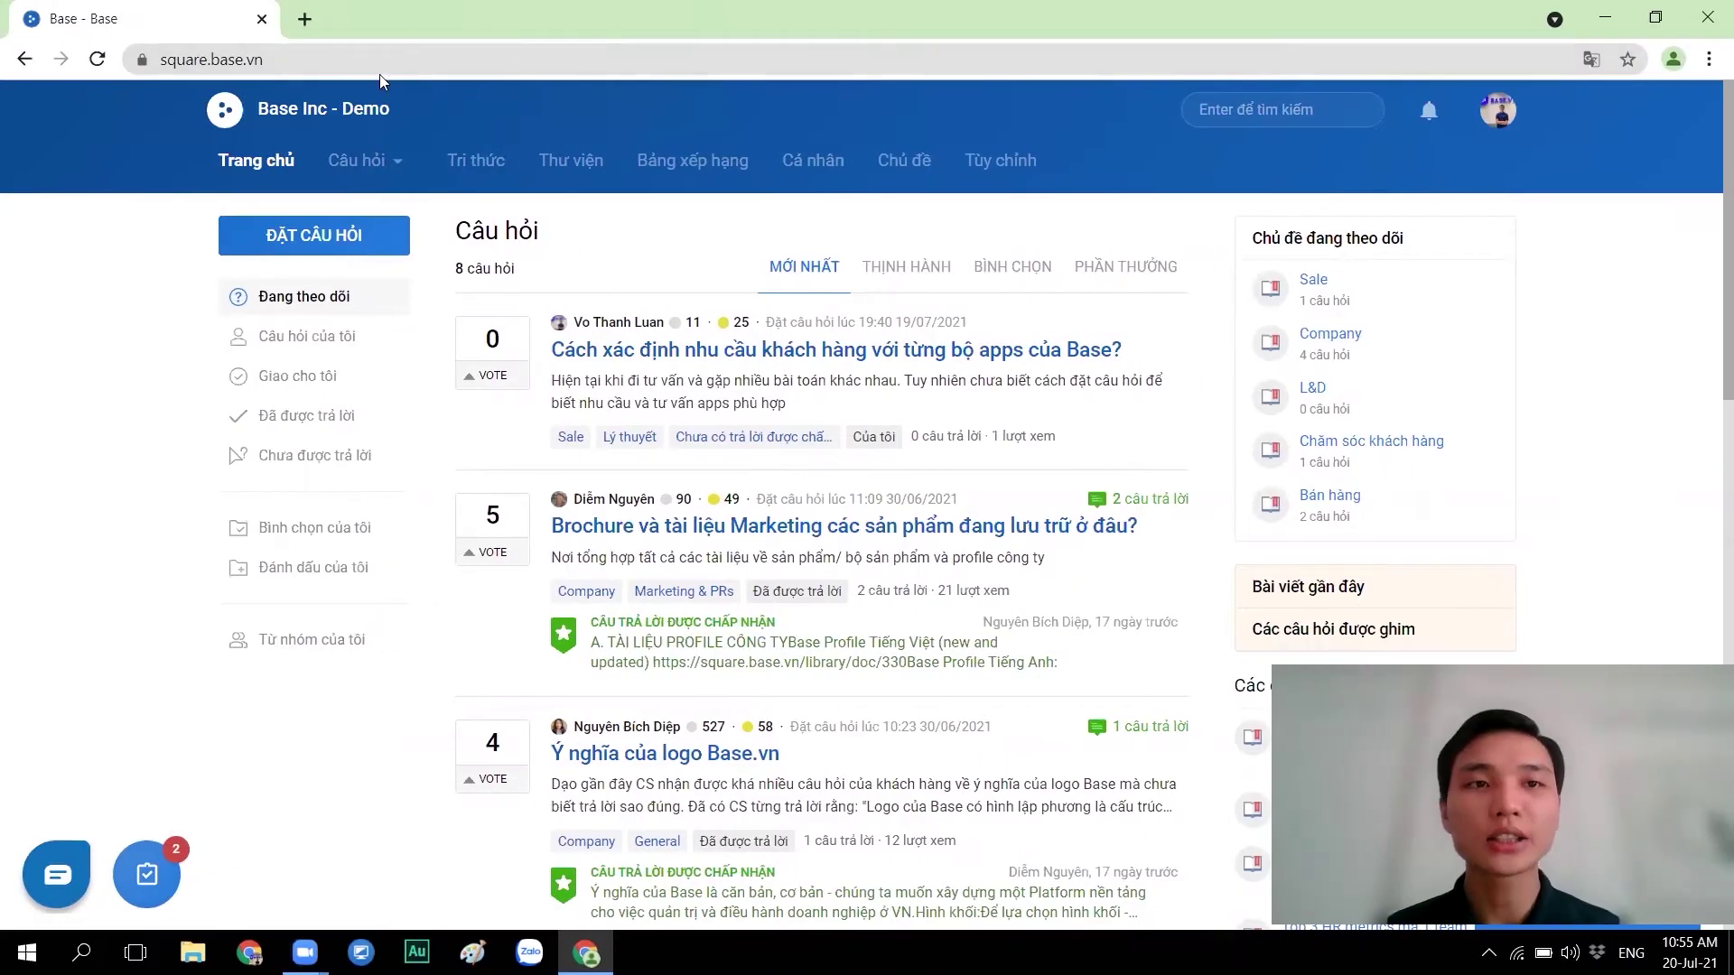
{"action": "left_click", "coordinate": [375, 61]}
{"action": "key", "text": "ctrl+a"}
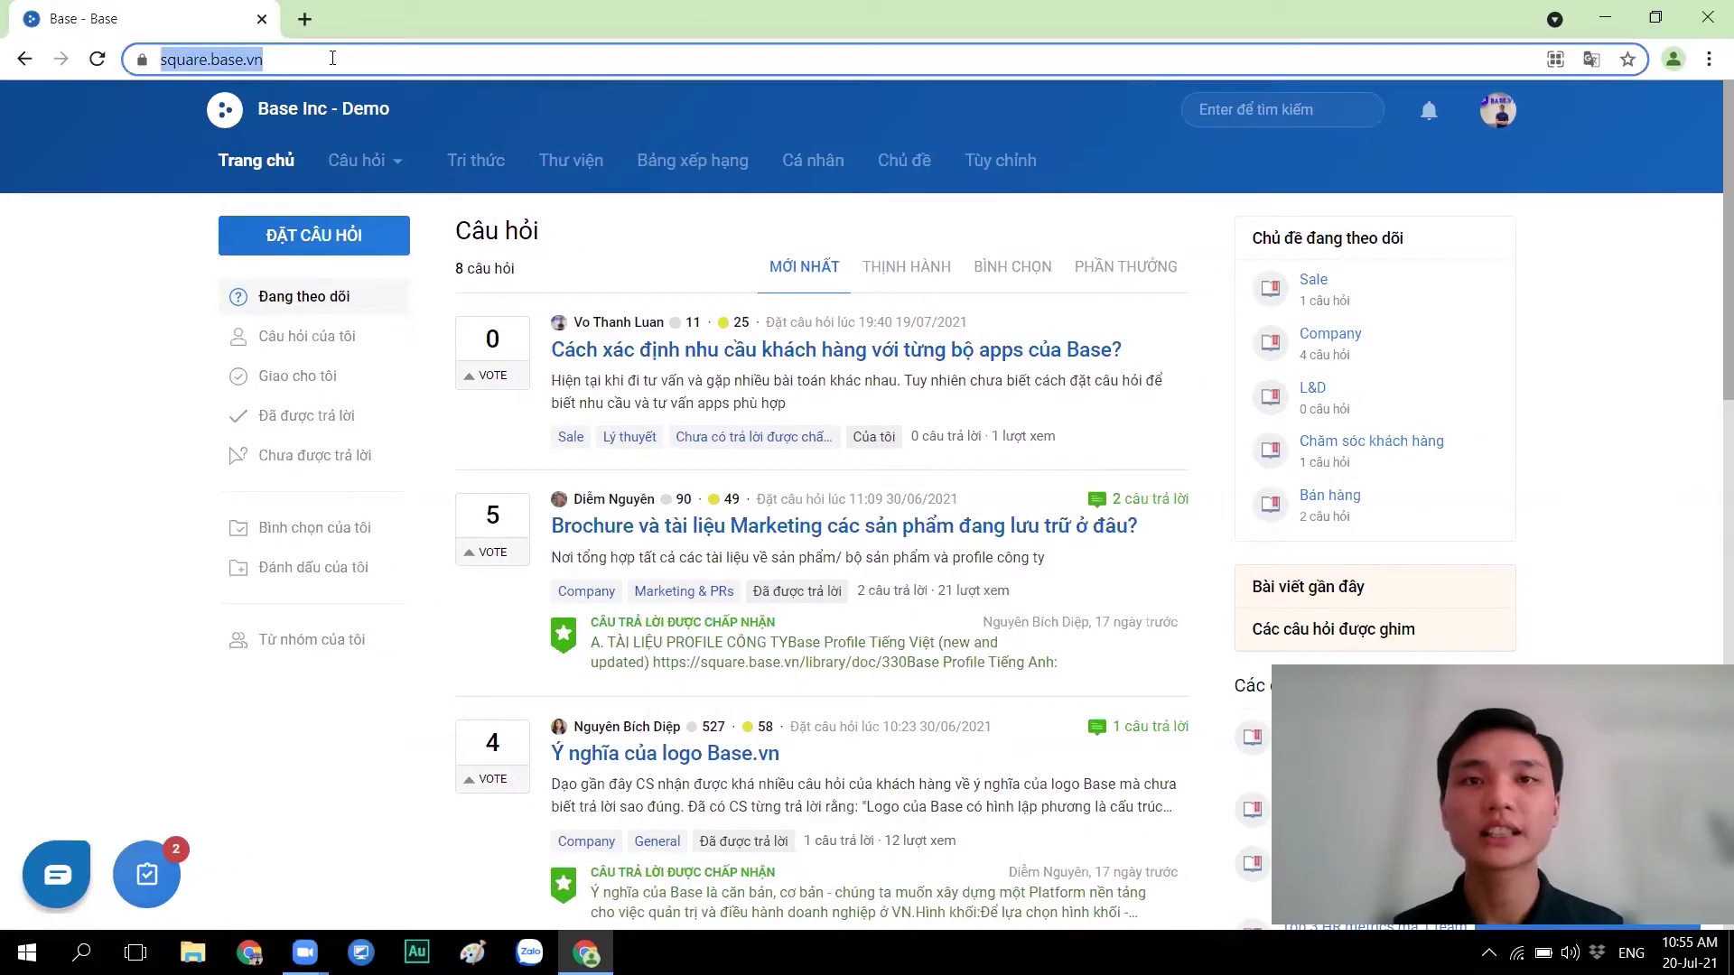
{"action": "left_click", "coordinate": [120, 411]}
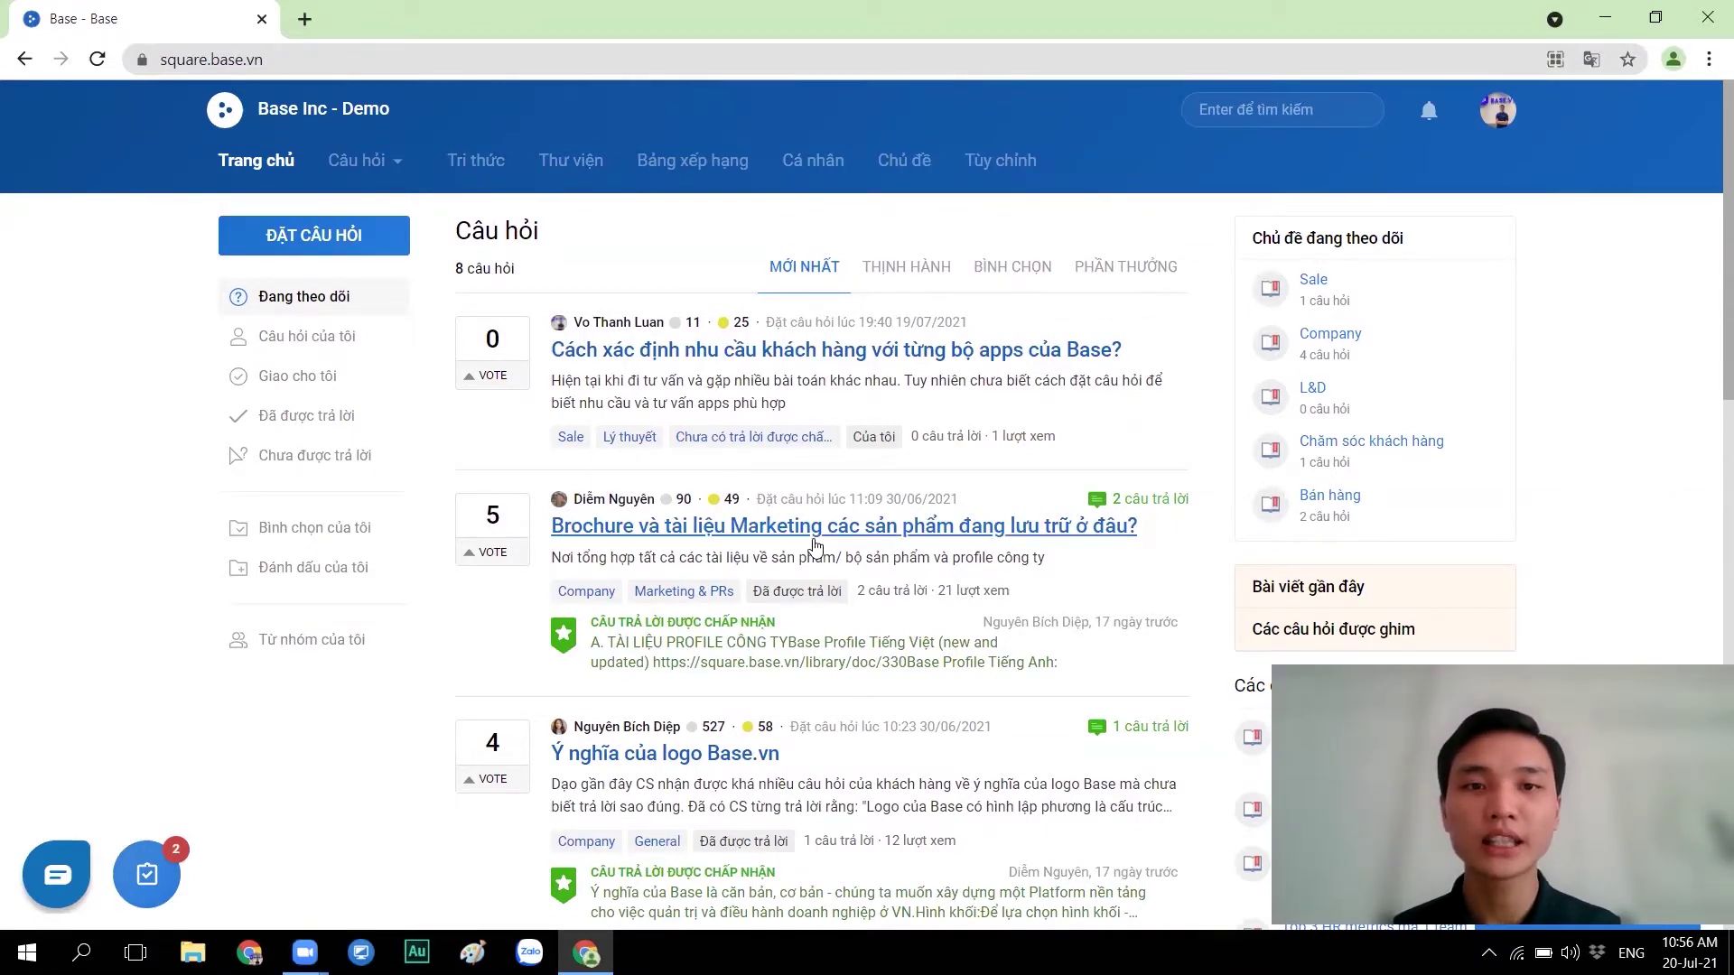
Review the home page question feed and the answers to the question about brochures and Marketing documents, returning to the home page.
{"action": "scroll", "coordinate": [703, 519], "scroll_direction": "down", "scroll_amount": 3}
{"action": "scroll", "coordinate": [703, 519], "scroll_direction": "down", "scroll_amount": 3}
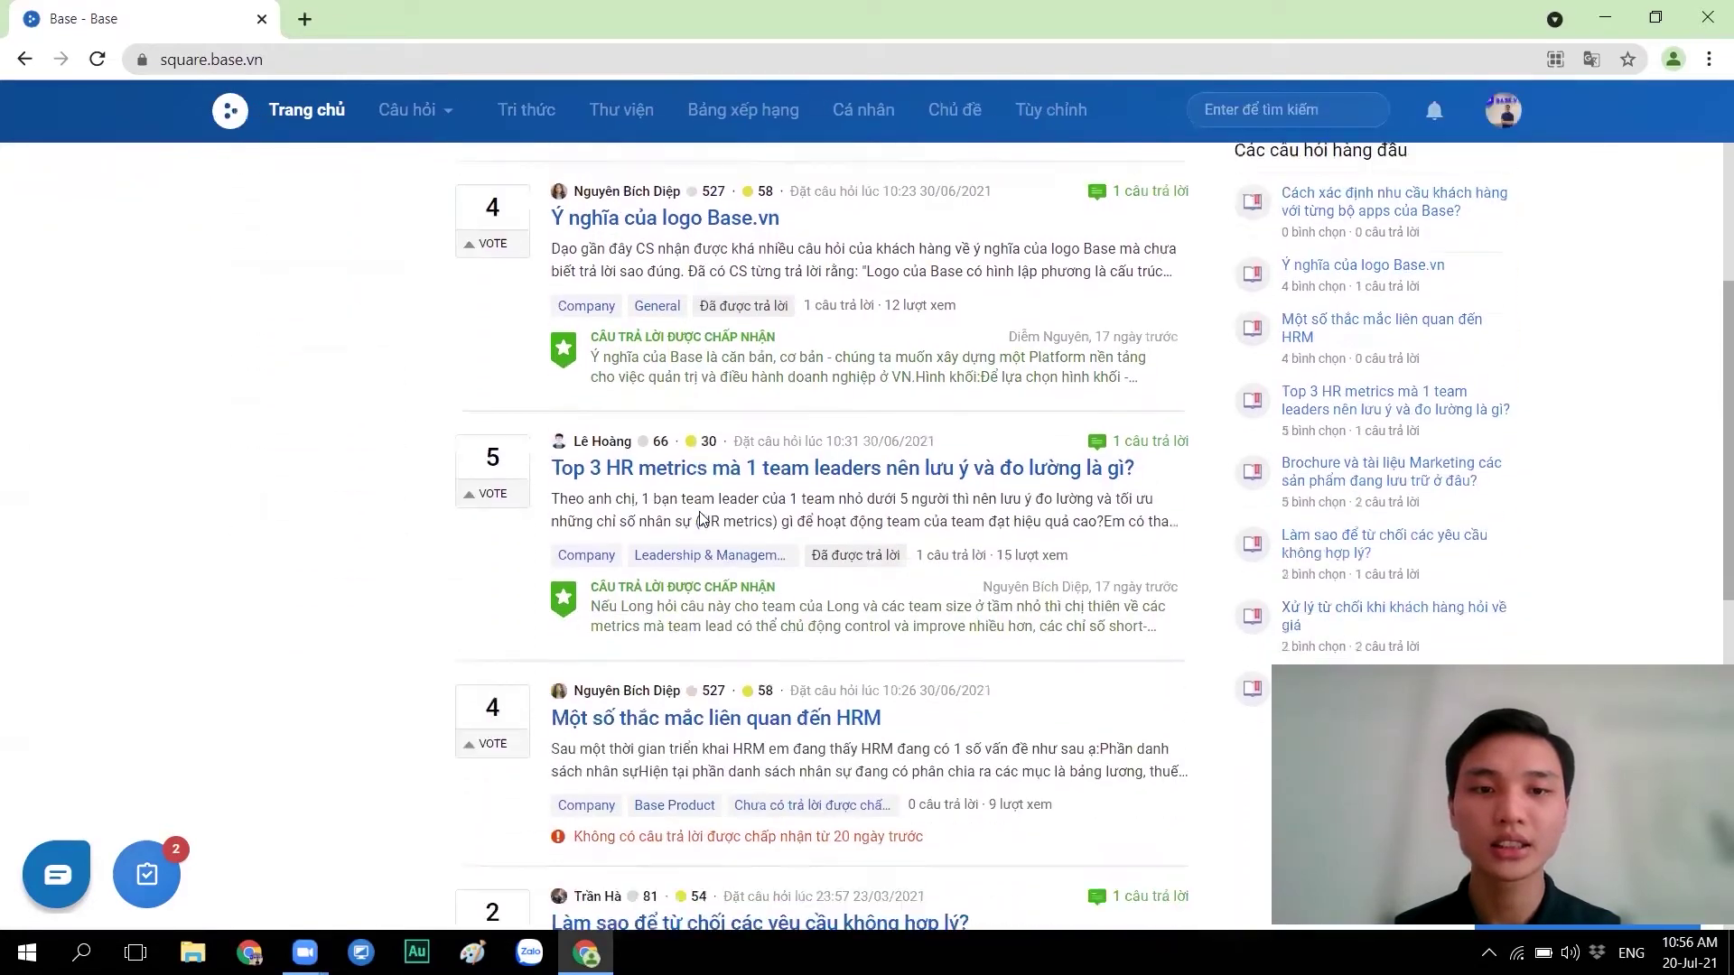
{"action": "scroll", "coordinate": [641, 332], "scroll_direction": "up", "scroll_amount": 6}
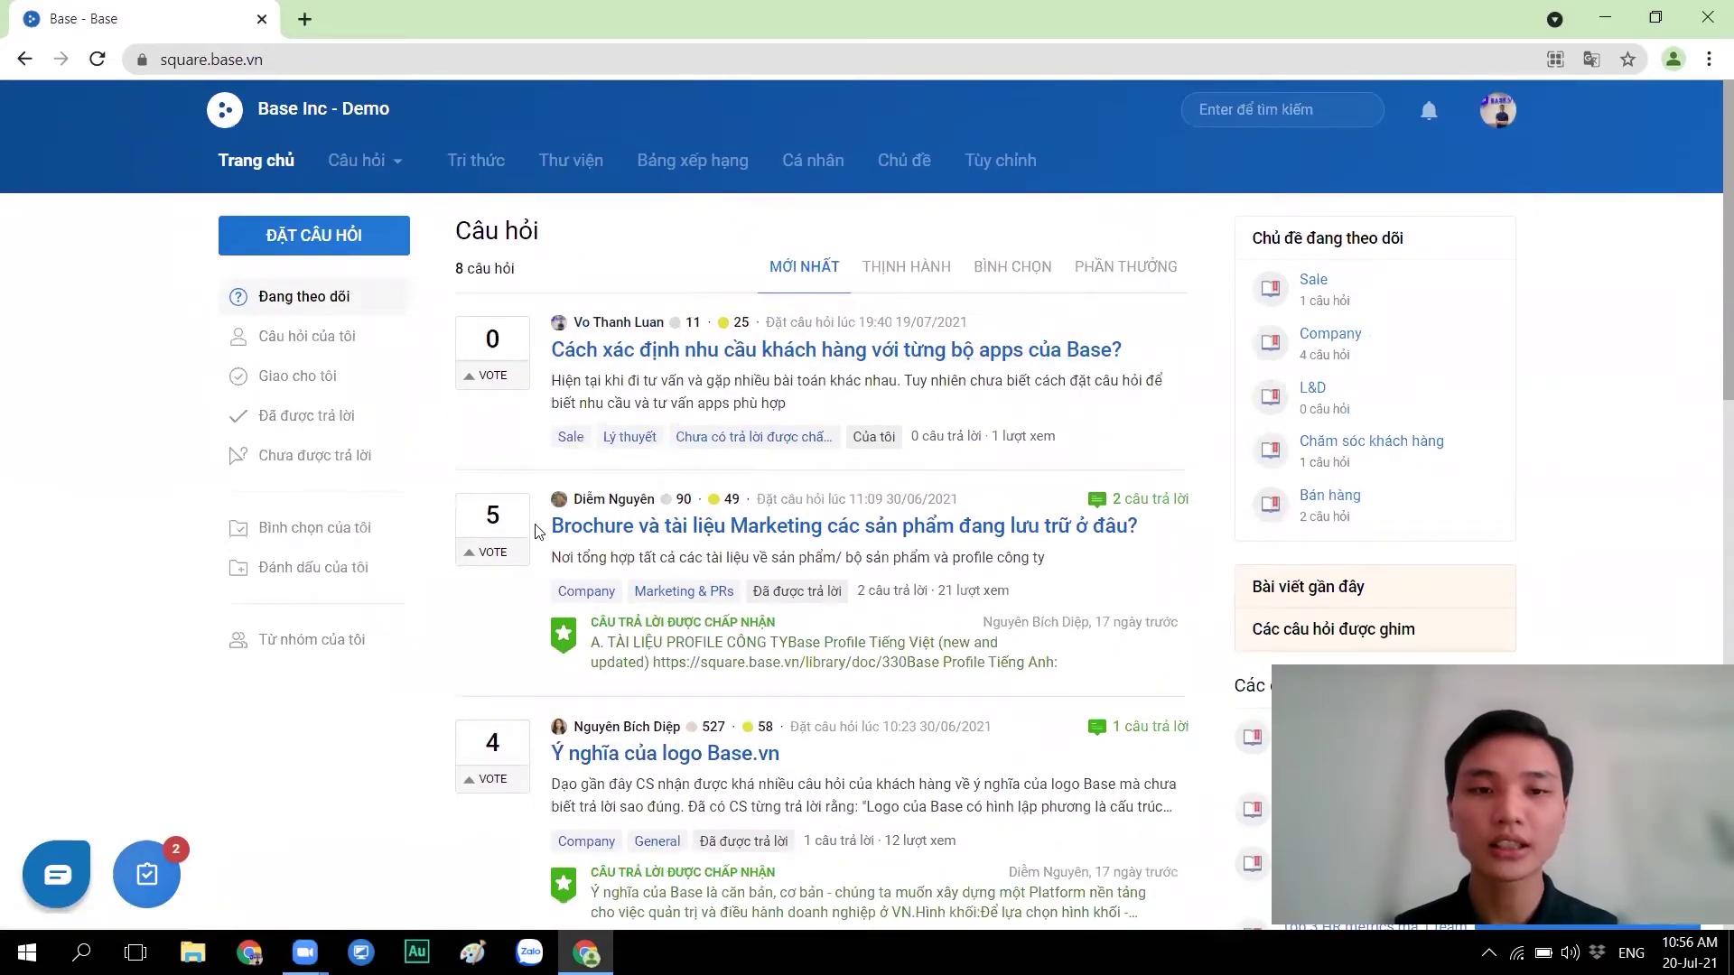
{"action": "left_click", "coordinate": [618, 537]}
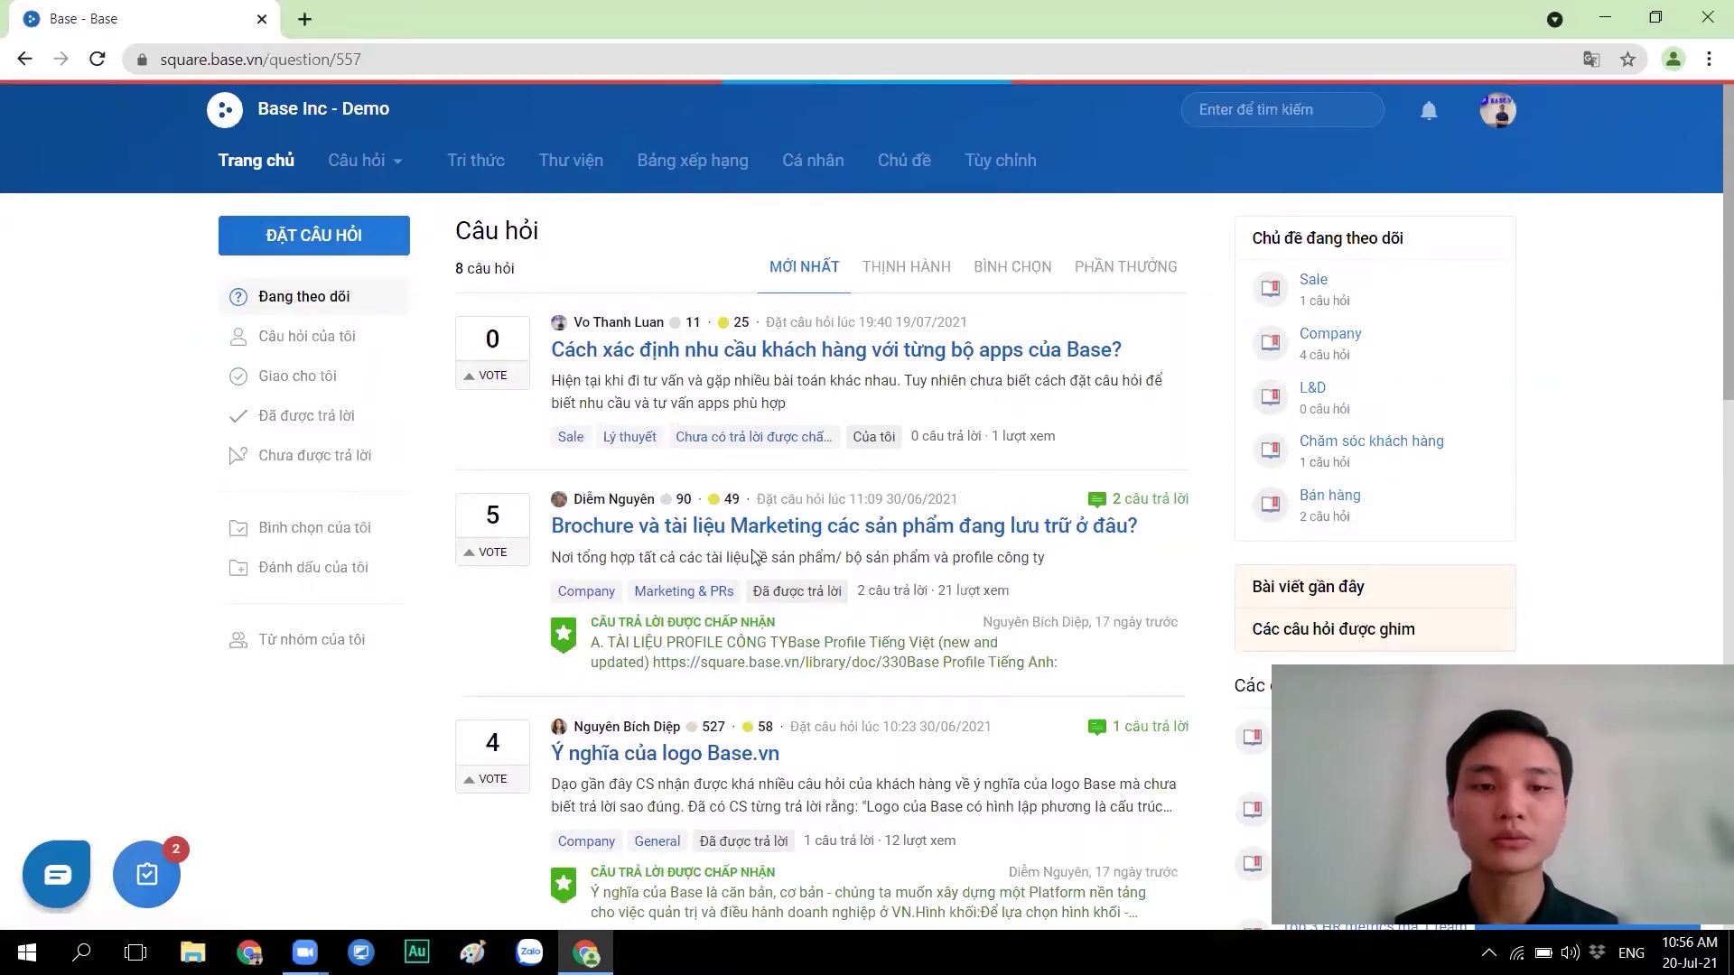
{"action": "scroll", "coordinate": [753, 550], "scroll_direction": "down", "scroll_amount": 15}
{"action": "scroll", "coordinate": [753, 551], "scroll_direction": "down", "scroll_amount": 5}
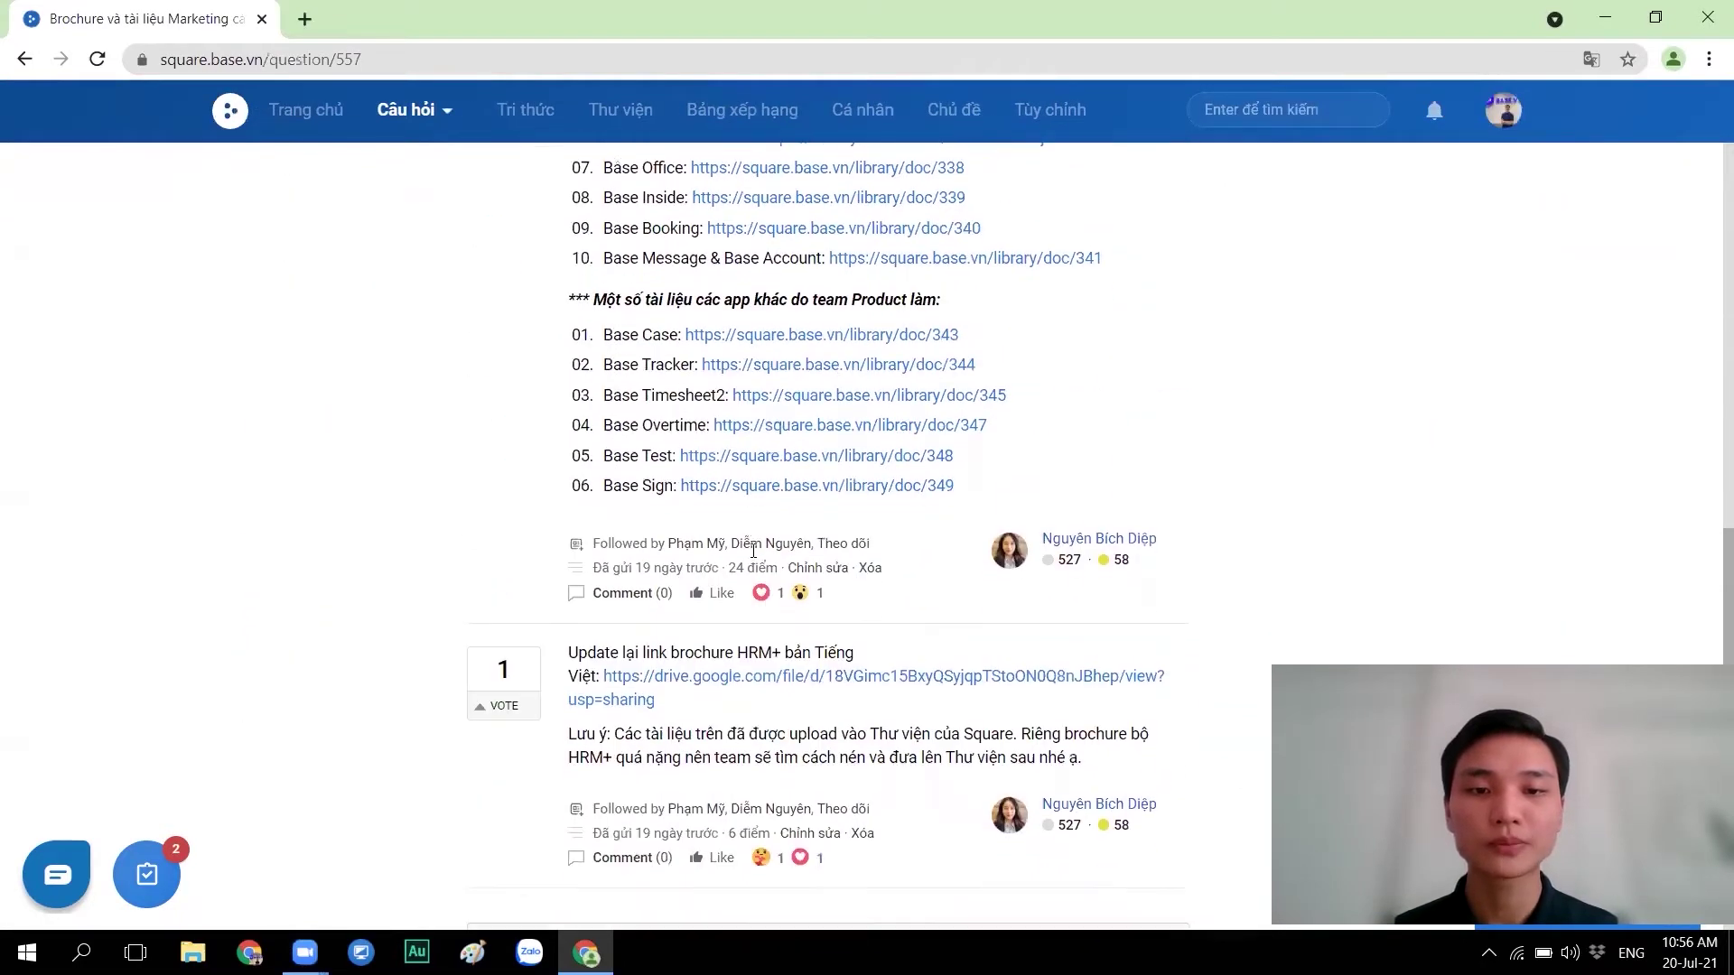
{"action": "scroll", "coordinate": [753, 551], "scroll_direction": "up", "scroll_amount": 20}
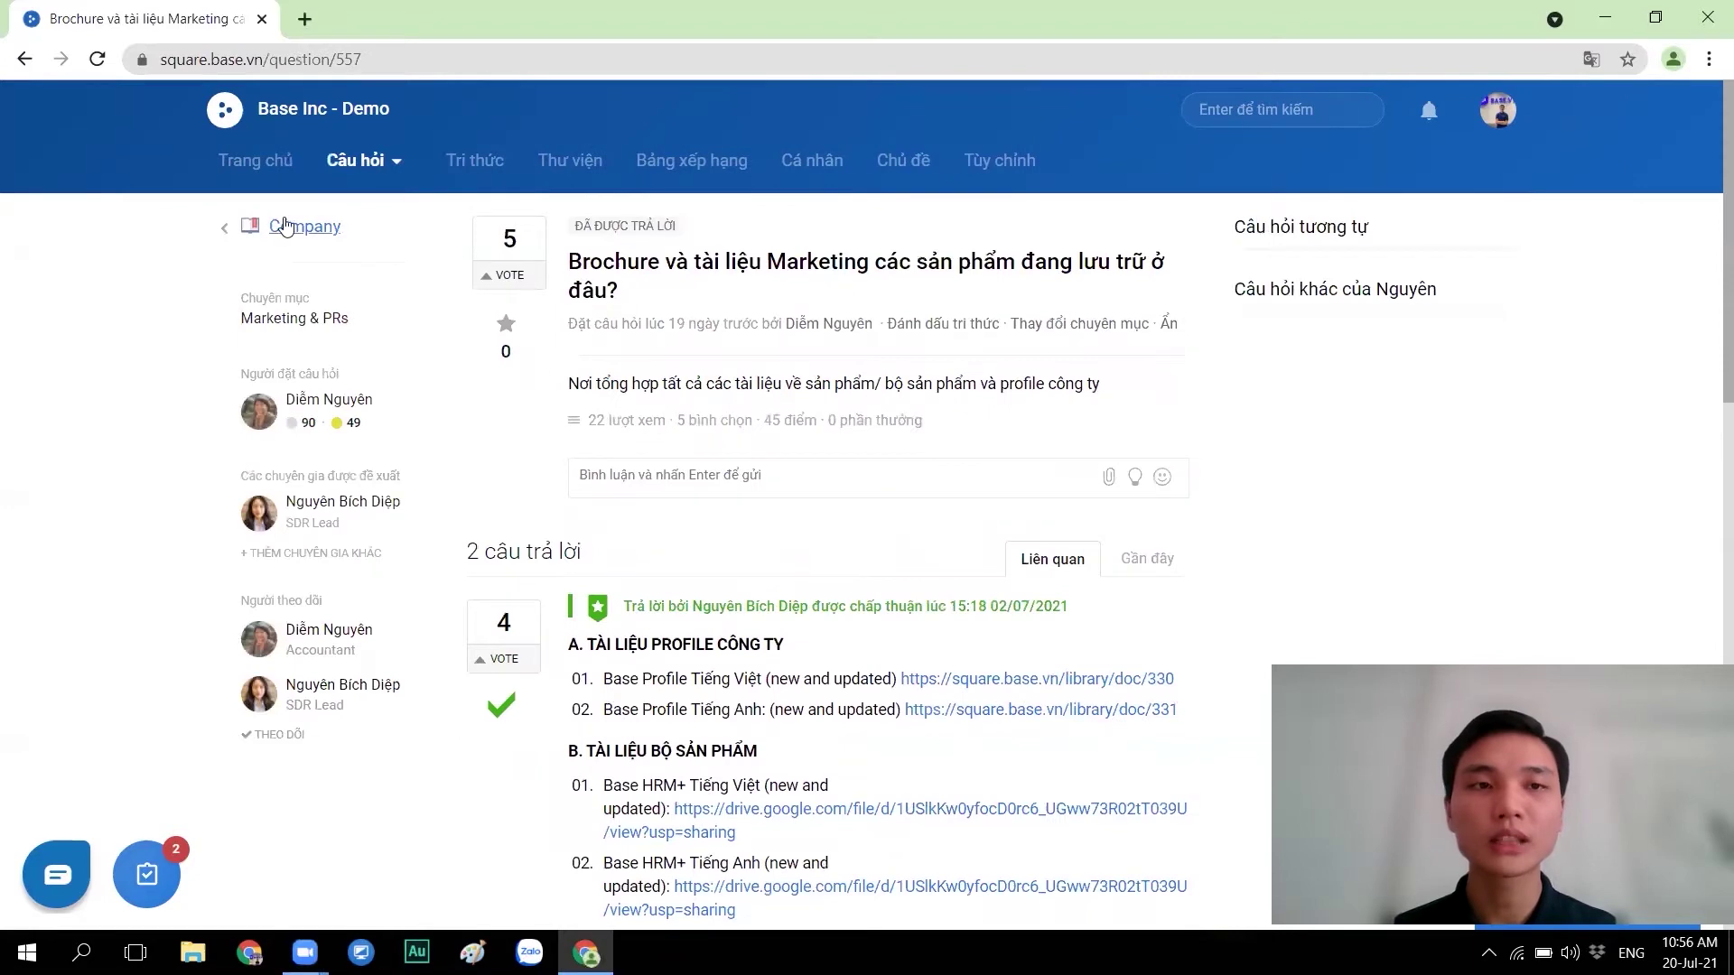
{"action": "left_click", "coordinate": [265, 168]}
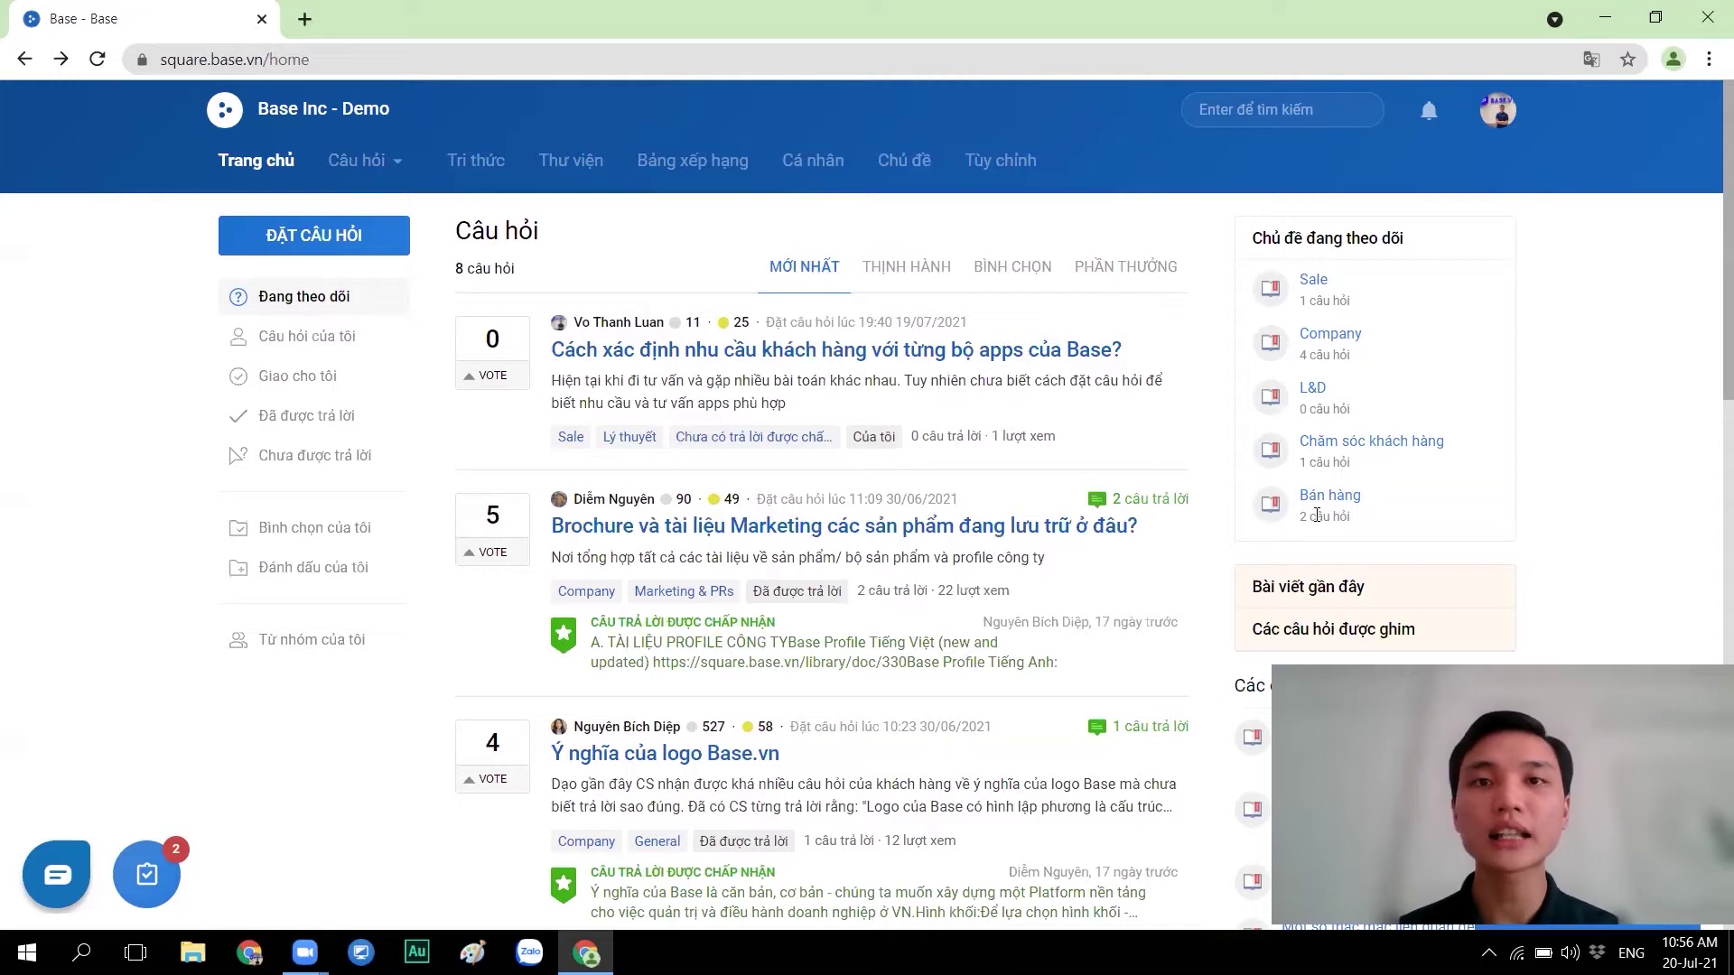
In the customization settings, start a new topic named Marketing and assign an administrator by tagging their username.
{"action": "left_click", "coordinate": [998, 170]}
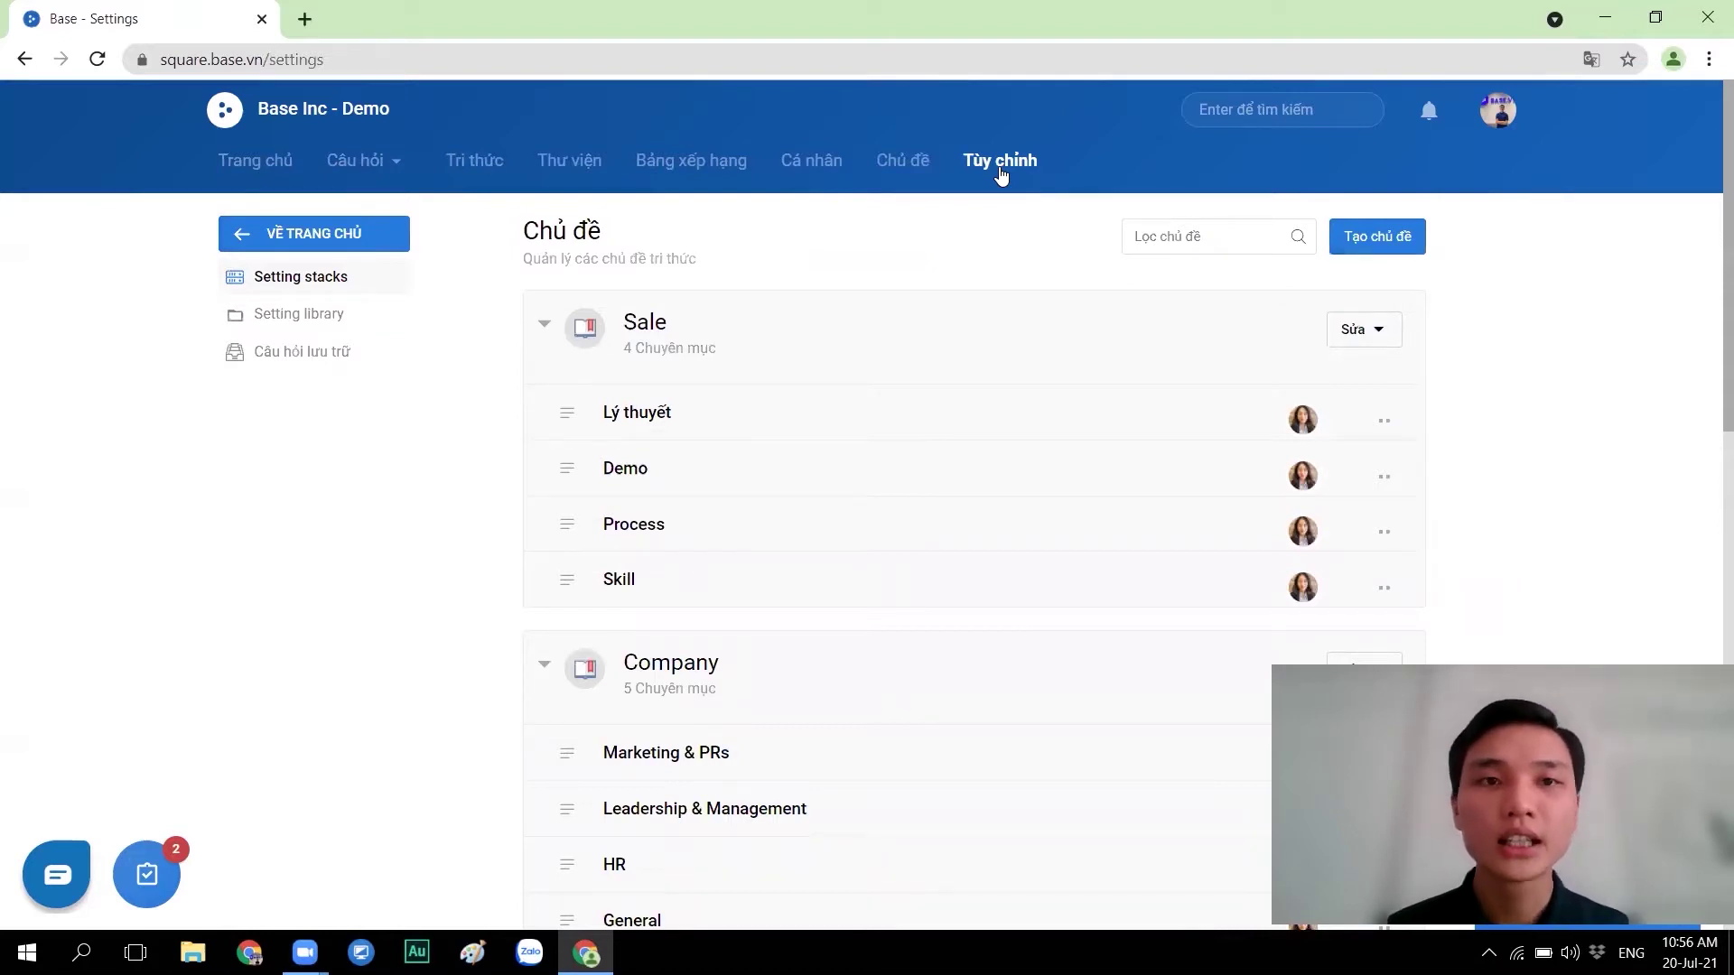
{"action": "left_click", "coordinate": [1373, 228]}
{"action": "type", "text": "M"}
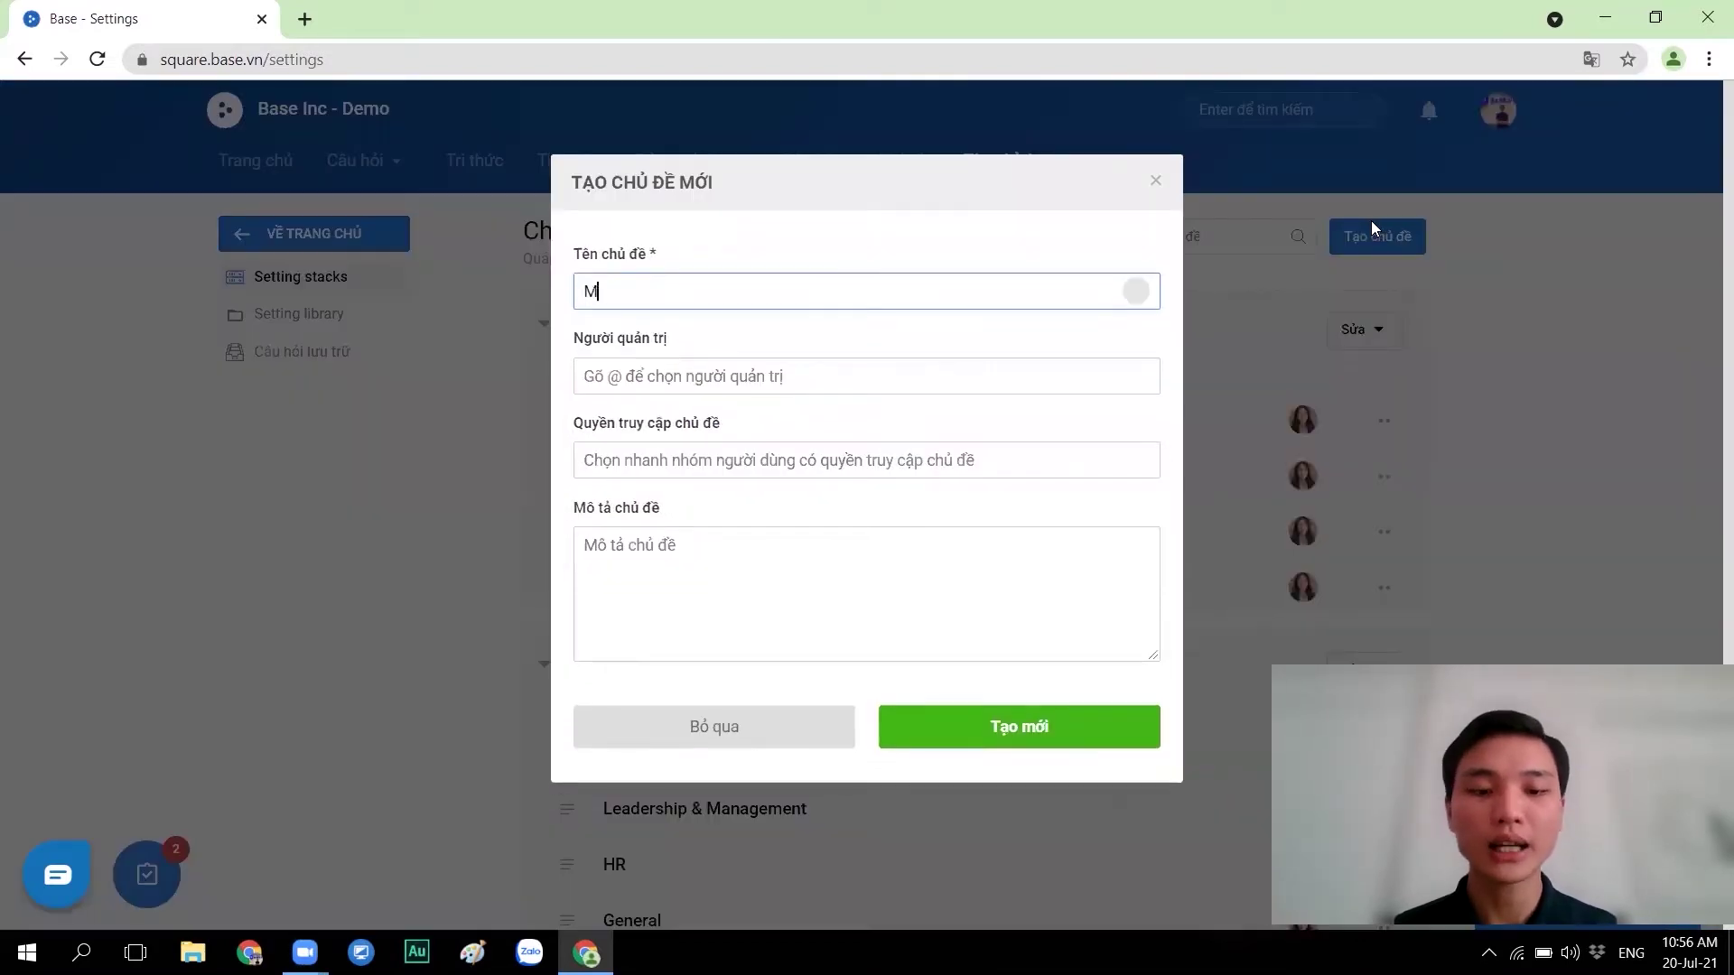
{"action": "type", "text": "ảketing"}
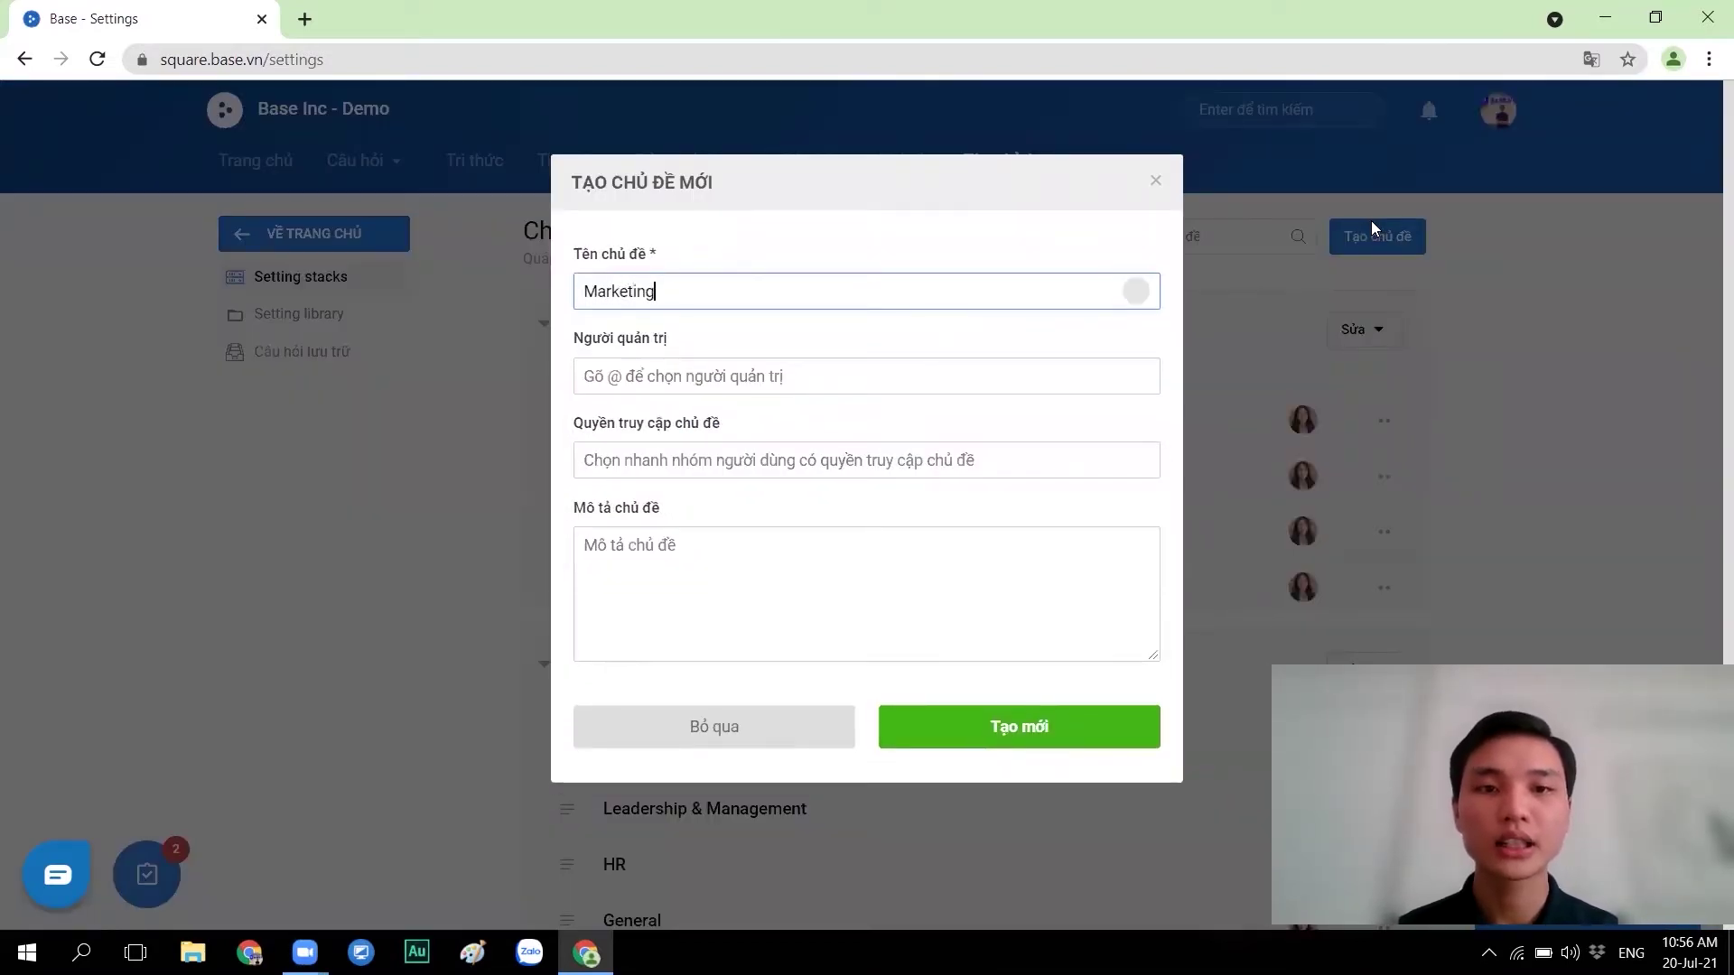
{"action": "left_click", "coordinate": [746, 377]}
{"action": "type", "text": "@"}
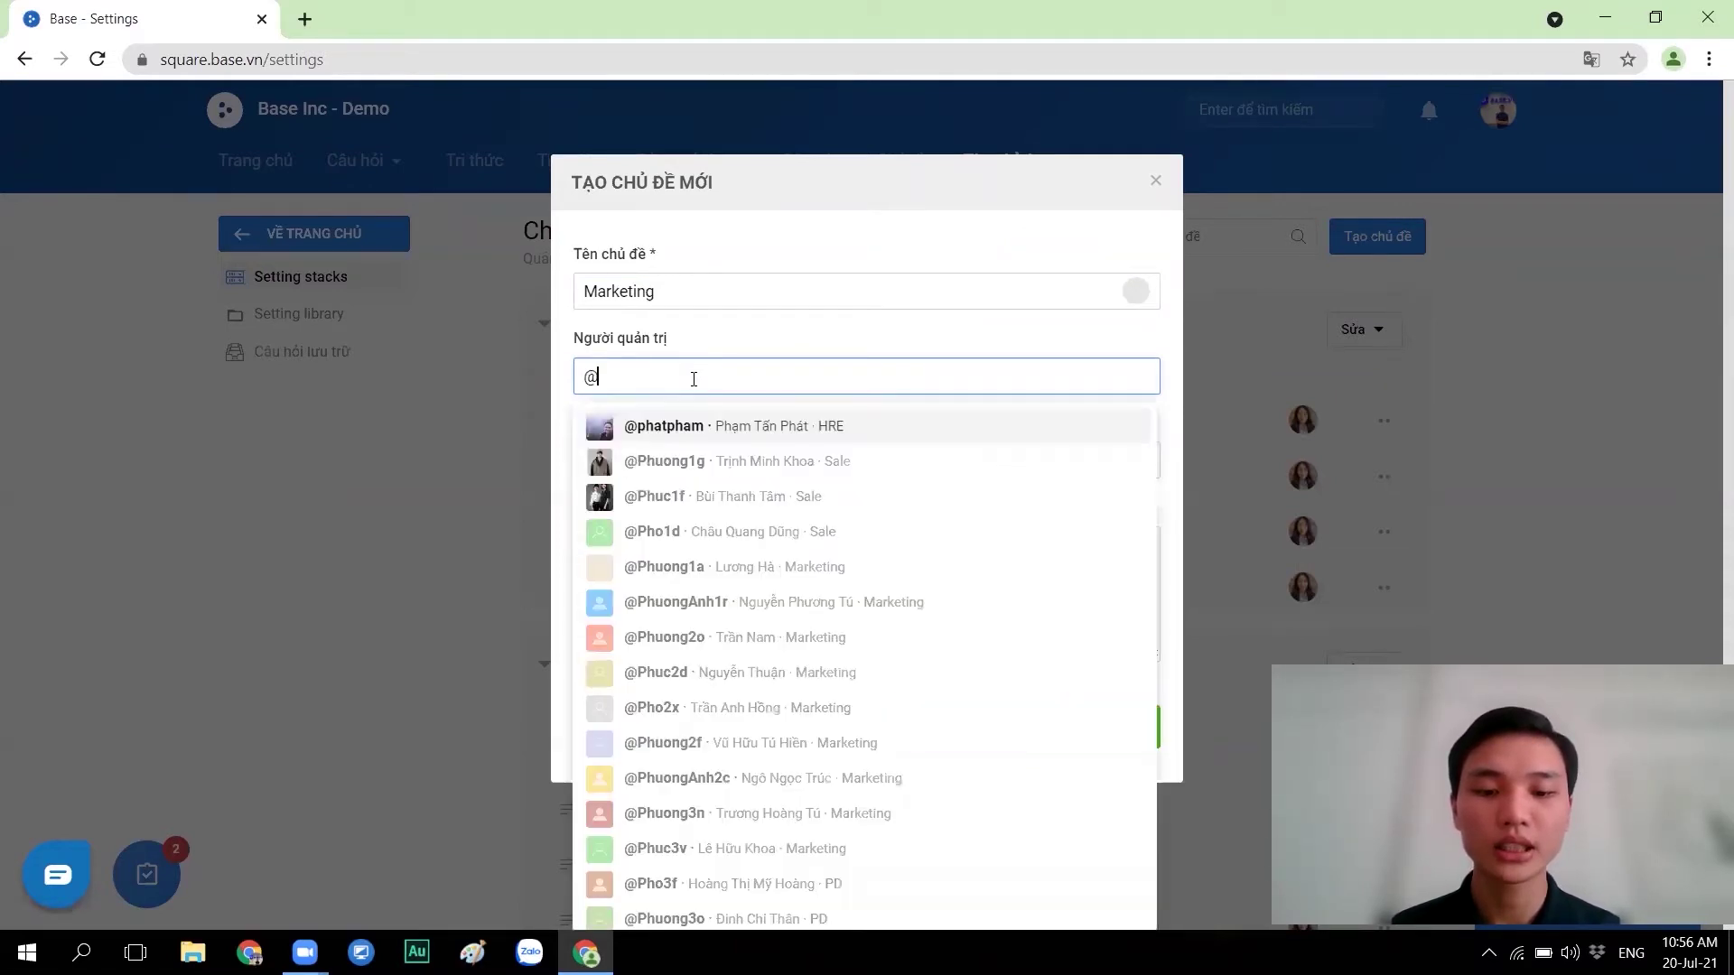
{"action": "type", "text": "nguyen"}
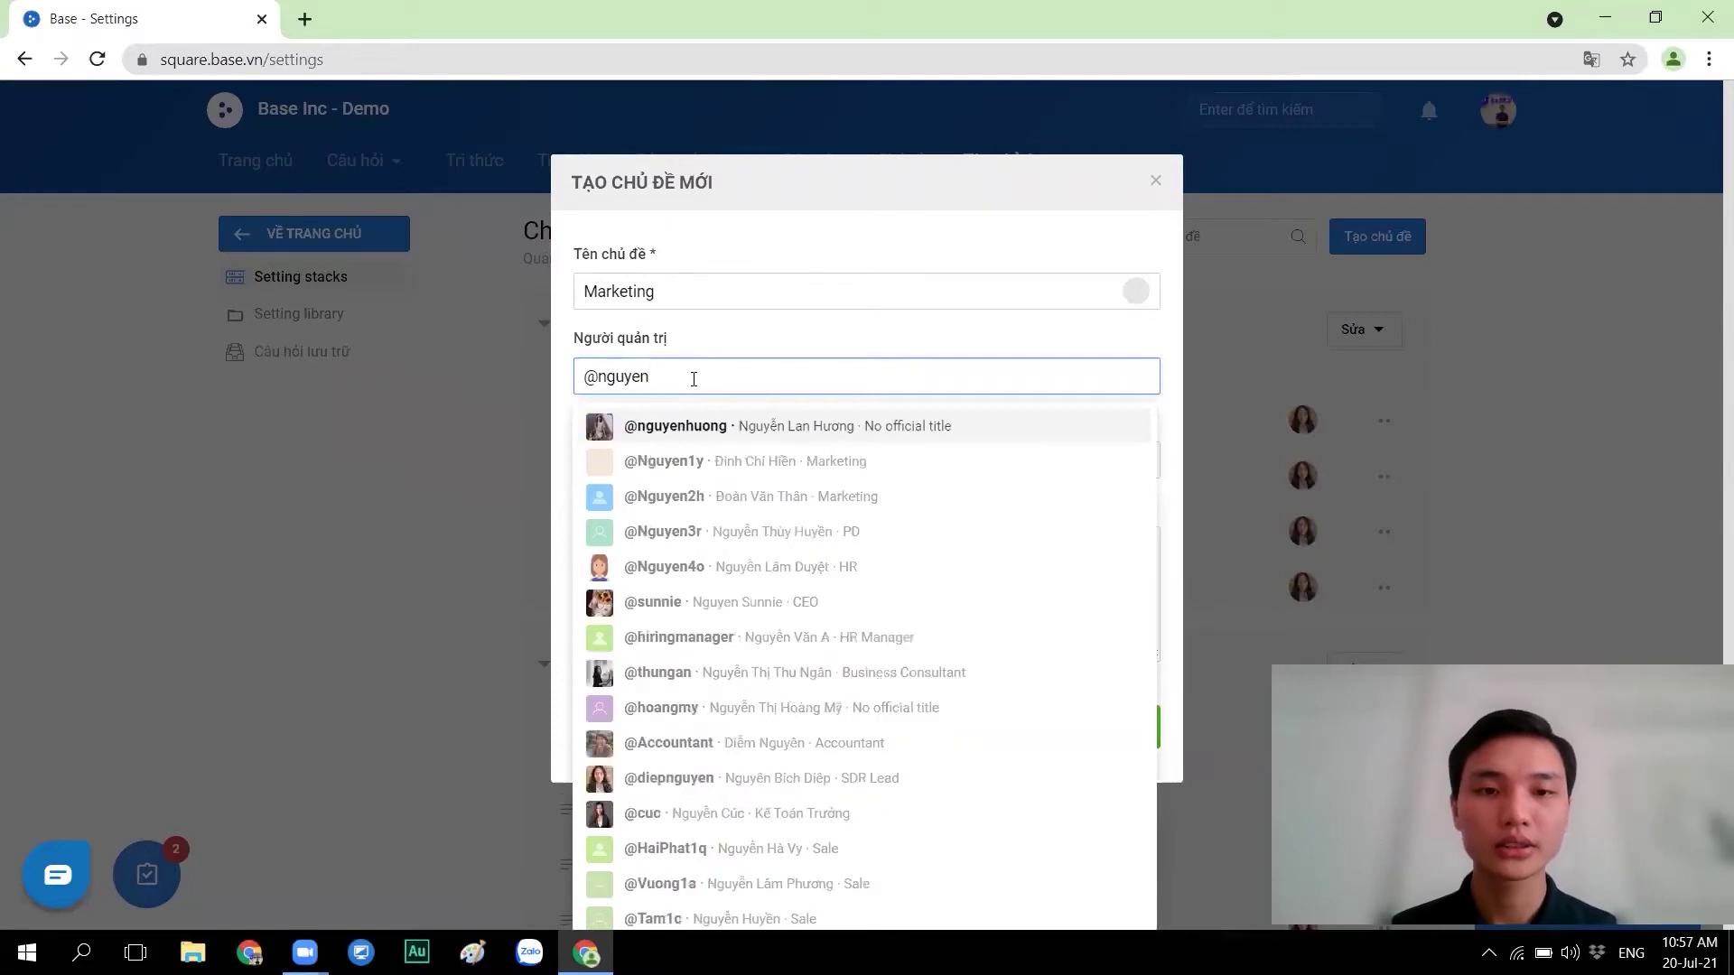
{"action": "key", "text": "Return"}
{"action": "left_click", "coordinate": [690, 463]}
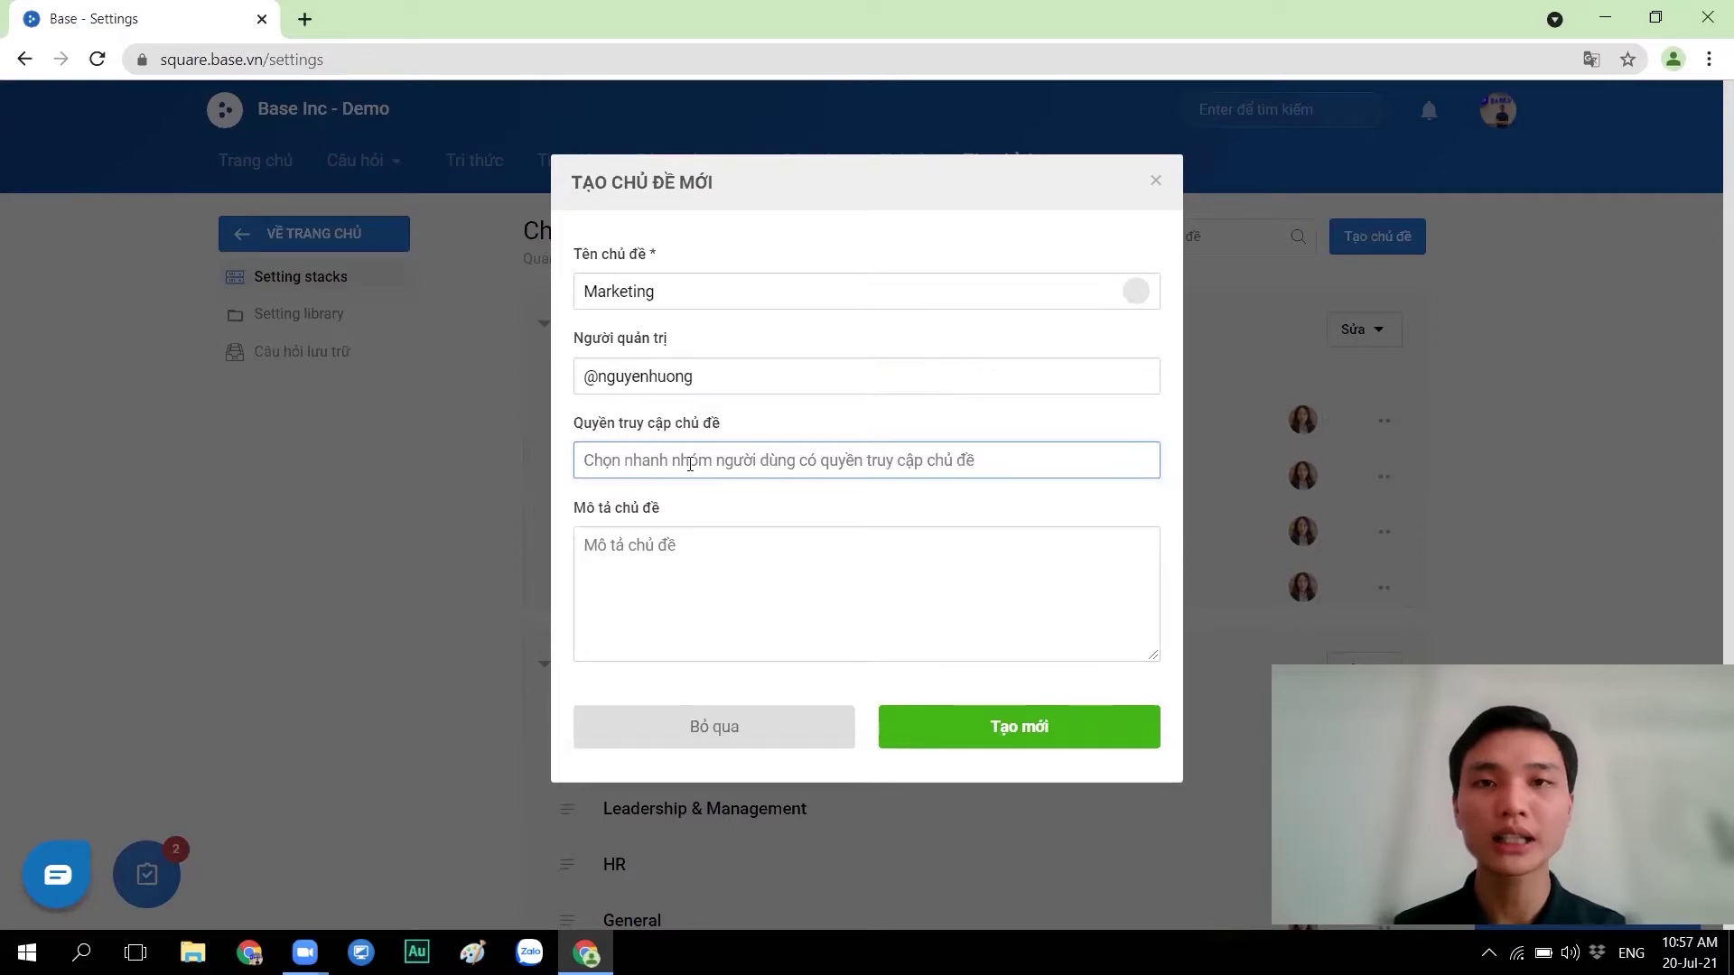
{"action": "type", "text": "@ma"}
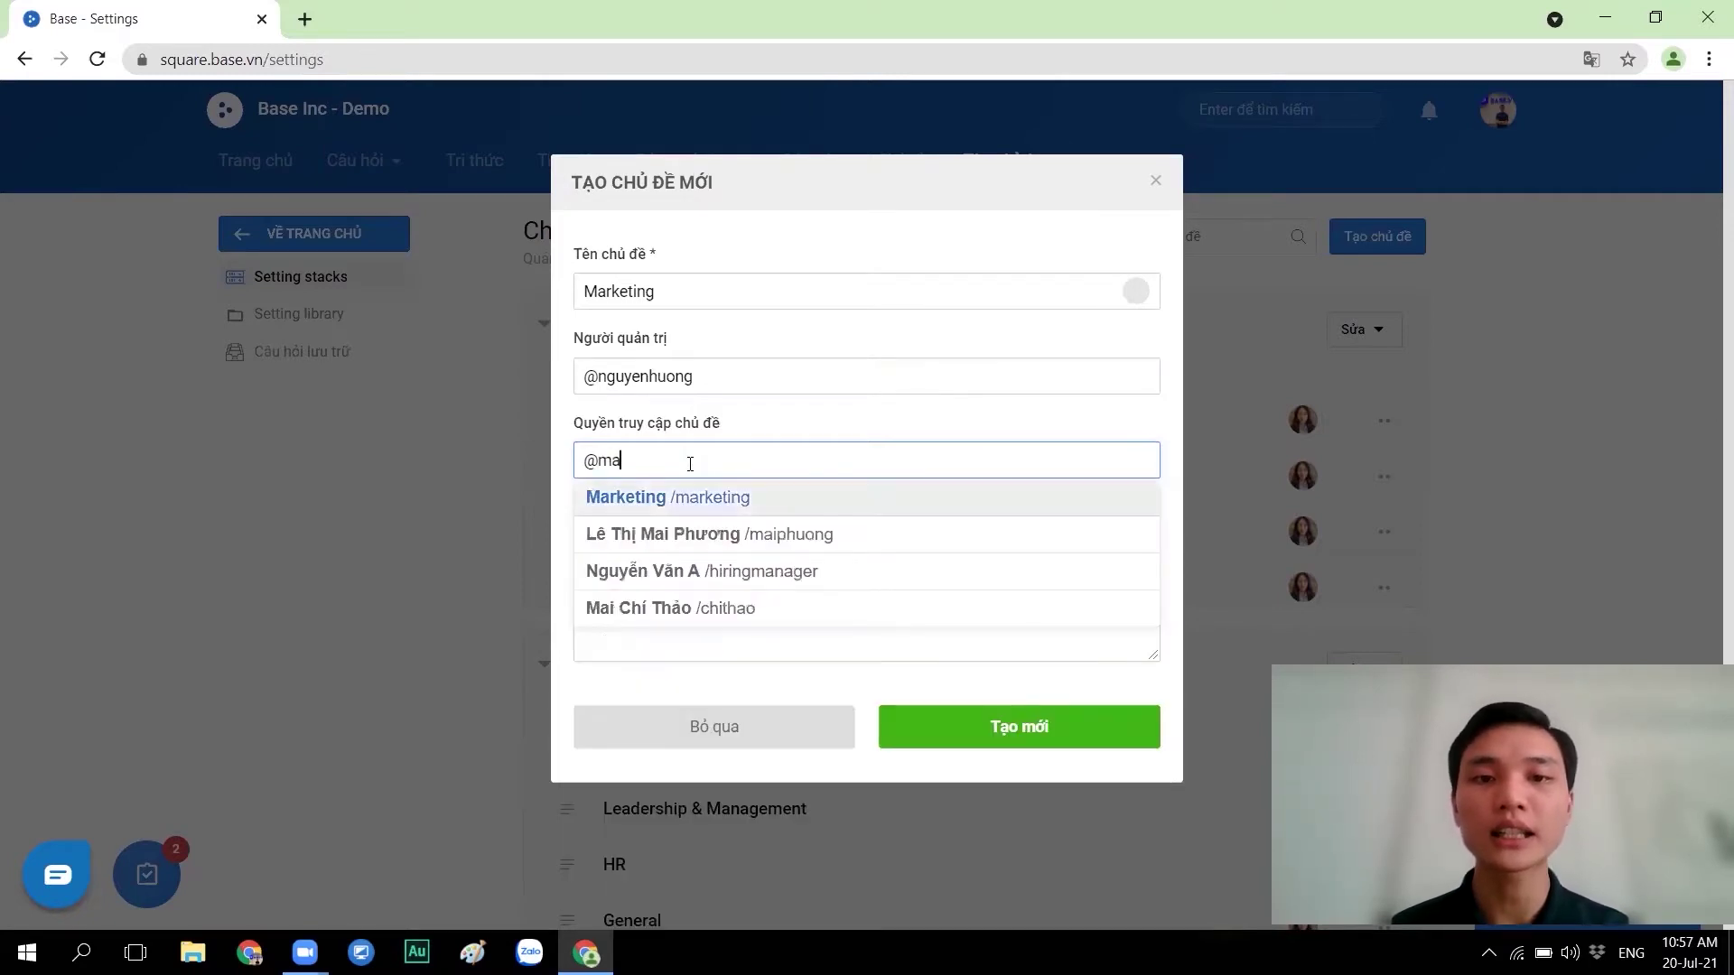
{"action": "key", "text": "ctrl+a"}
{"action": "type", "text": "@"}
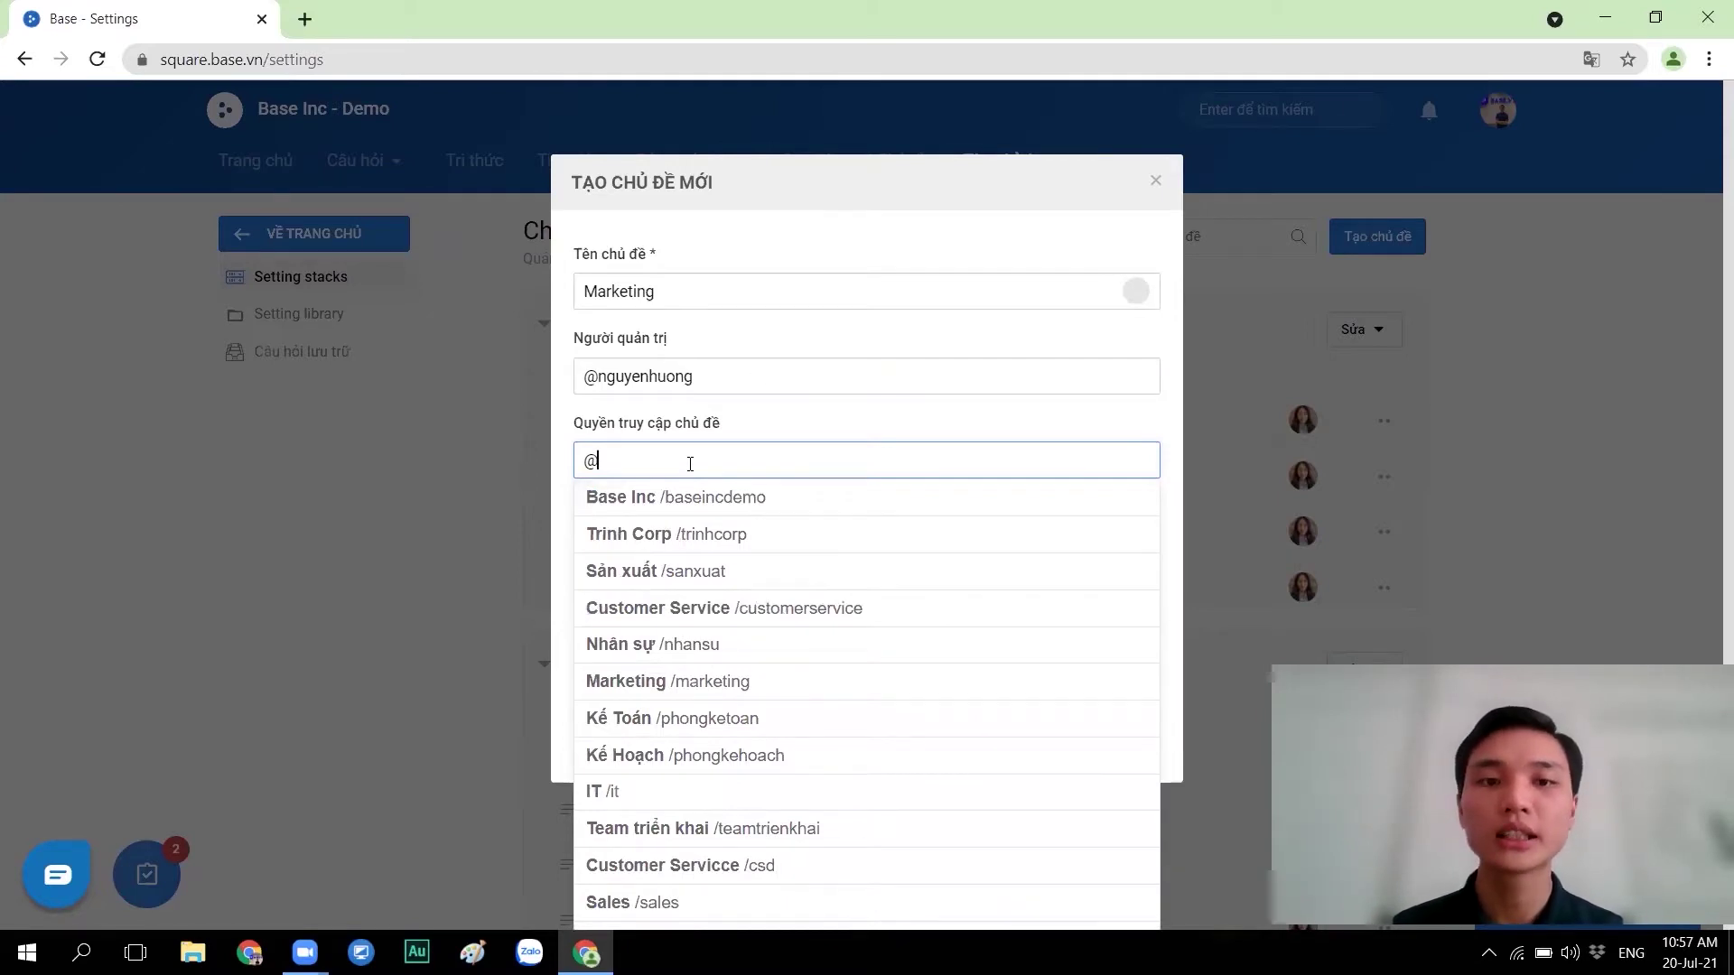
{"action": "key", "text": "Return"}
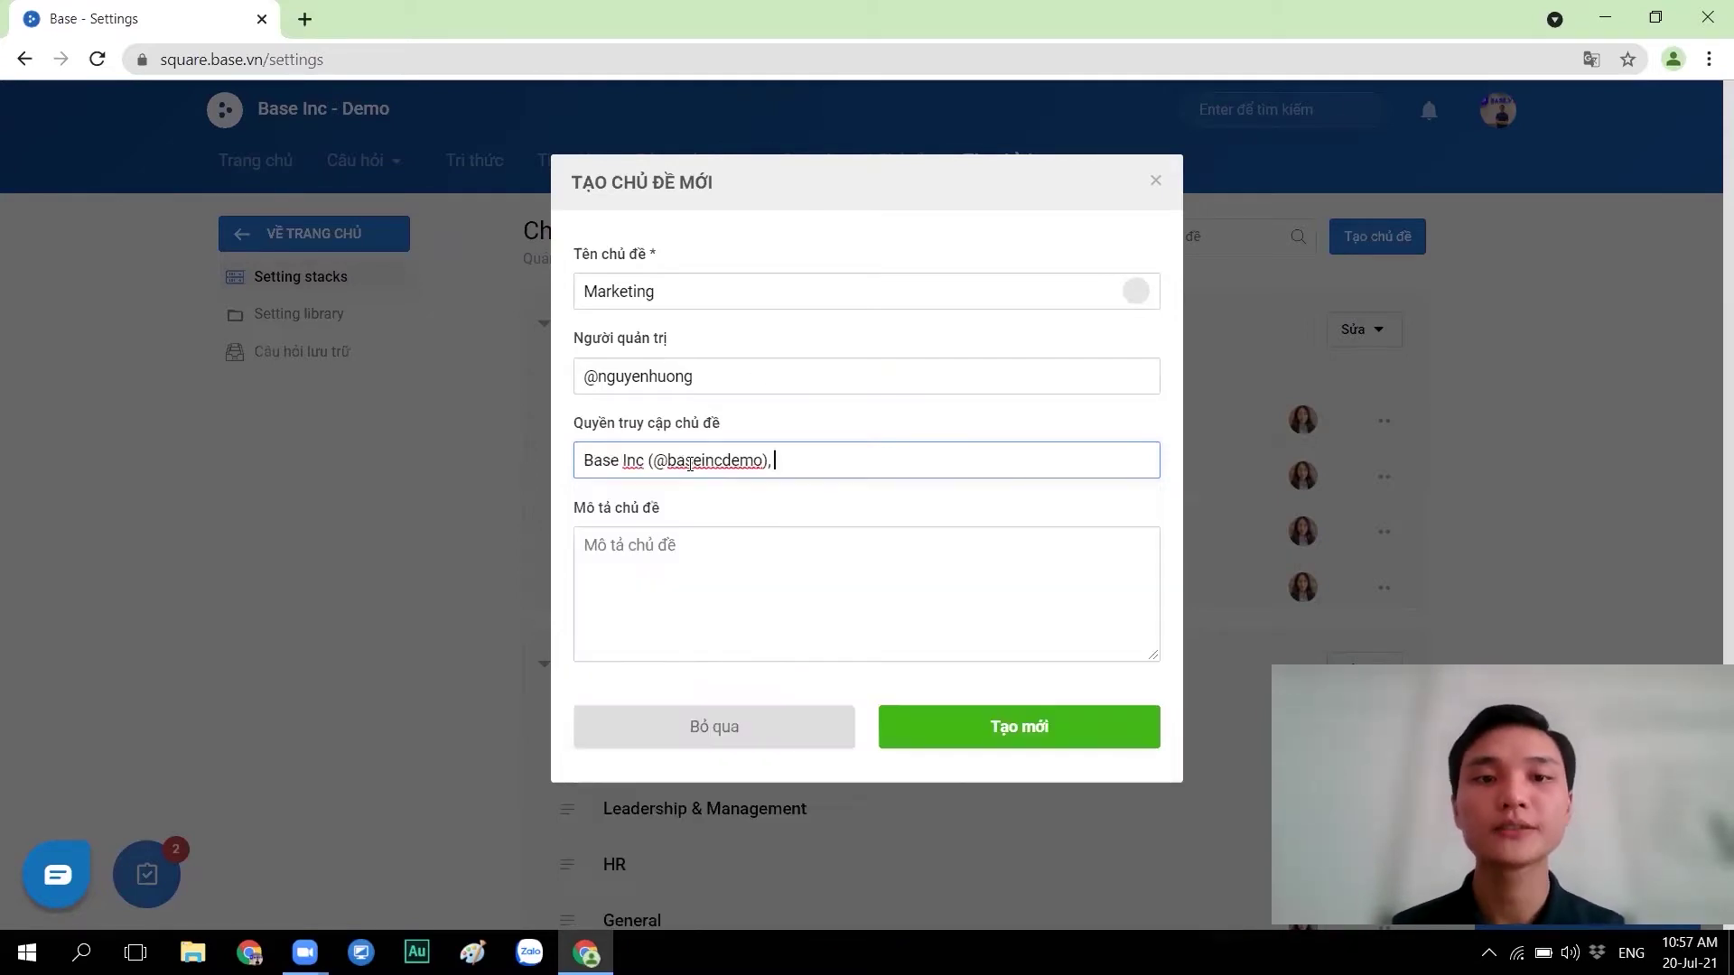
{"action": "left_click", "coordinate": [704, 563]}
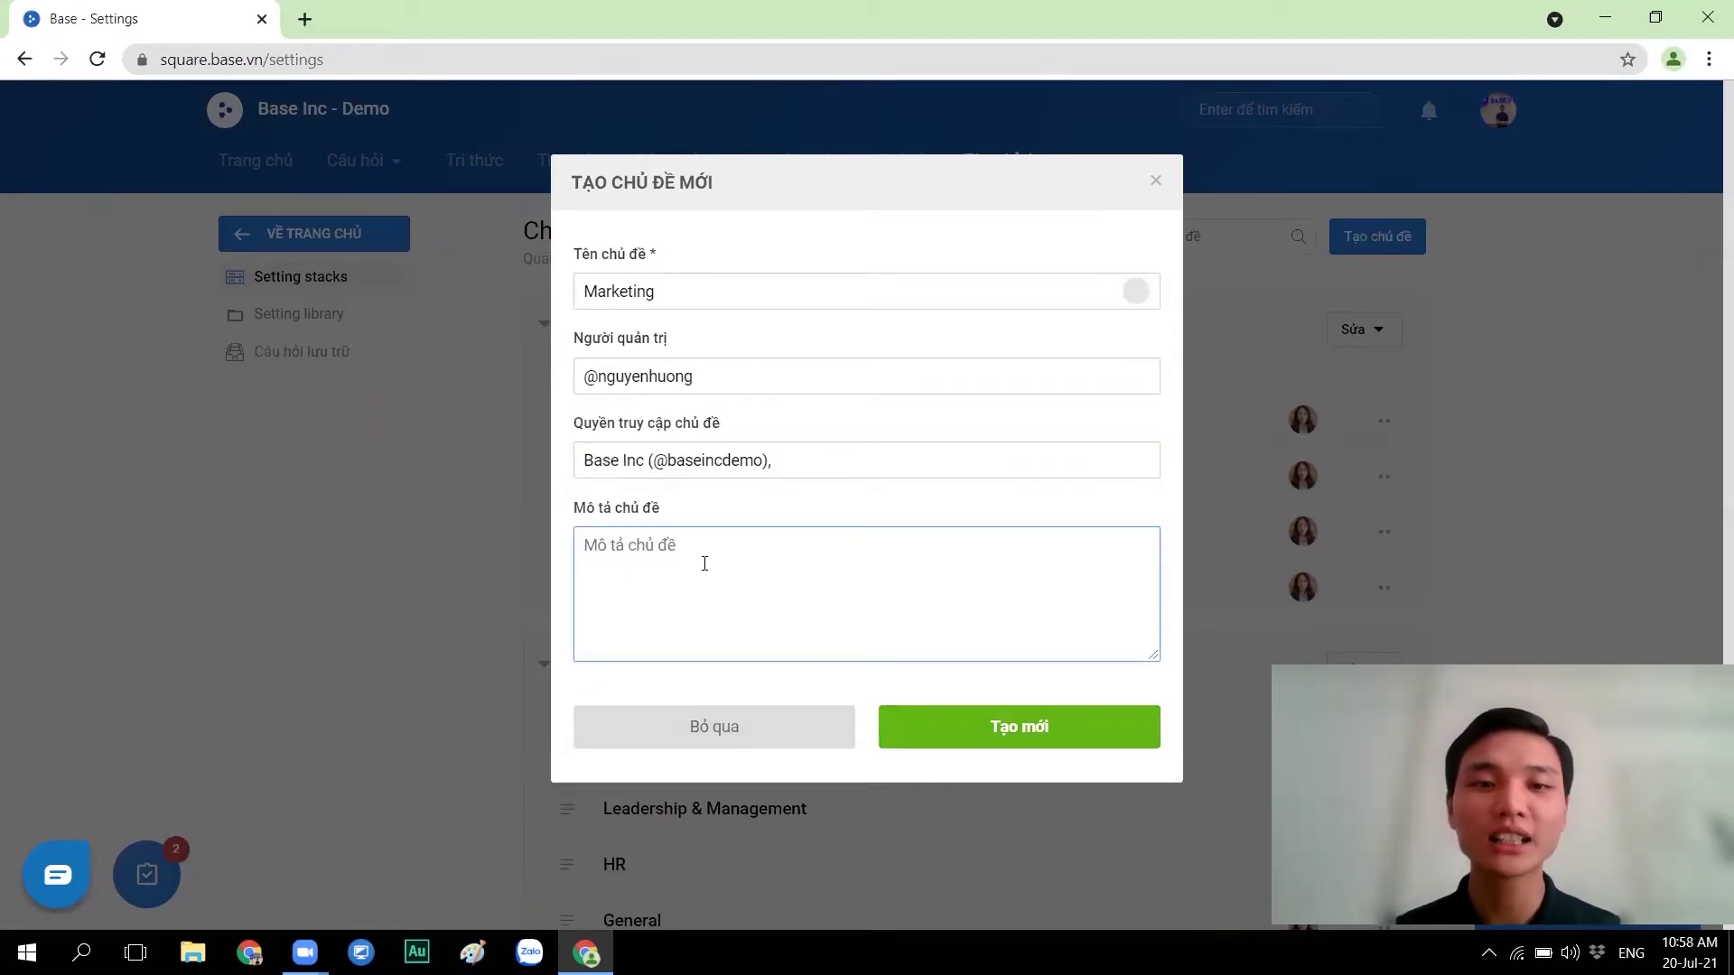
{"action": "left_click", "coordinate": [1011, 726]}
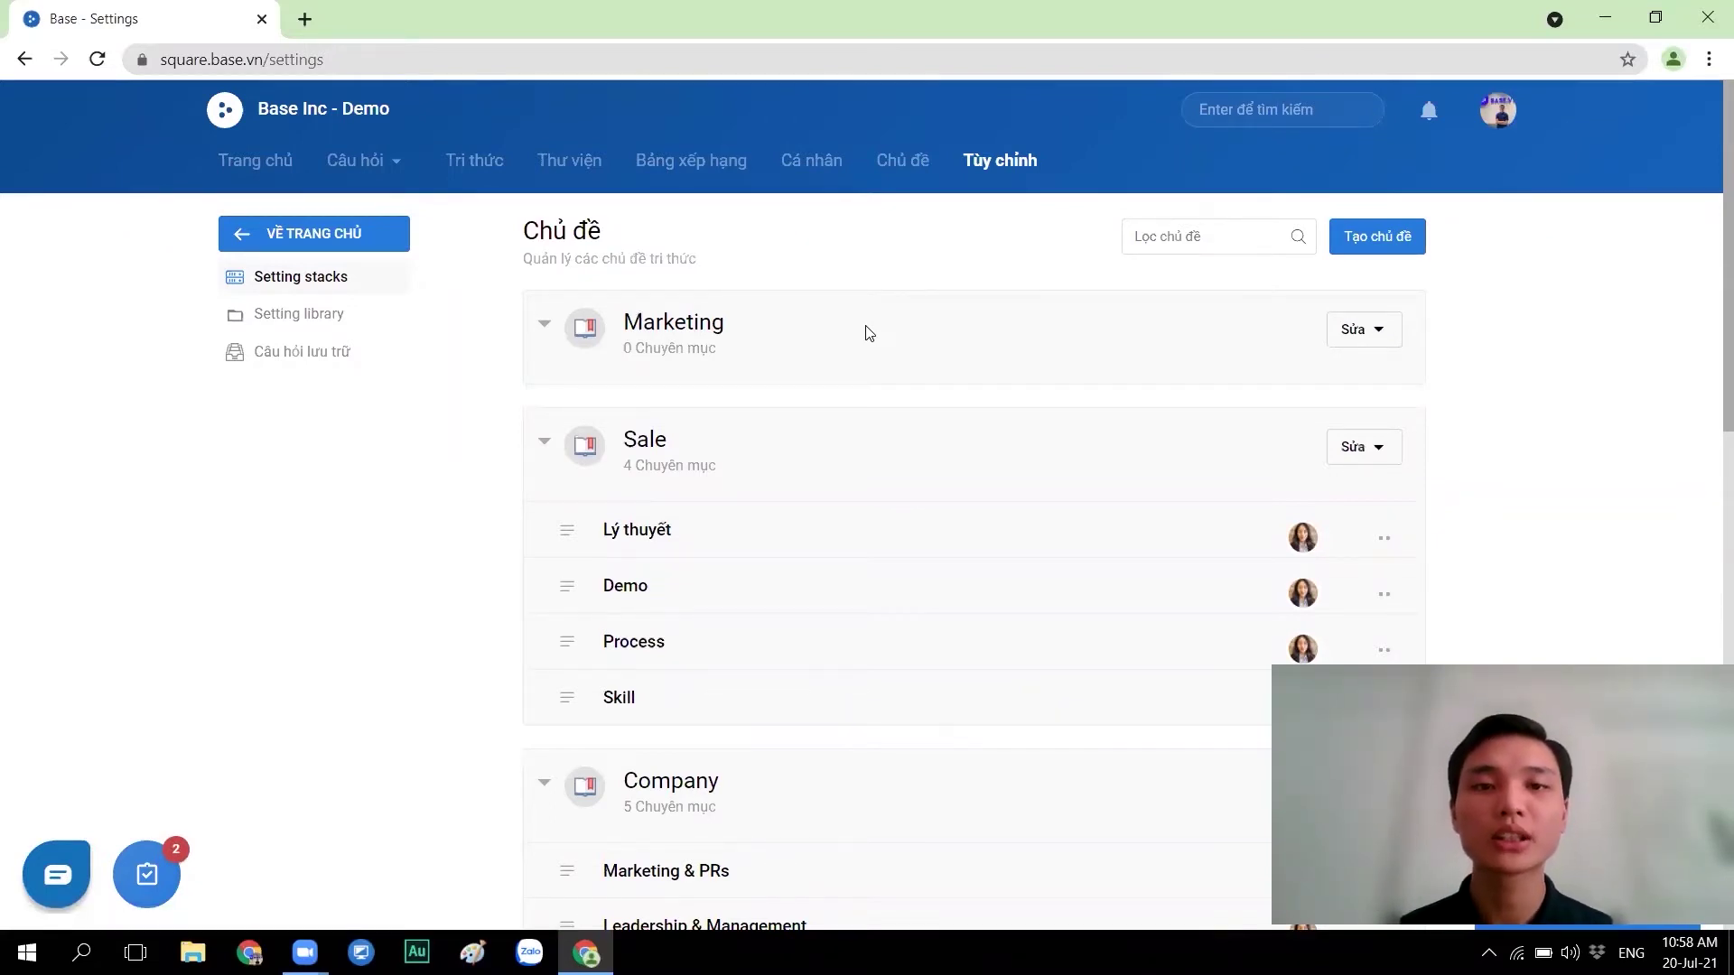
Start a new category named Content under the Marketing topic and tag its expert by username.
{"action": "left_click", "coordinate": [1333, 347]}
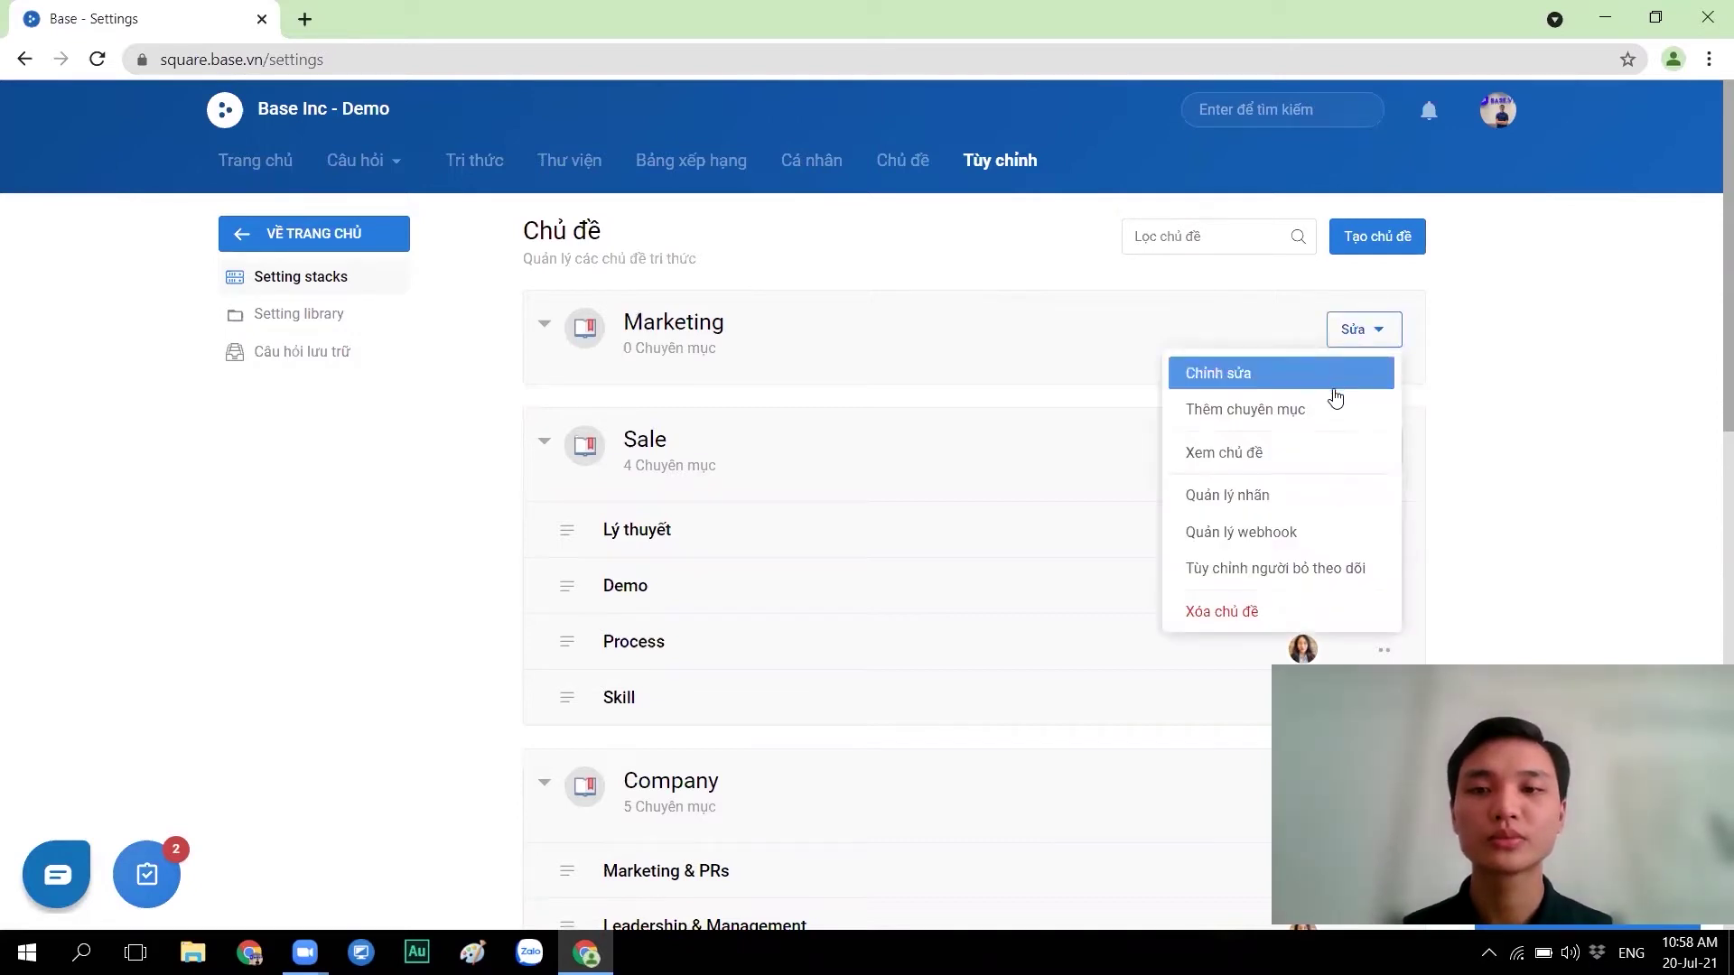
{"action": "left_click", "coordinate": [1335, 406]}
{"action": "type", "text": "Content"}
{"action": "left_click", "coordinate": [718, 451]}
{"action": "type", "text": "@trinh"}
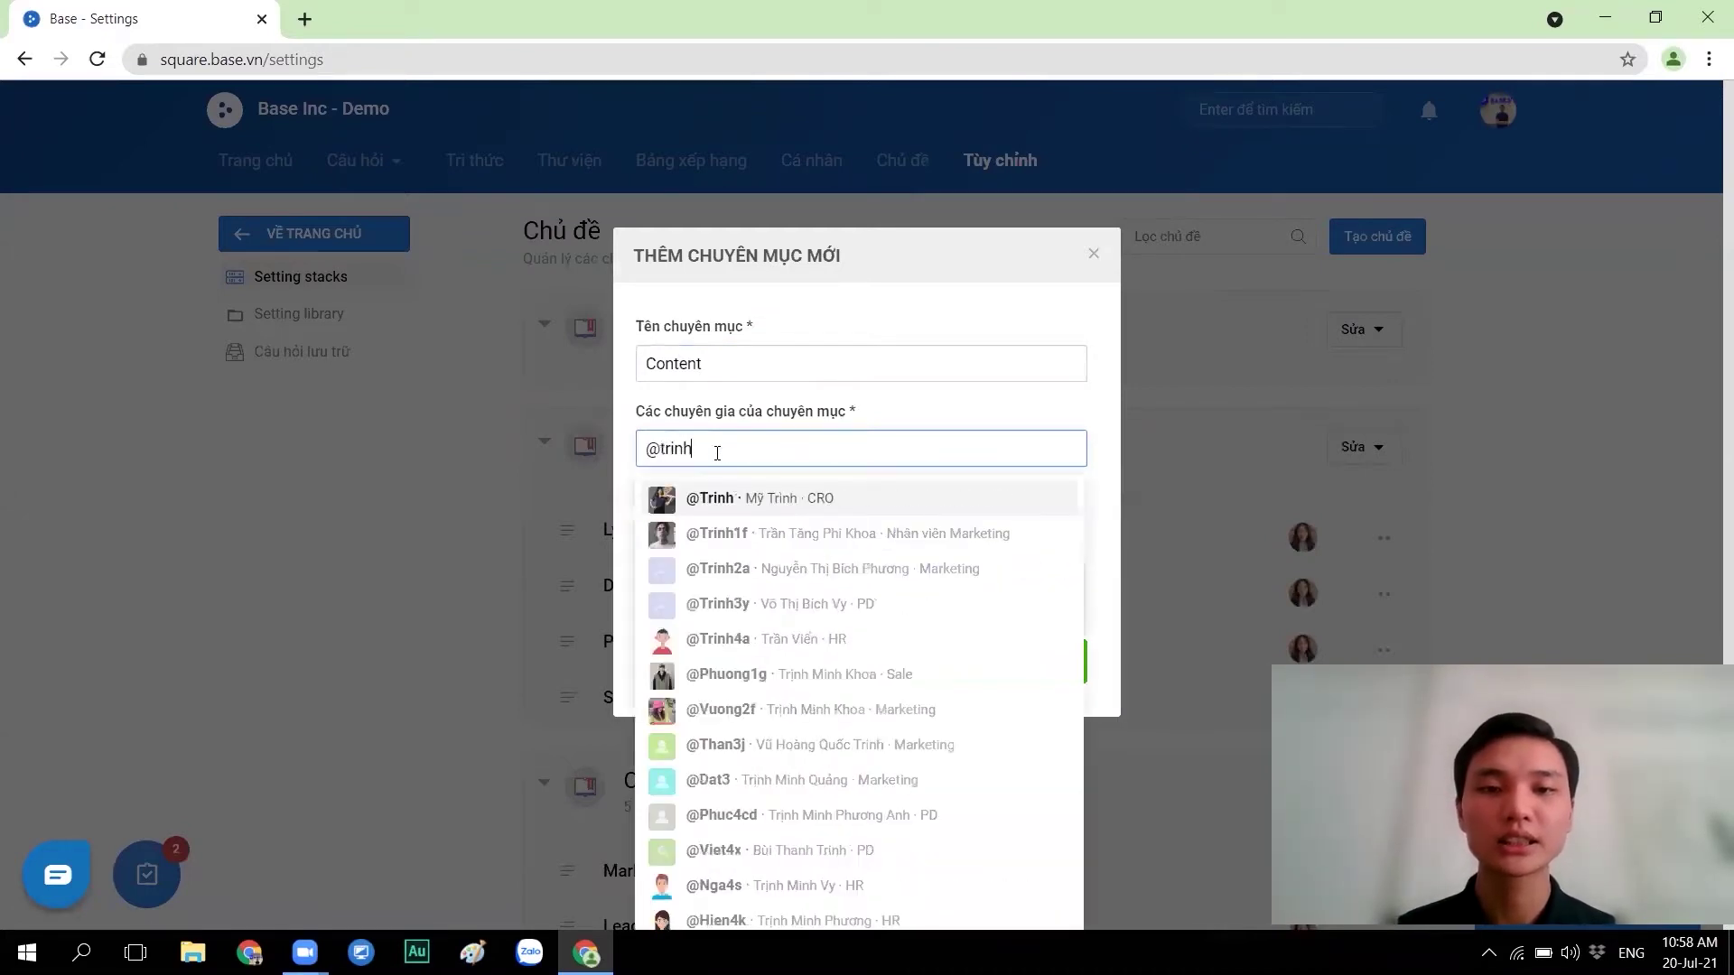
{"action": "key", "text": "Return"}
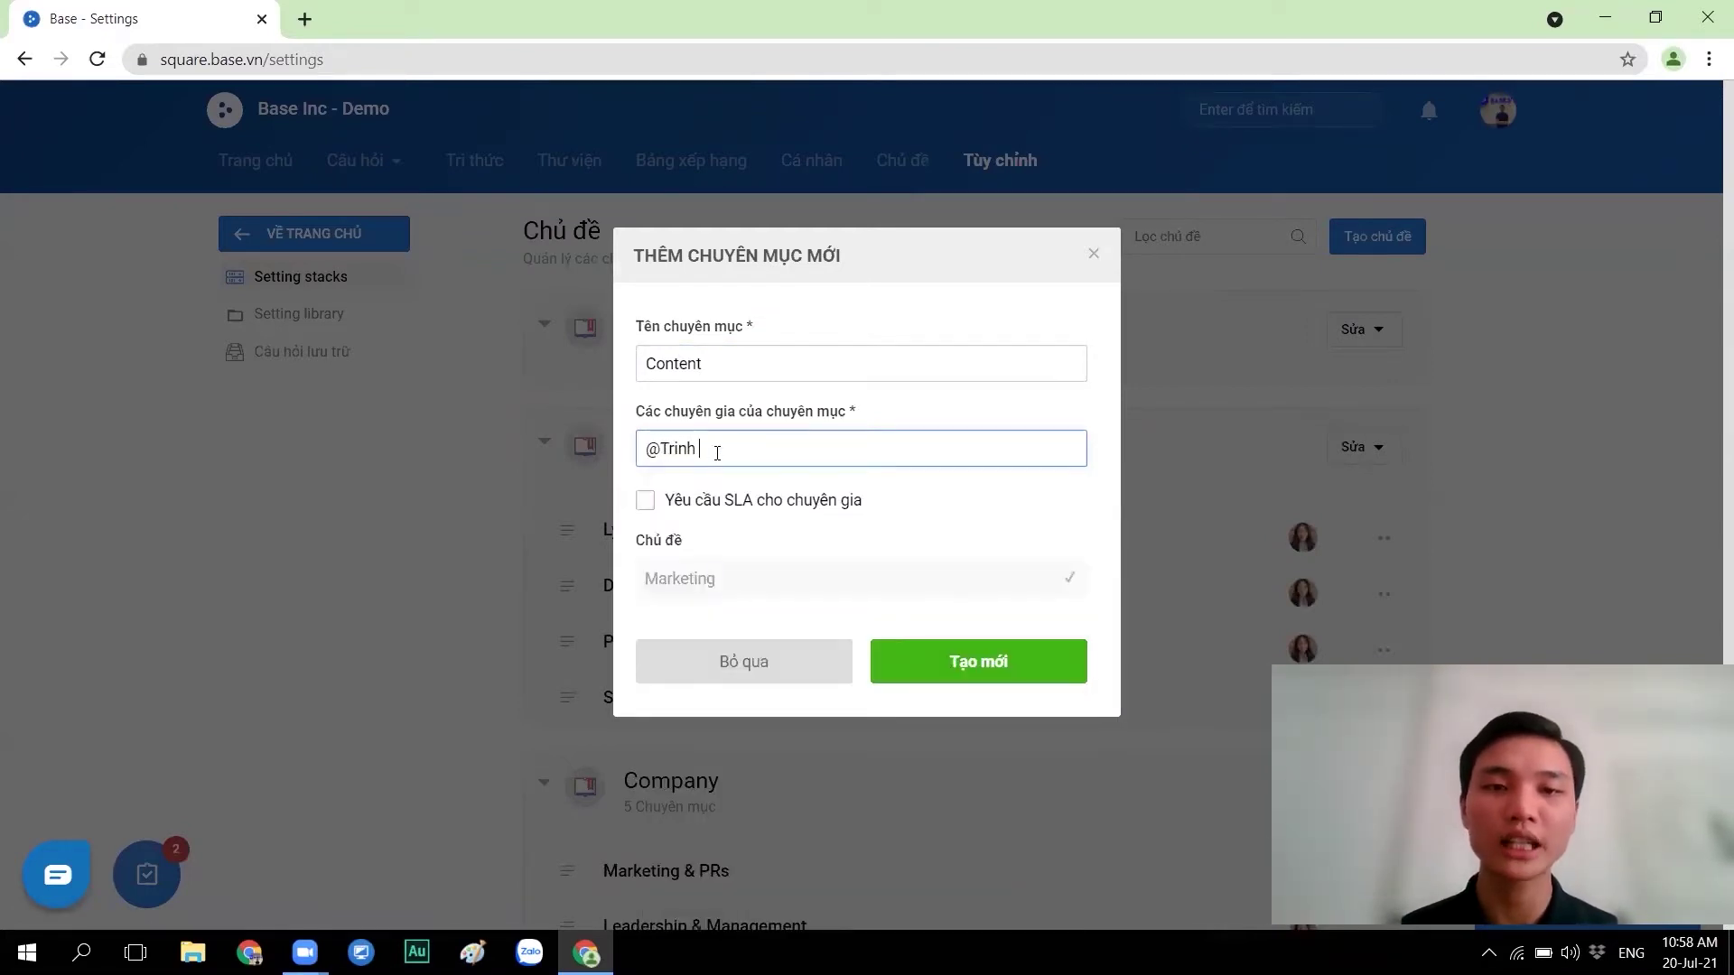
{"action": "double_click", "coordinate": [747, 453]}
{"action": "left_click", "coordinate": [751, 456]}
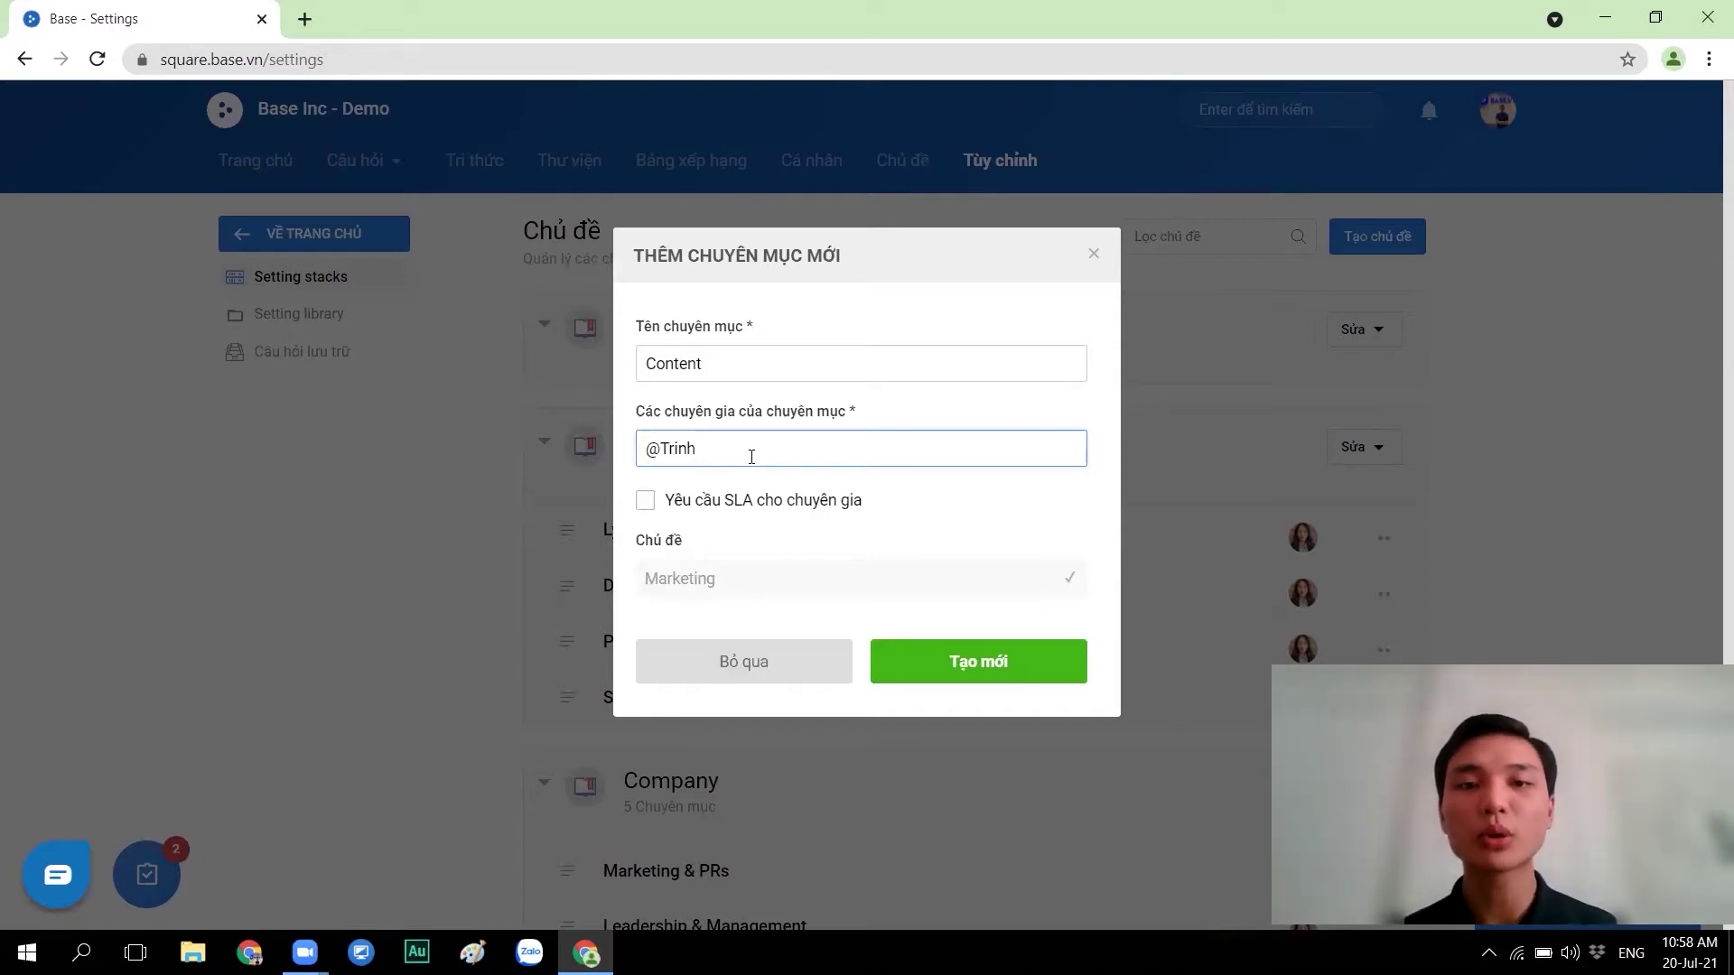
{"action": "triple_click", "coordinate": [639, 459]}
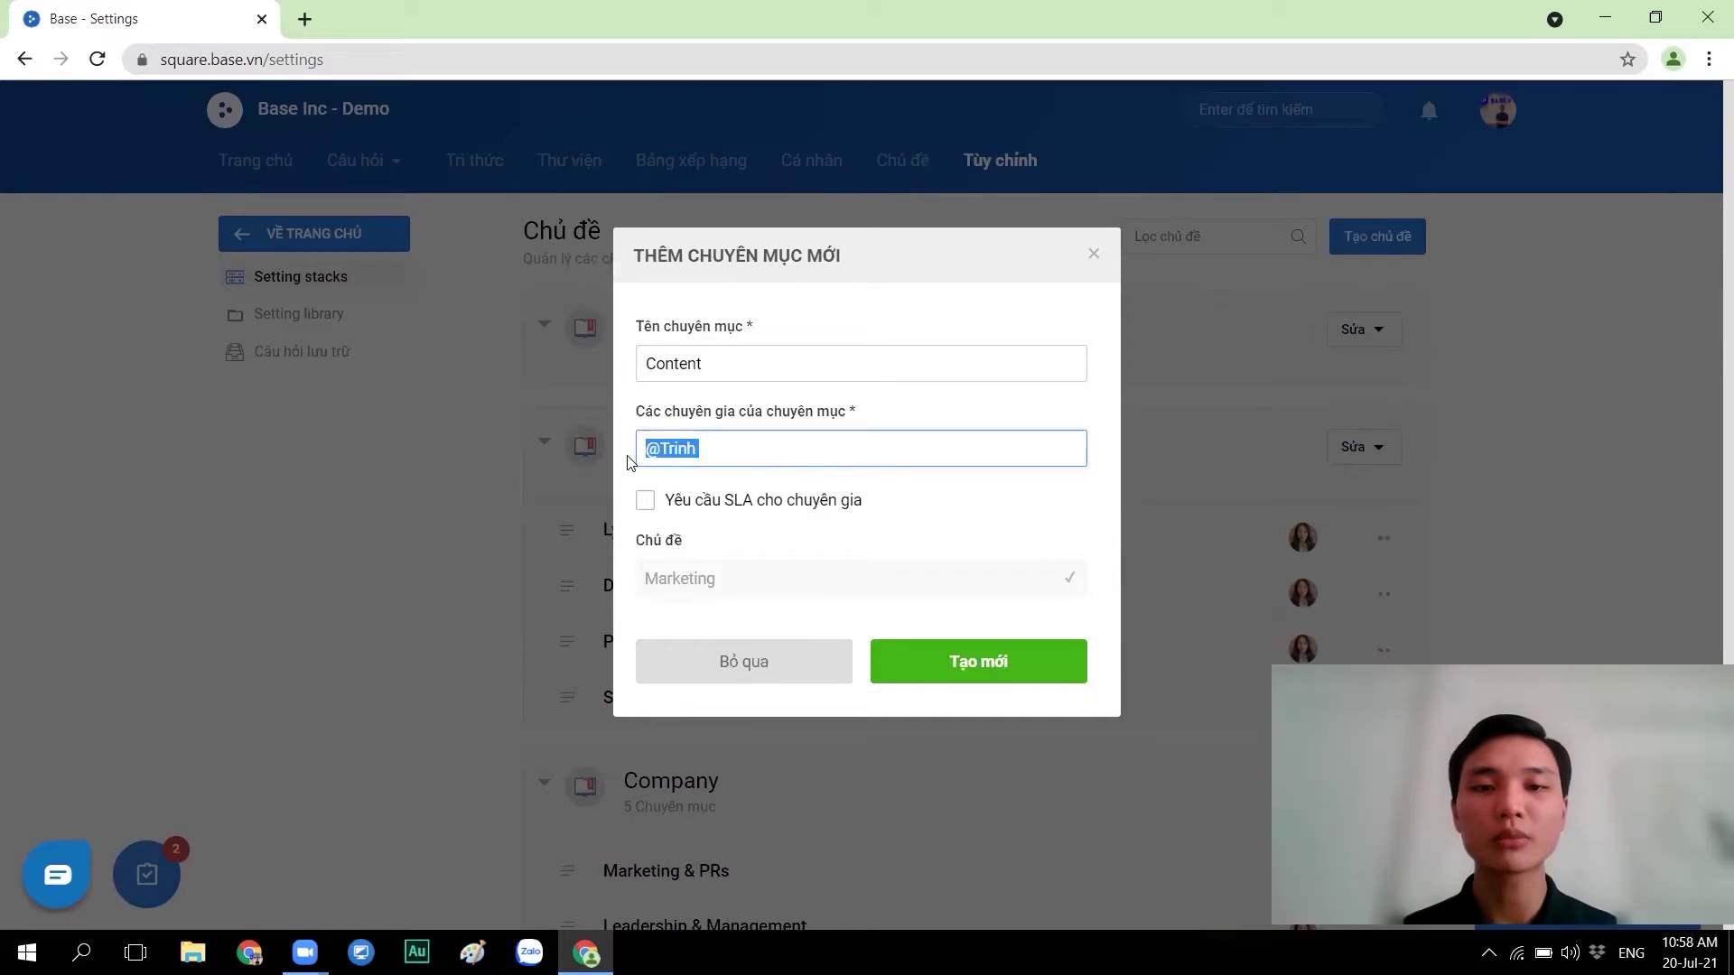
Require an expert SLA of 24 hours for the Content category and create it.
{"action": "left_click", "coordinate": [644, 508]}
{"action": "left_click", "coordinate": [644, 502]}
{"action": "left_click", "coordinate": [713, 574]}
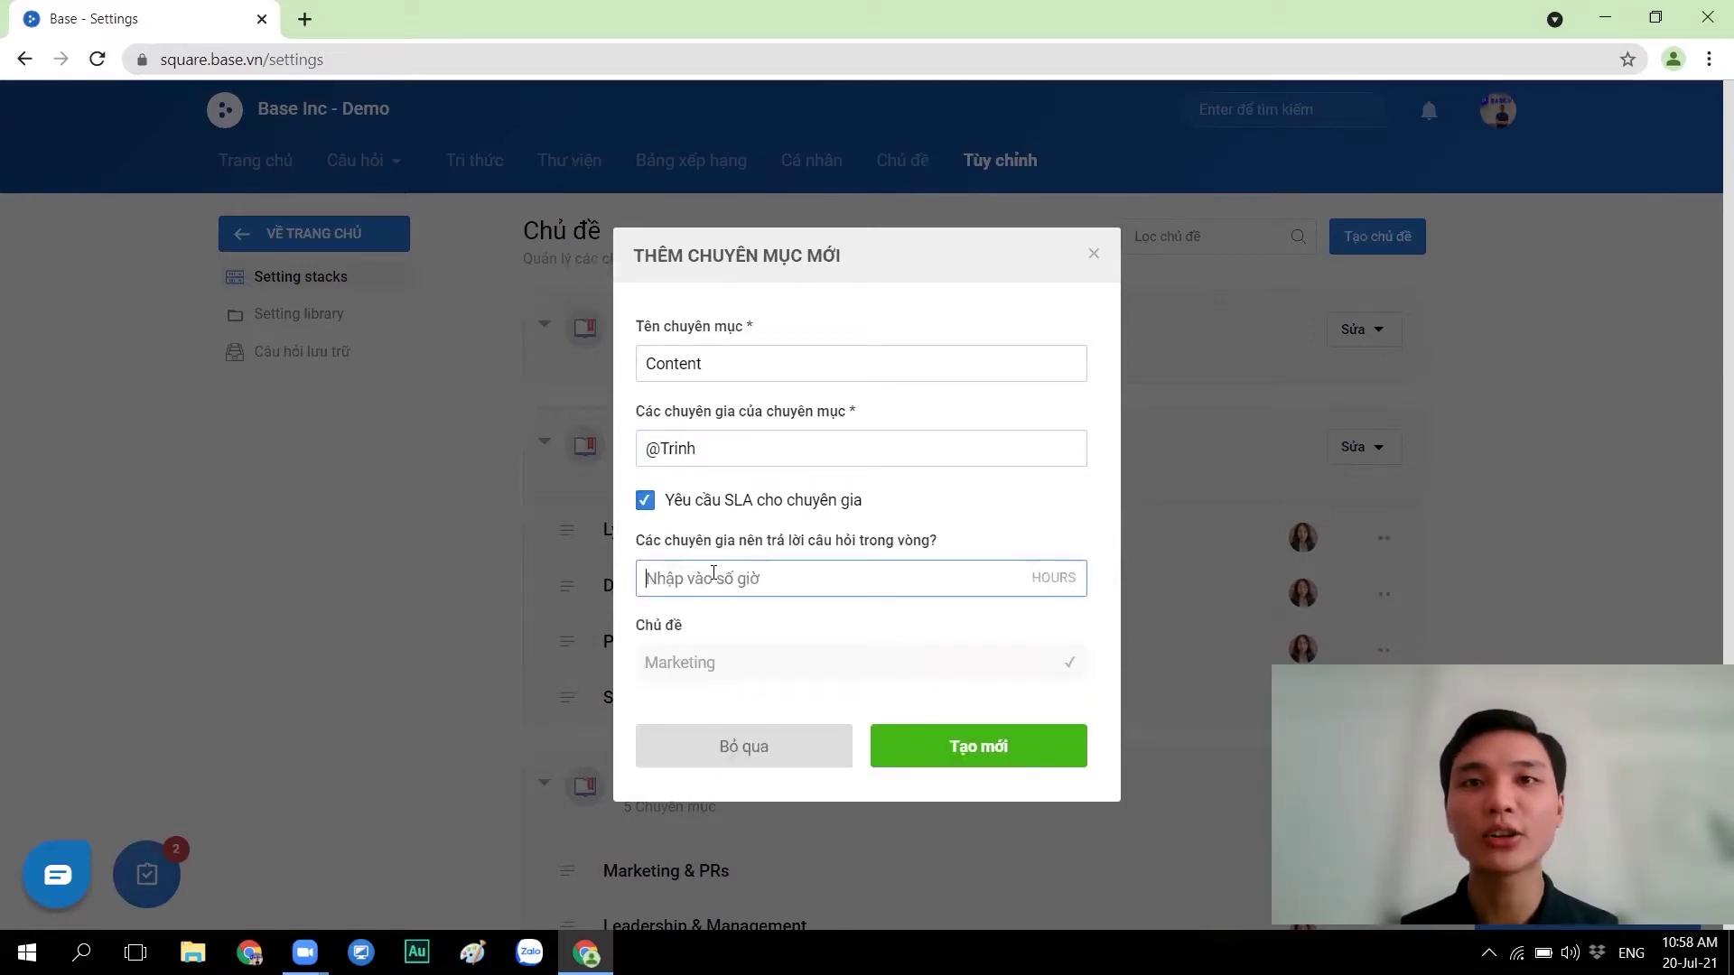
{"action": "type", "text": "24"}
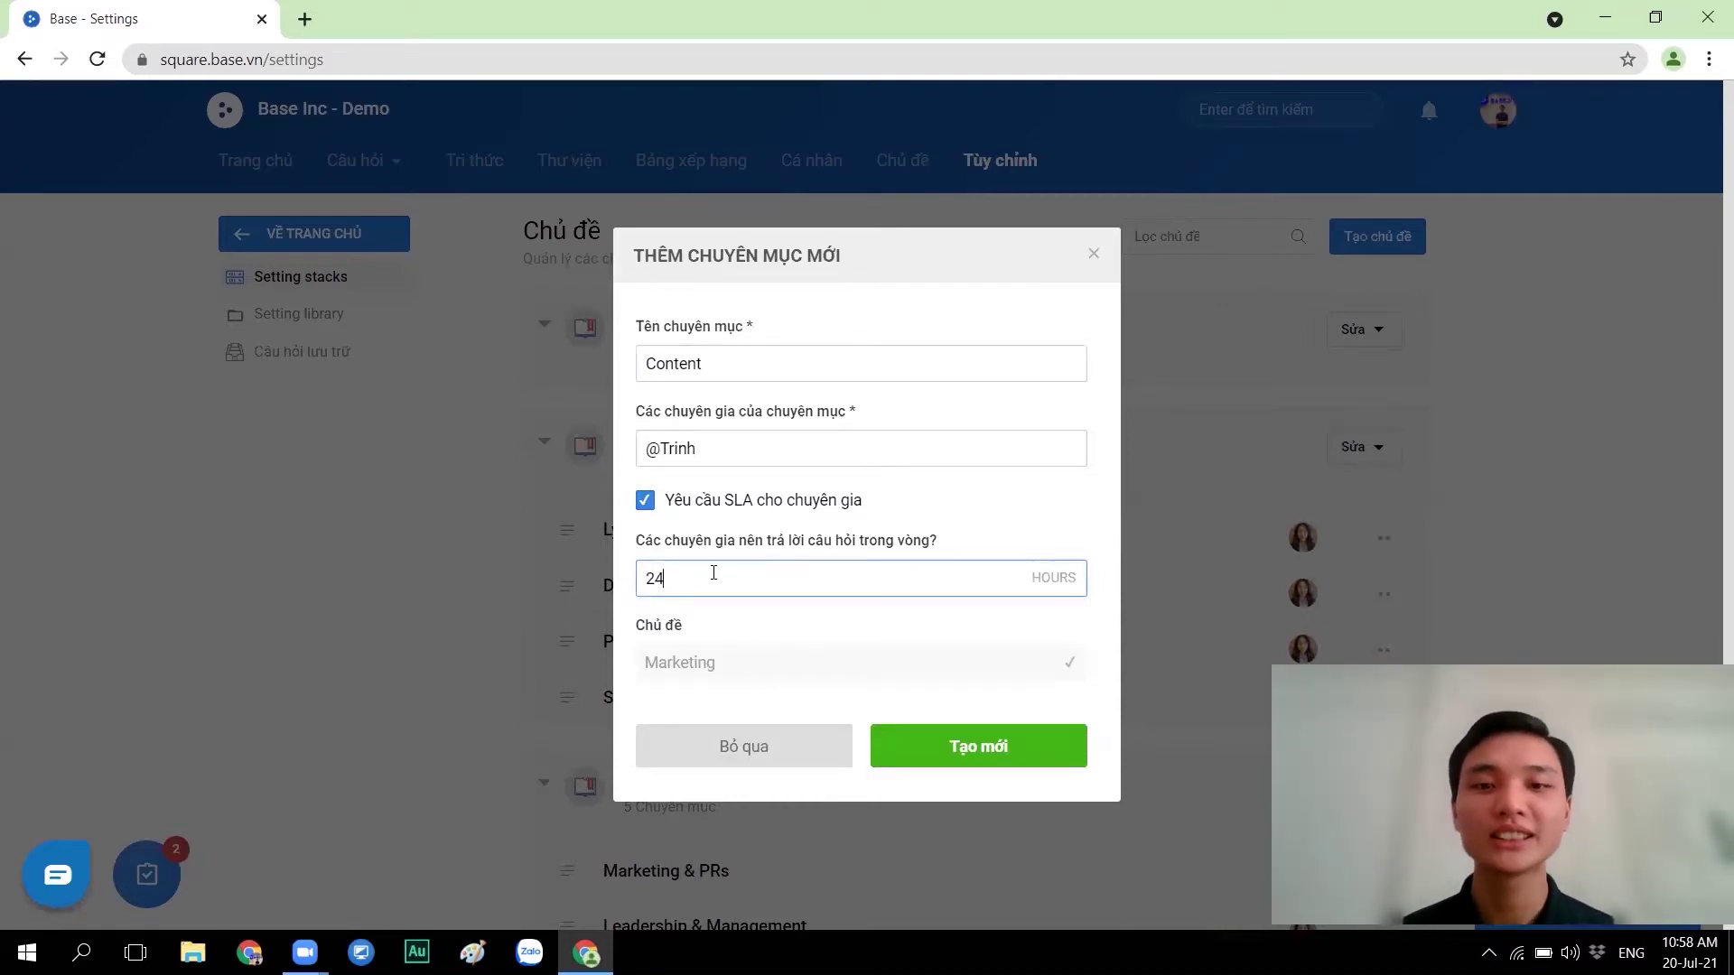
{"action": "left_click", "coordinate": [1000, 750]}
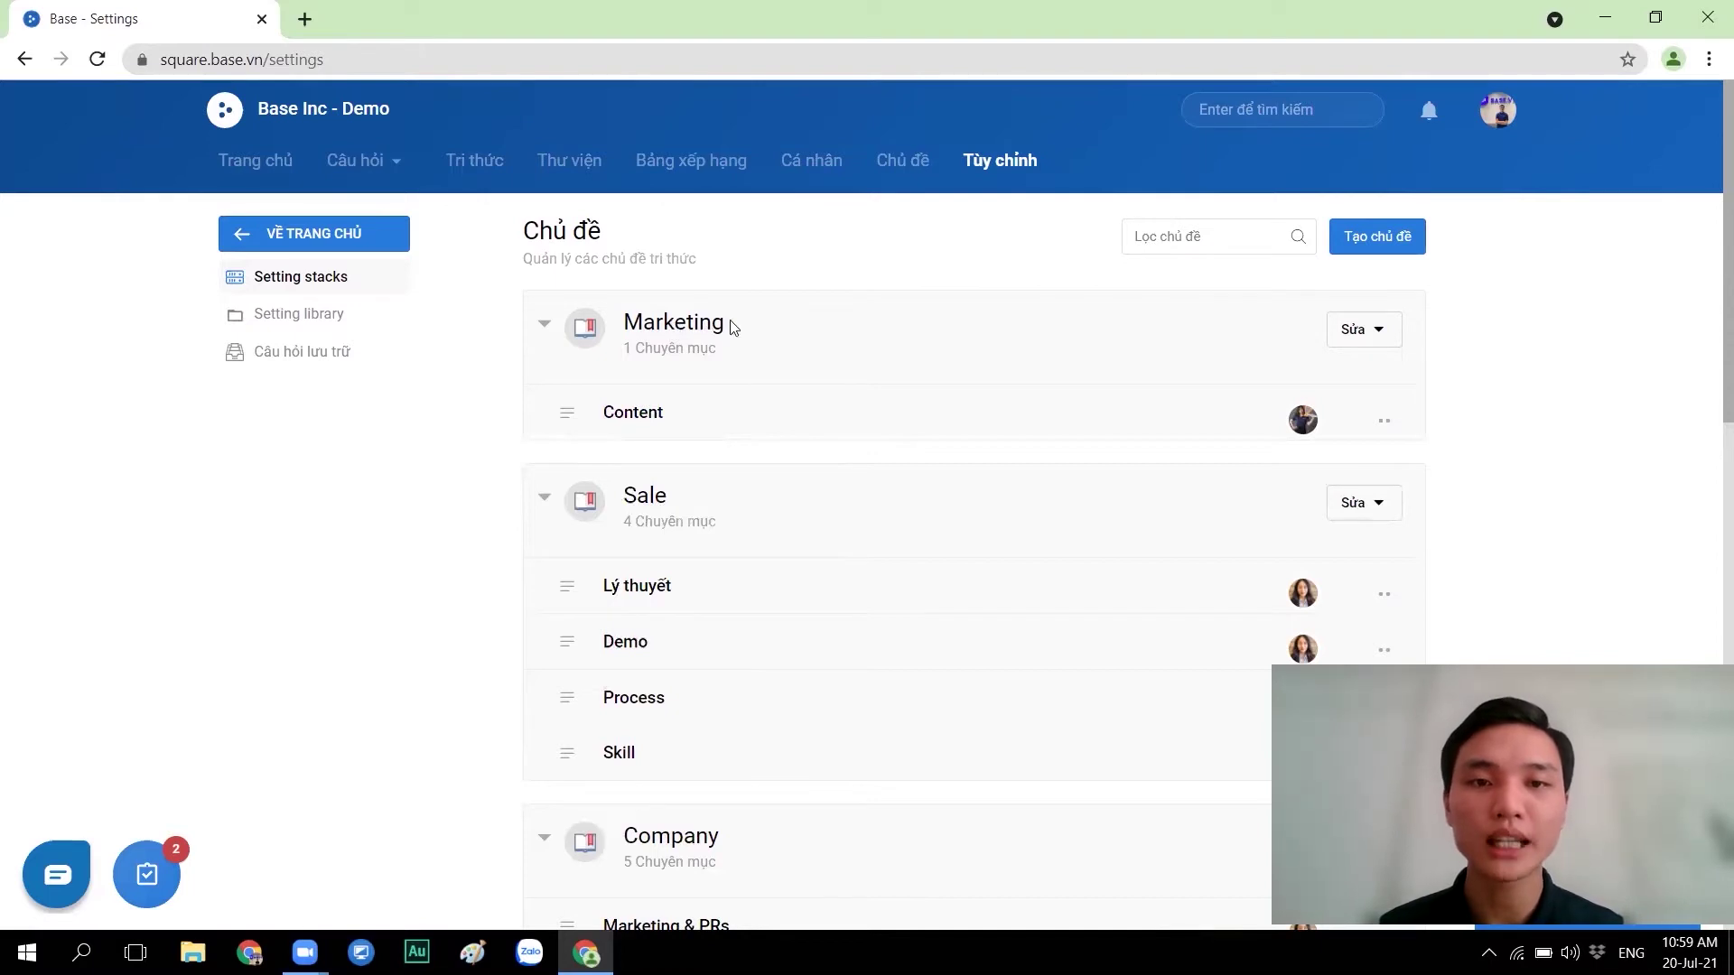
Start another category under the Marketing topic named Quảng cáo and tag its expert by username.
{"action": "left_click", "coordinate": [1357, 334]}
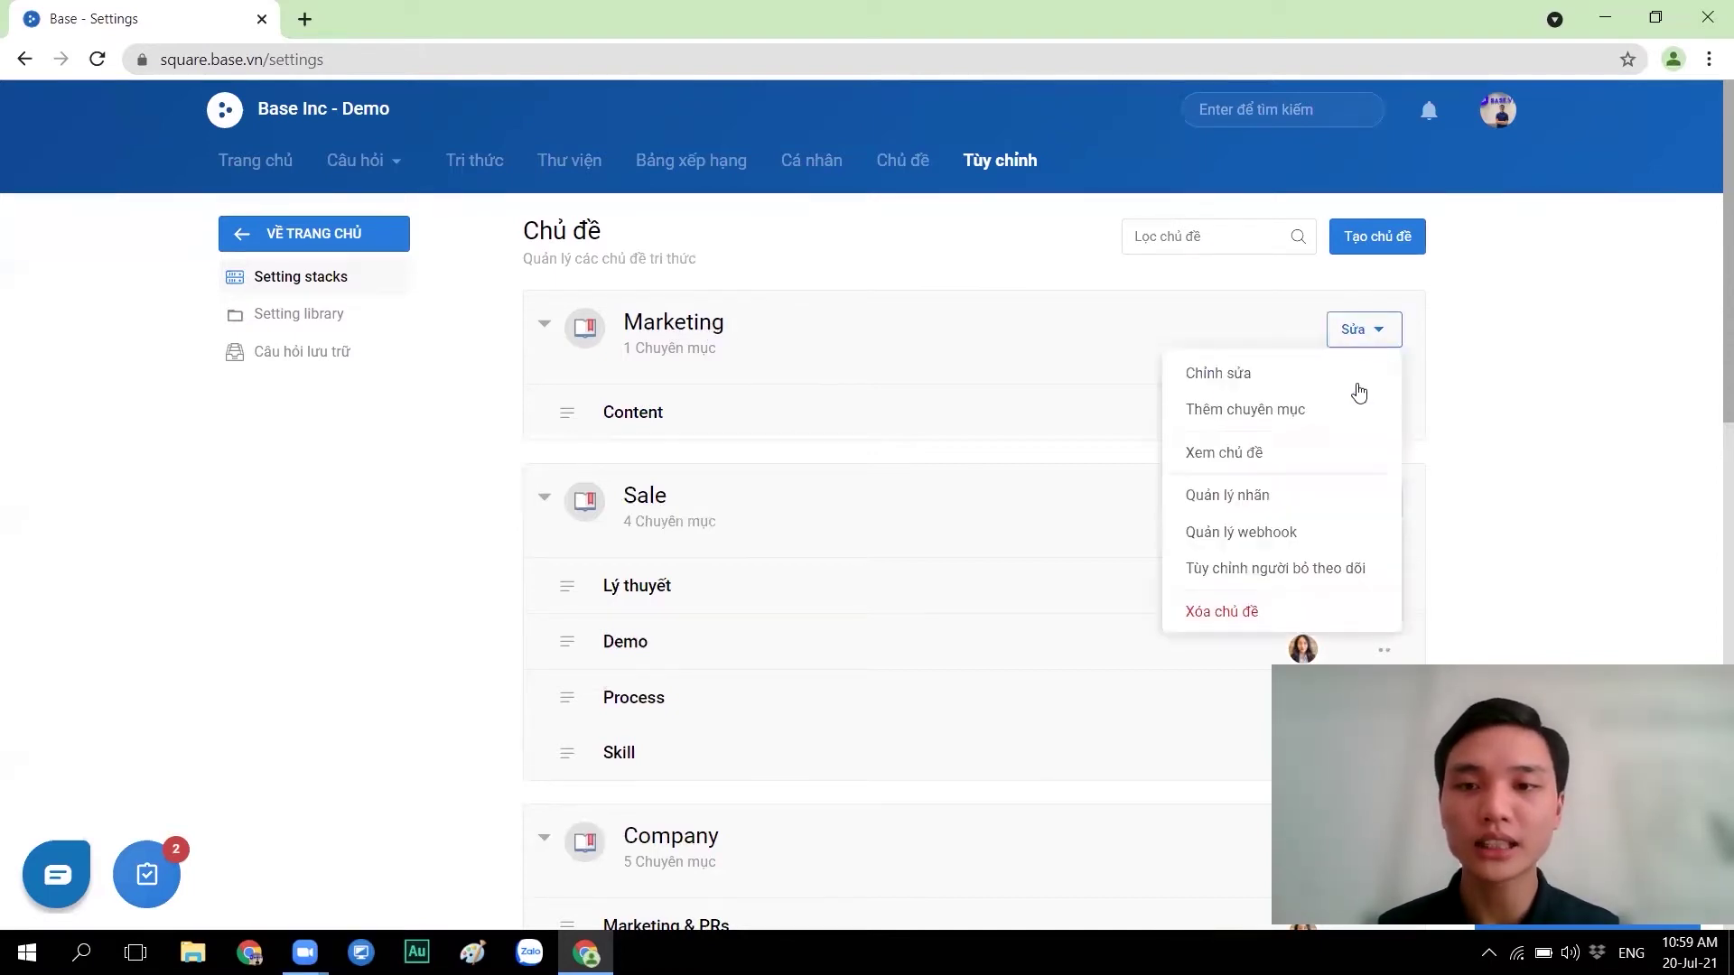
{"action": "left_click", "coordinate": [1350, 409]}
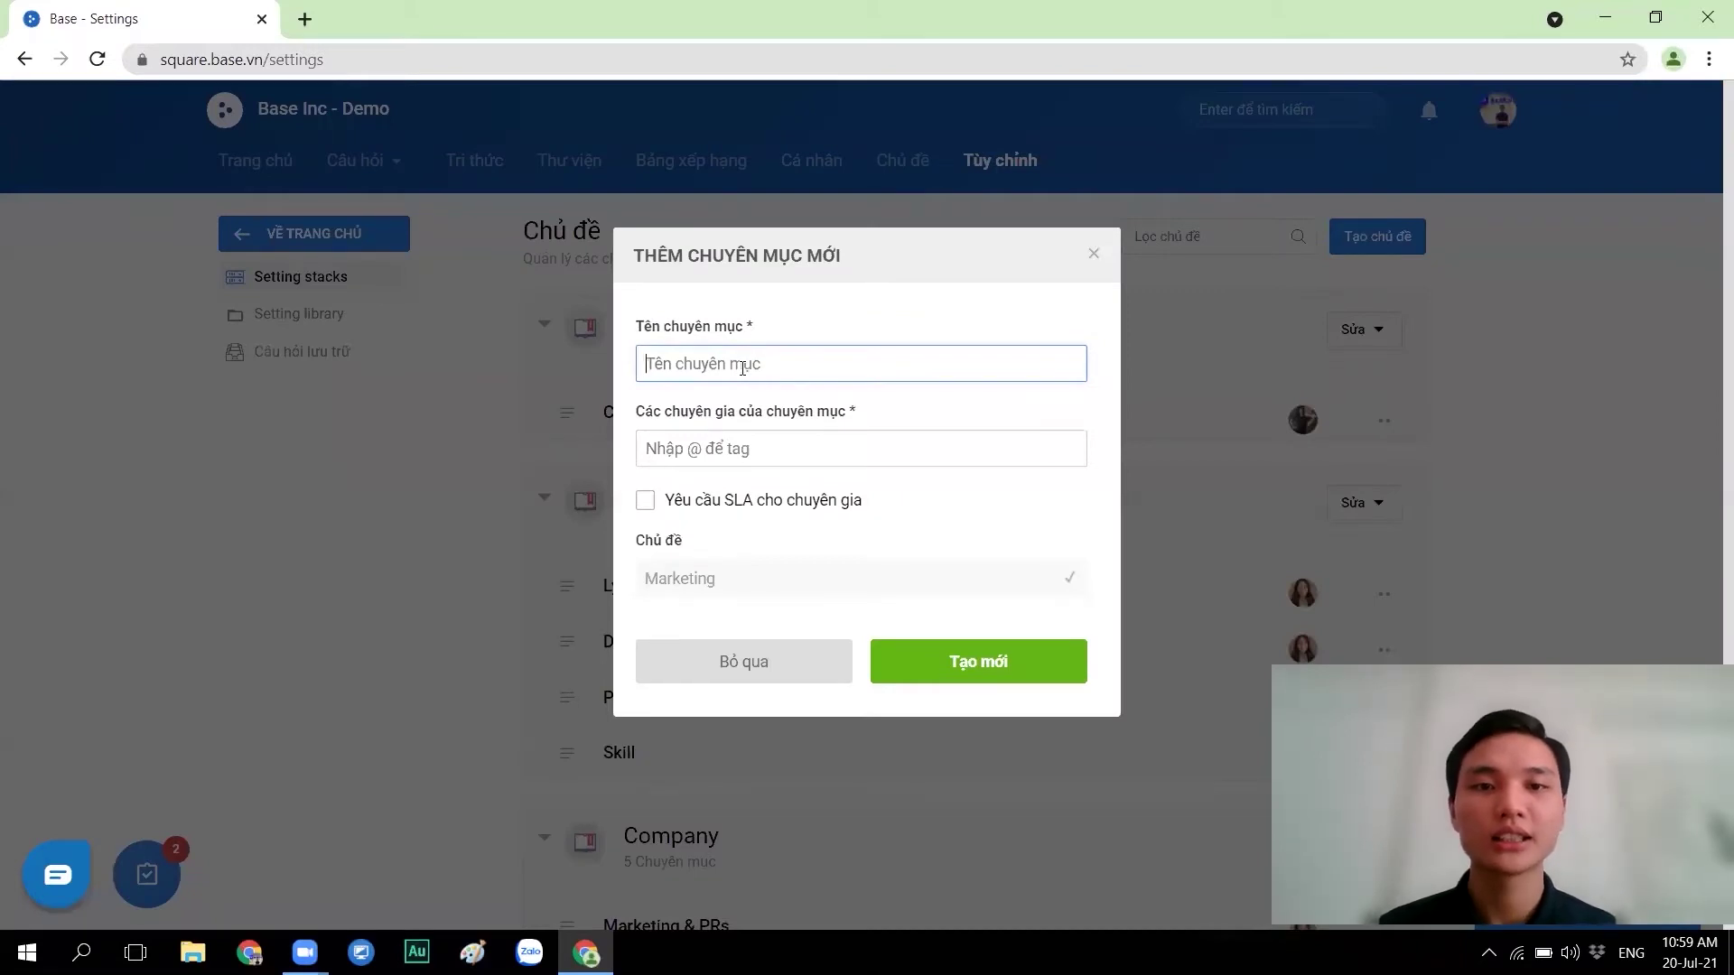
{"action": "type", "text": "Quản"}
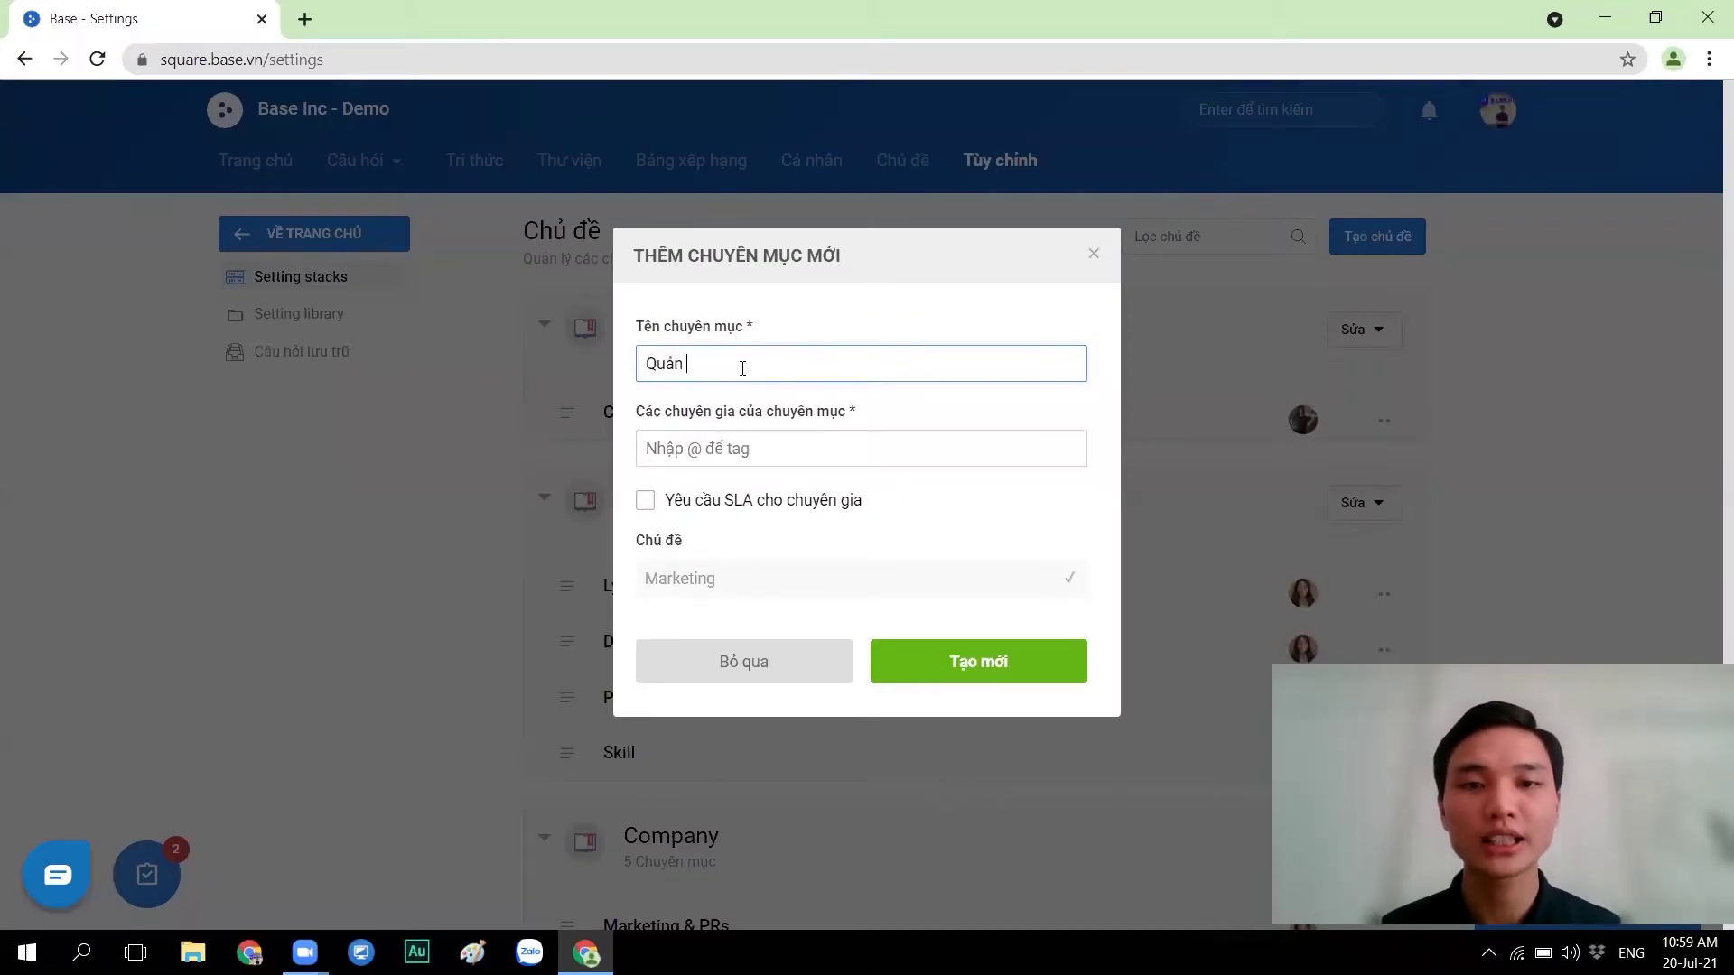
{"action": "type", "text": "g cáo"}
{"action": "left_click", "coordinate": [734, 452]}
{"action": "type", "text": "@phuc"}
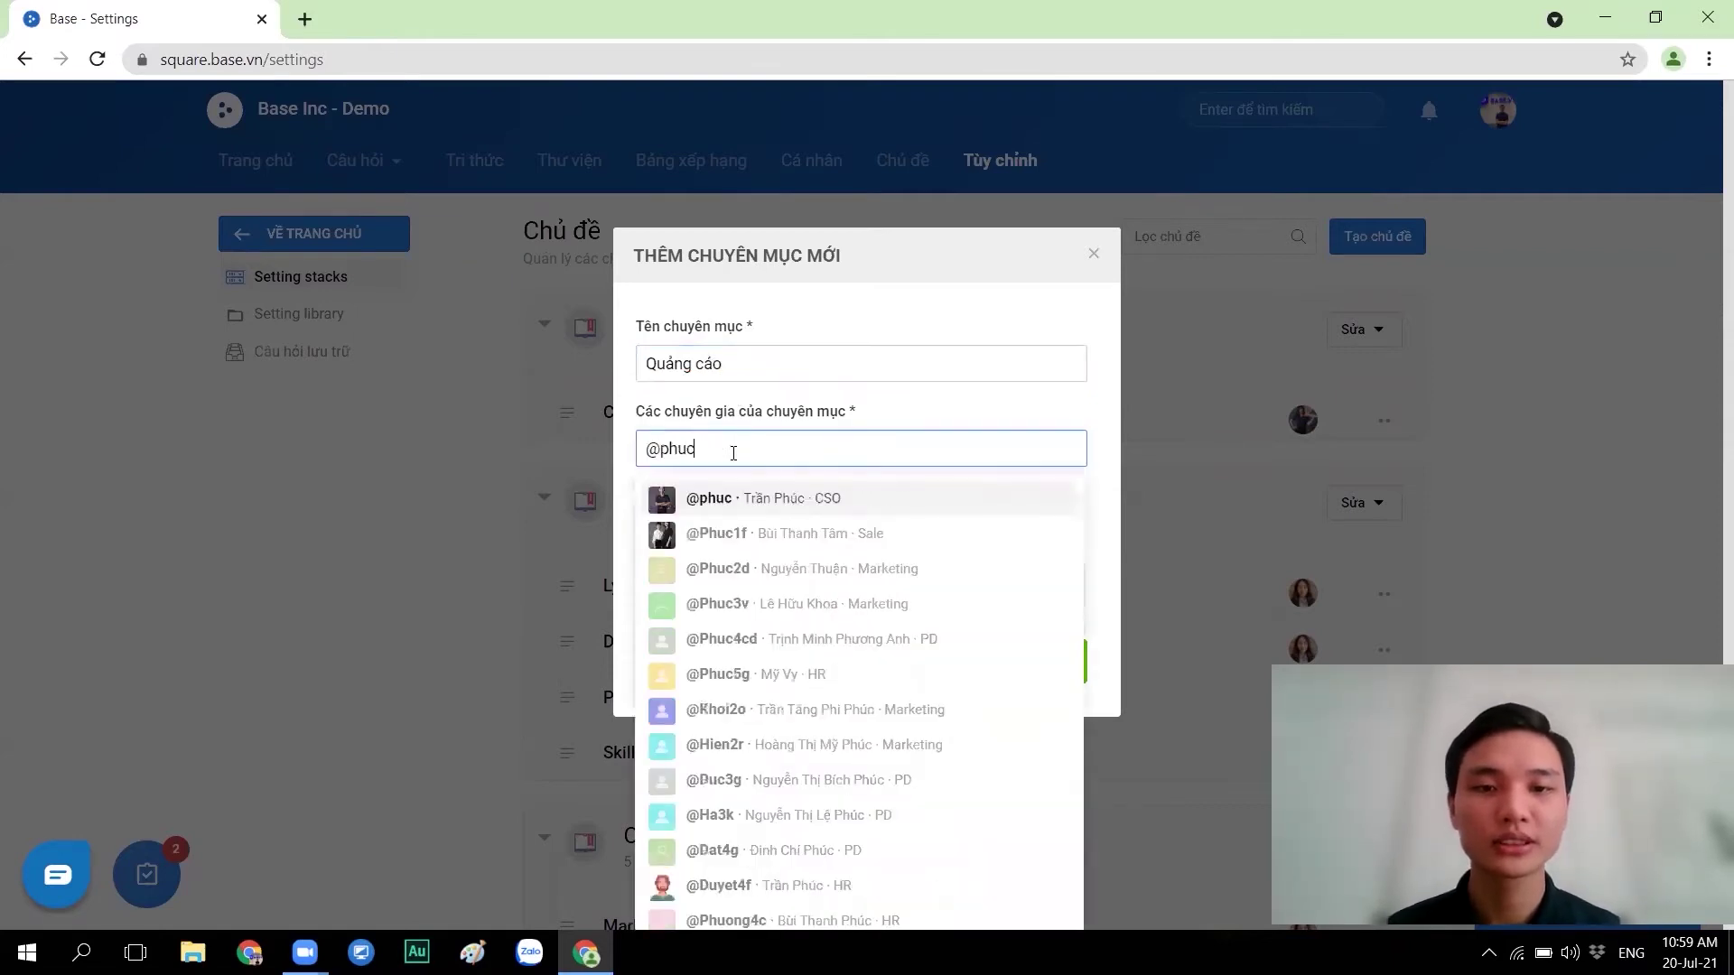
Require an expert SLA of 48 hours for the Quảng cáo category and create it.
{"action": "left_click", "coordinate": [646, 506]}
{"action": "left_click", "coordinate": [730, 582]}
{"action": "type", "text": "24"}
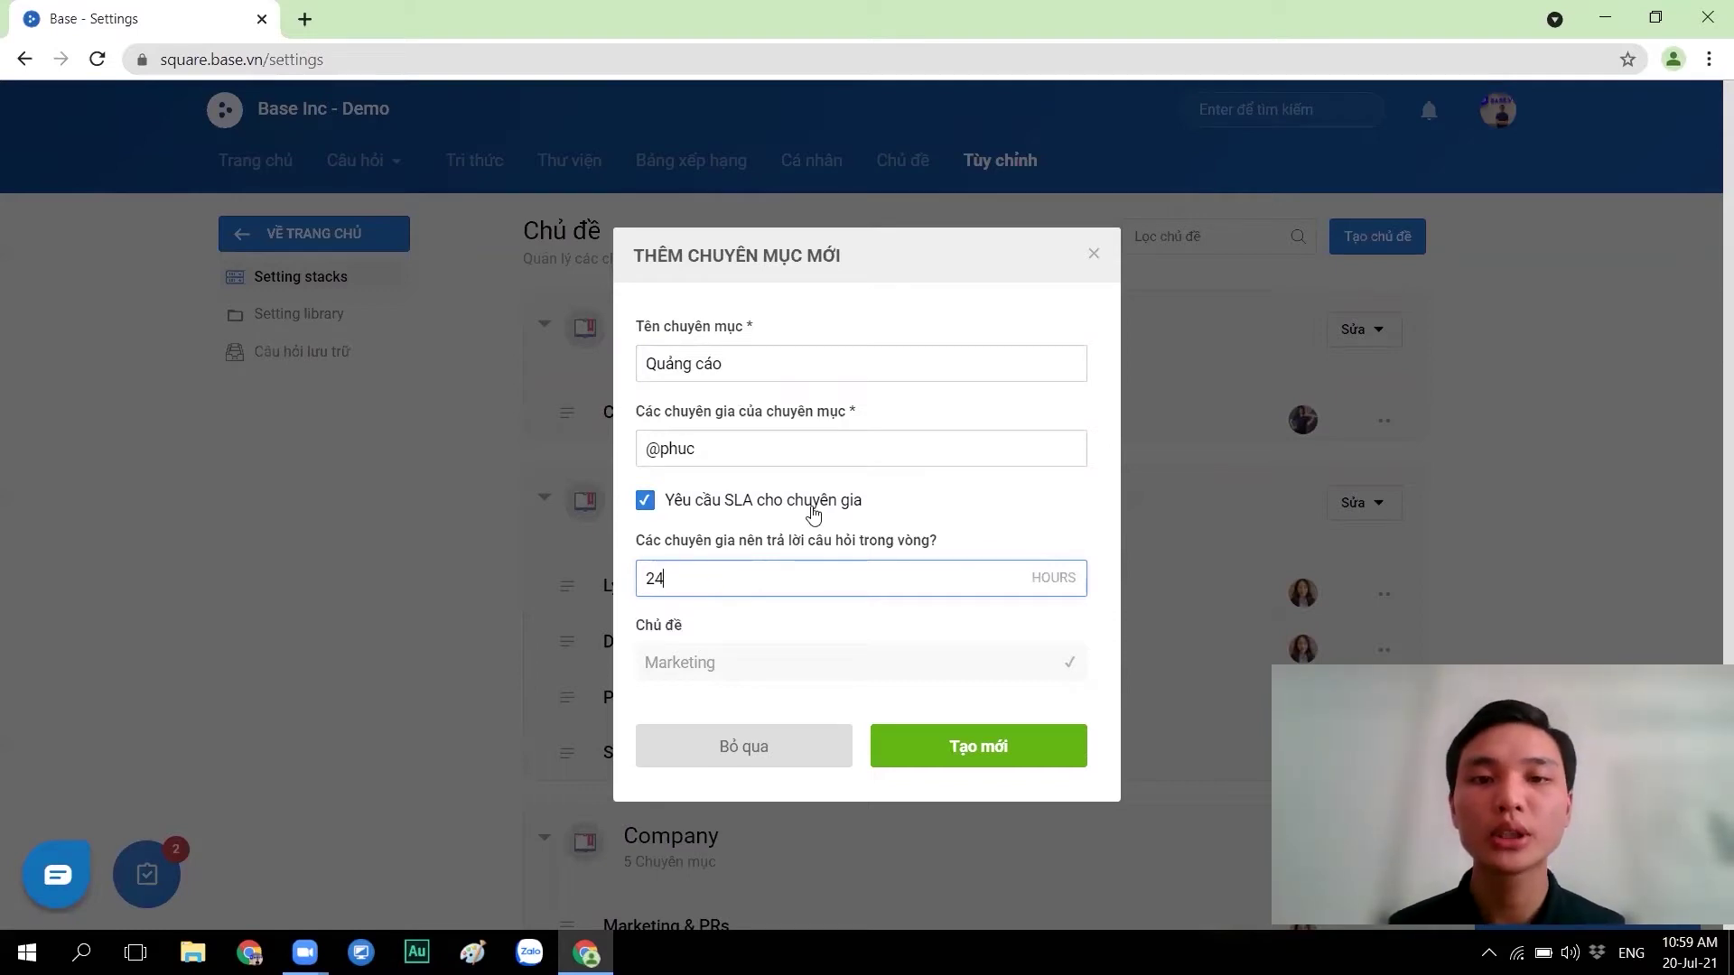
{"action": "key", "text": "BackSpace"}
{"action": "key", "text": "BackSpace"}
{"action": "type", "text": "48"}
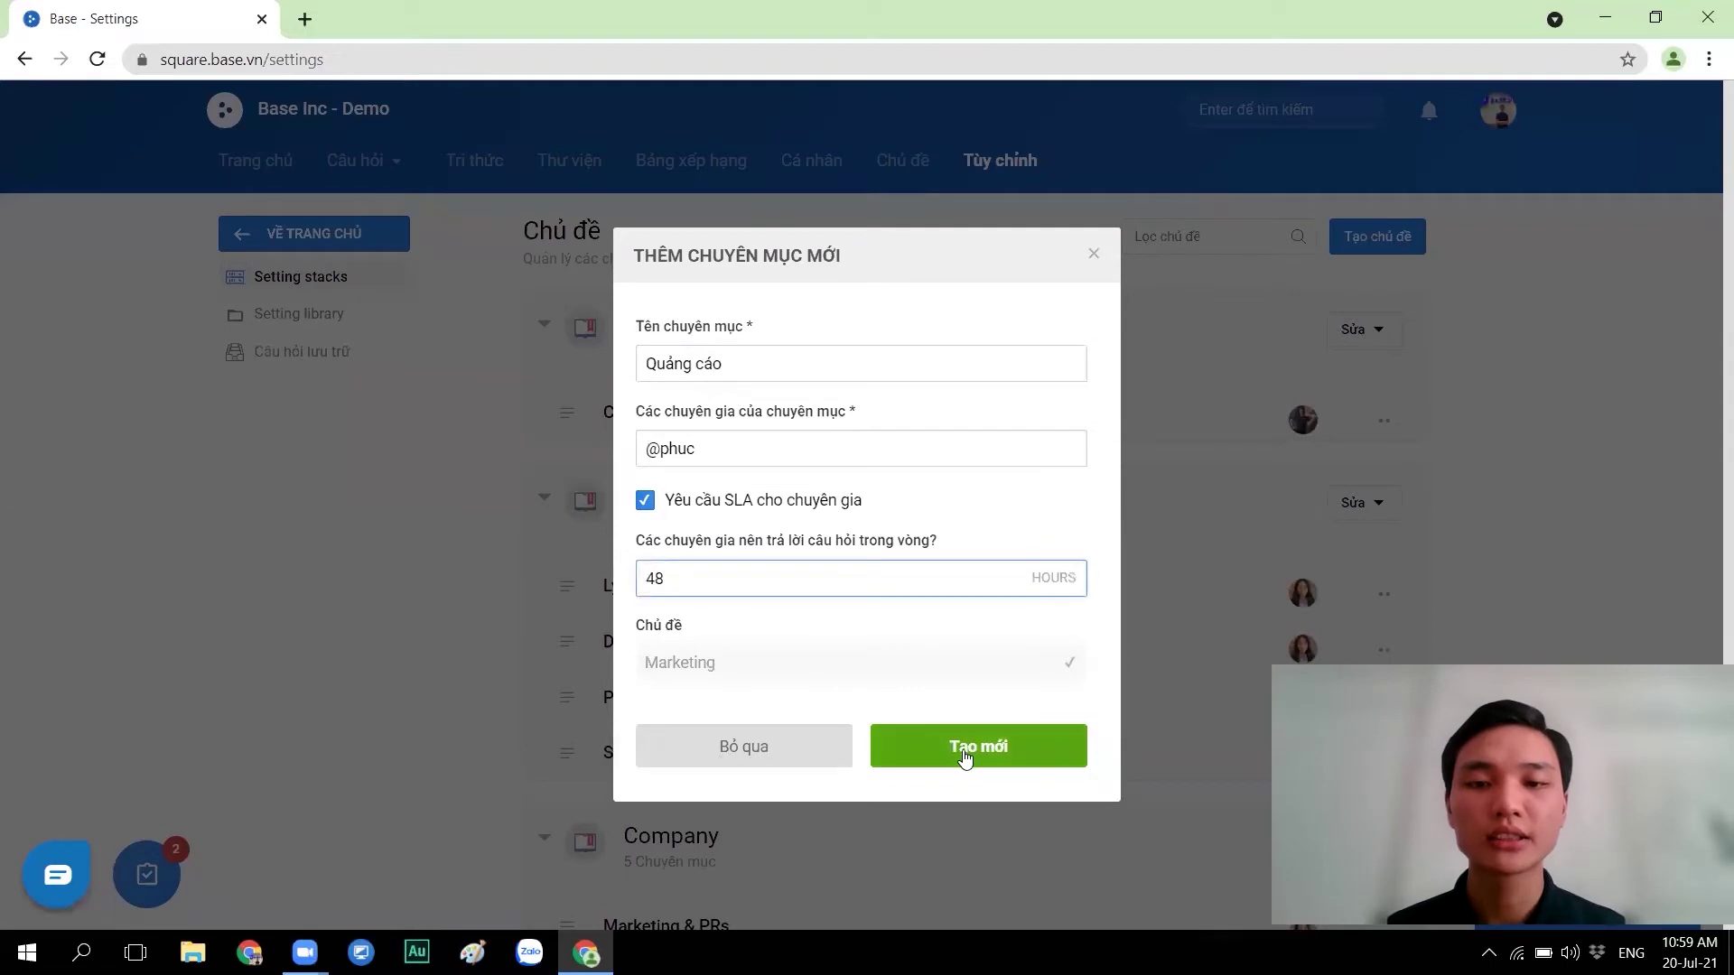
{"action": "left_click", "coordinate": [964, 757]}
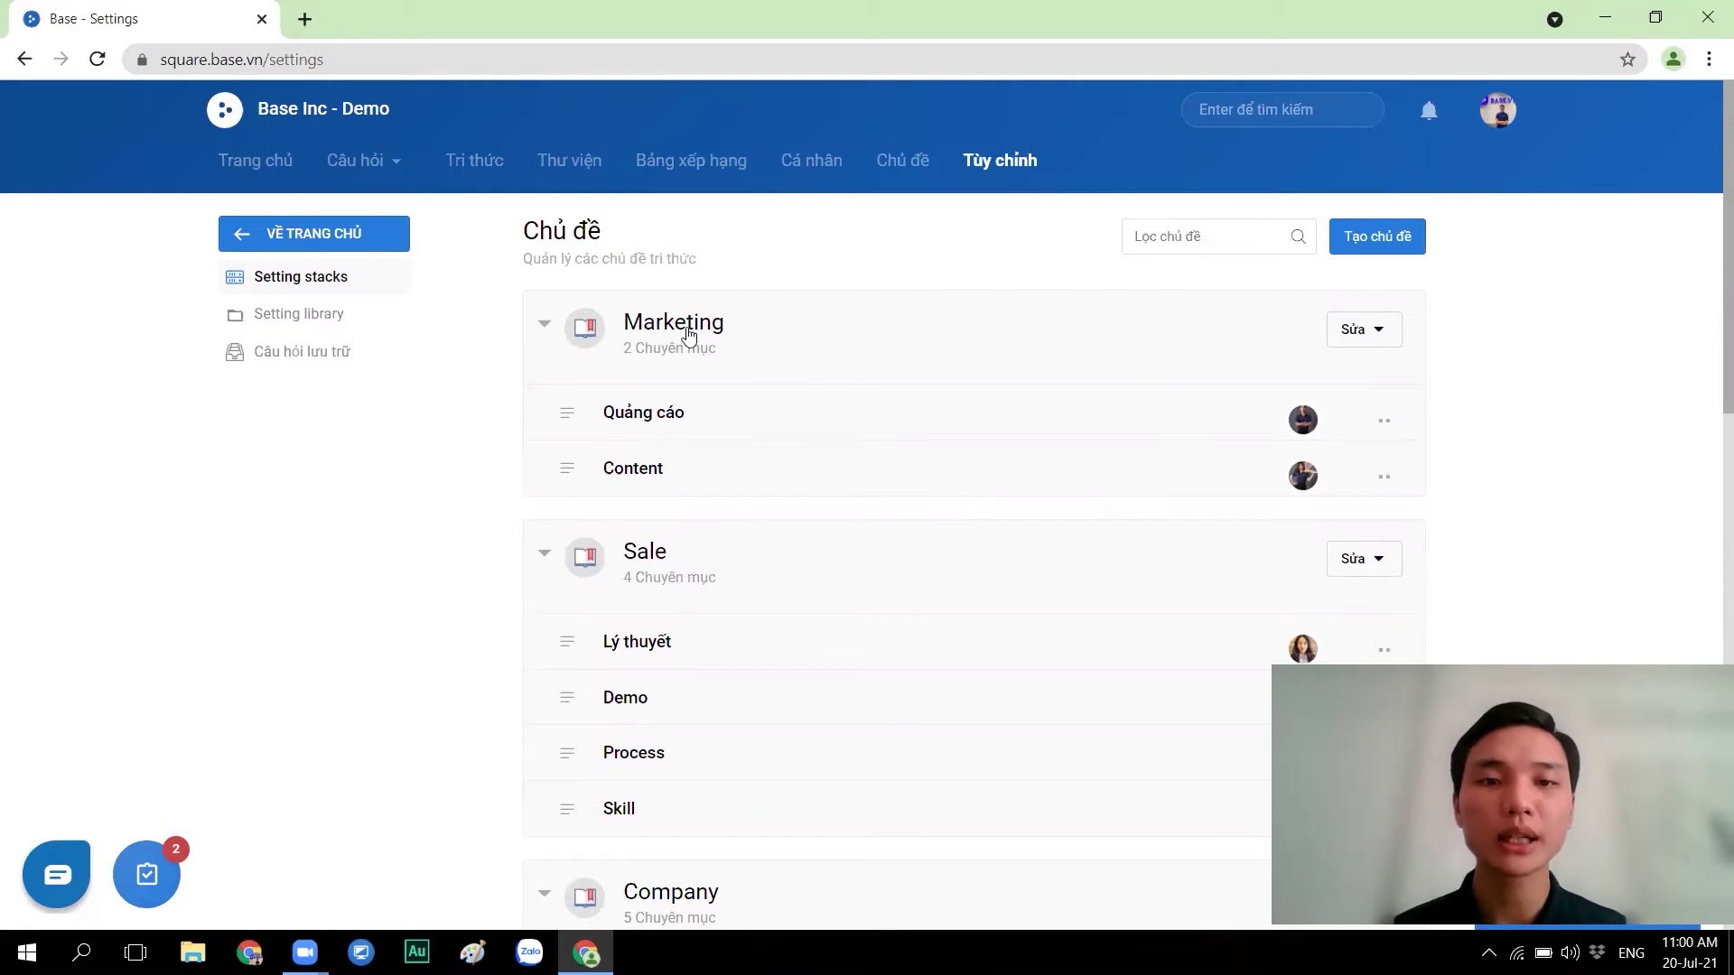
{"action": "scroll", "coordinate": [629, 503], "scroll_direction": "down", "scroll_amount": 2}
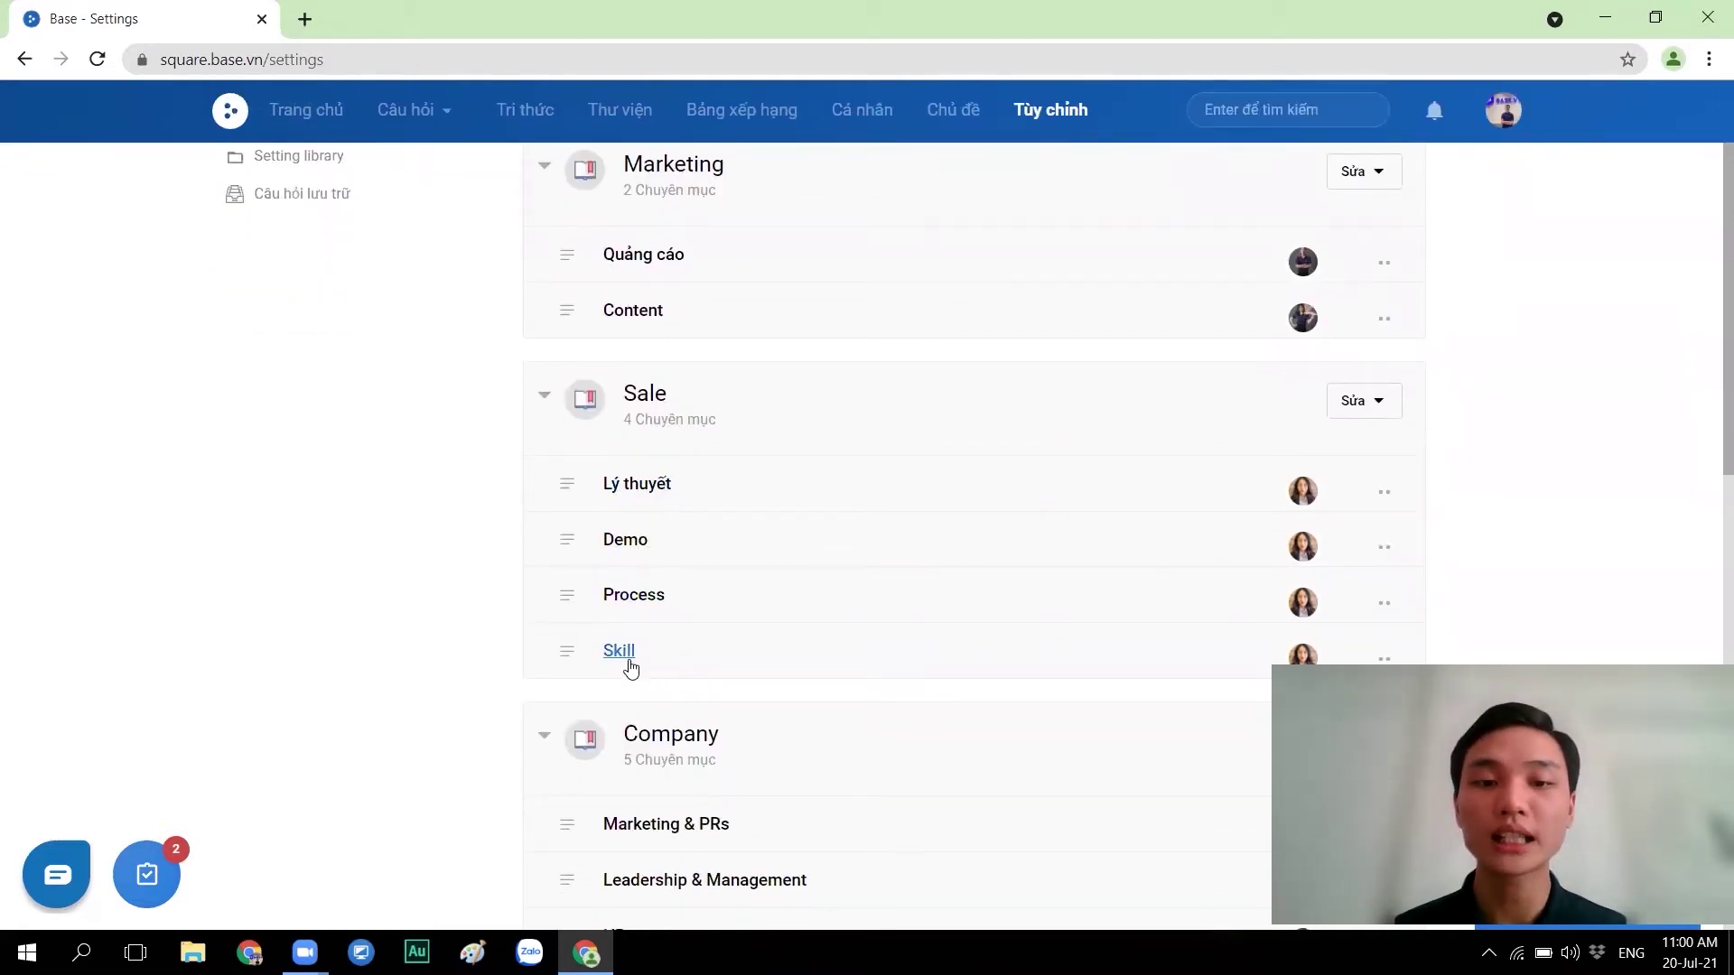
Look through the topics and their categories in the topic settings list.
{"action": "scroll", "coordinate": [632, 664], "scroll_direction": "down", "scroll_amount": 4}
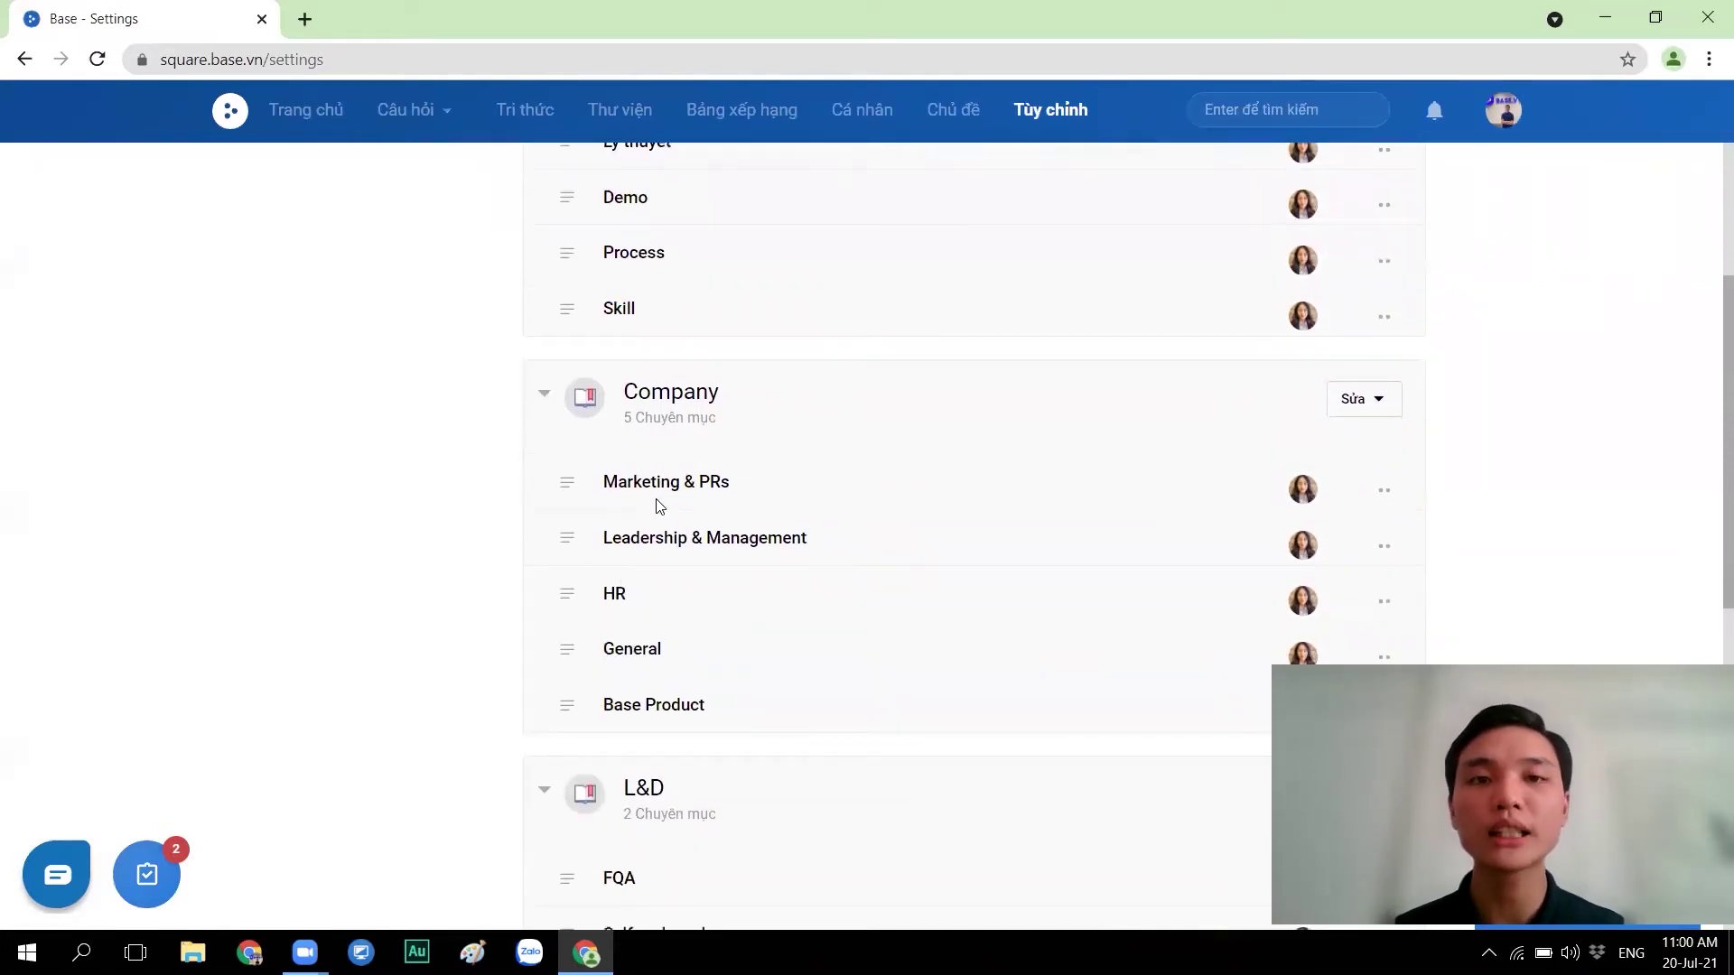
{"action": "scroll", "coordinate": [657, 505], "scroll_direction": "down", "scroll_amount": 7}
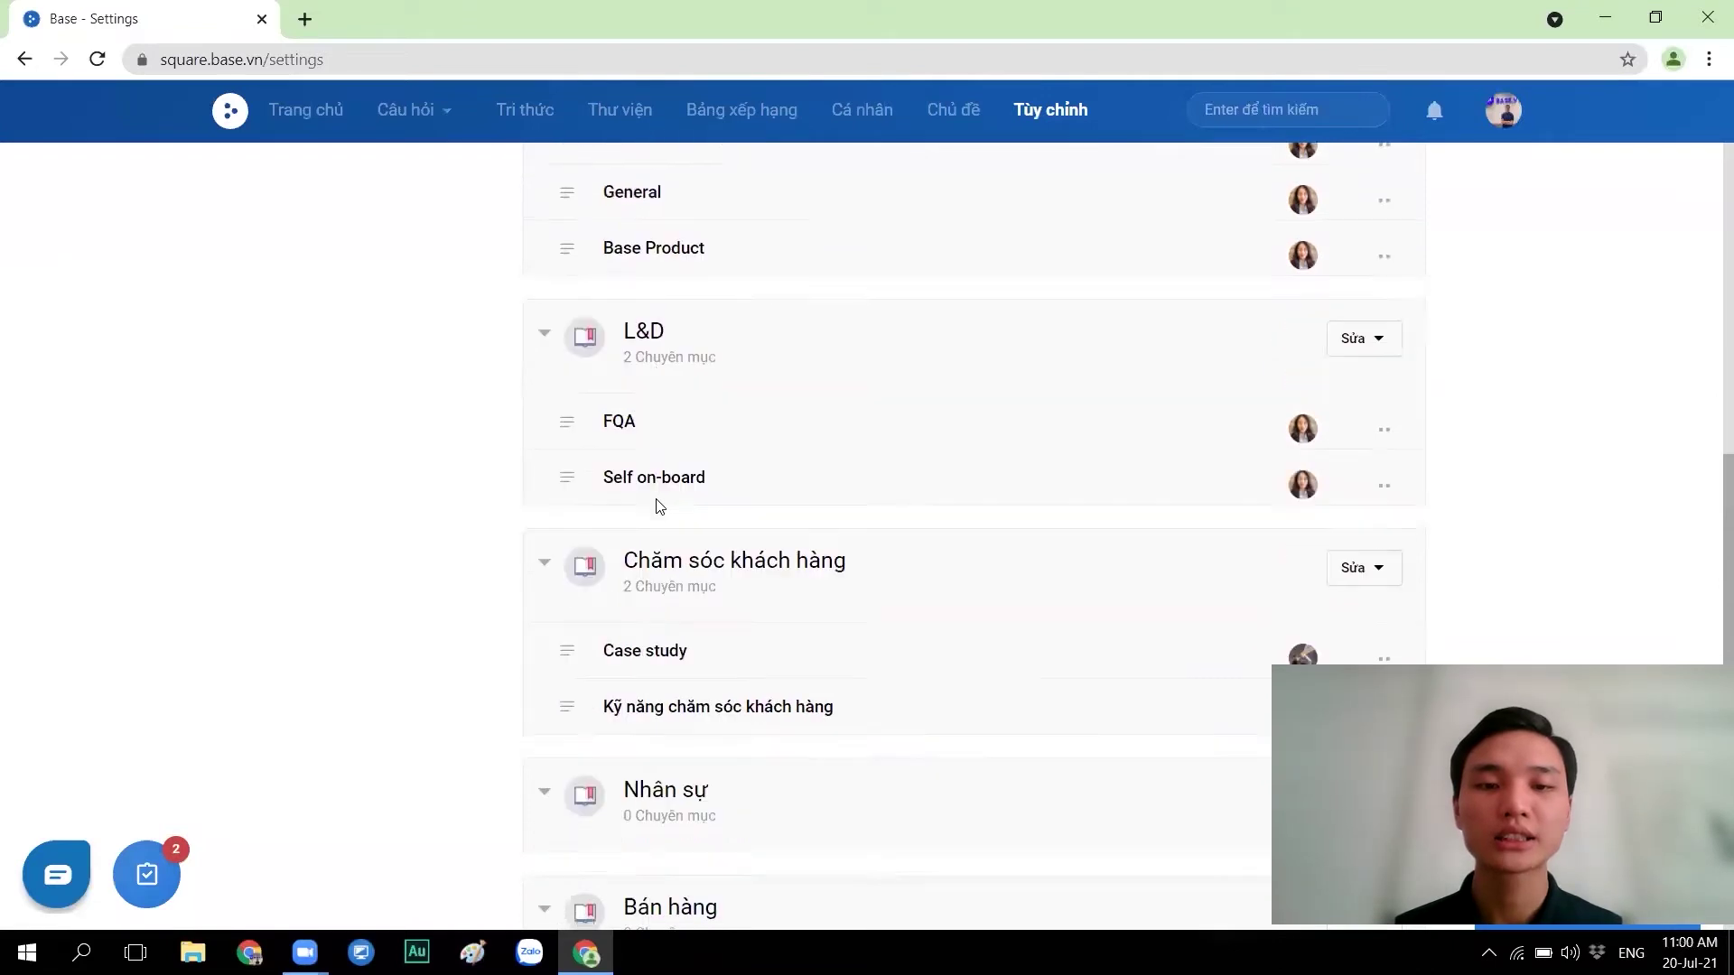
{"action": "scroll", "coordinate": [659, 506], "scroll_direction": "down", "scroll_amount": 1}
{"action": "scroll", "coordinate": [658, 506], "scroll_direction": "down", "scroll_amount": 2}
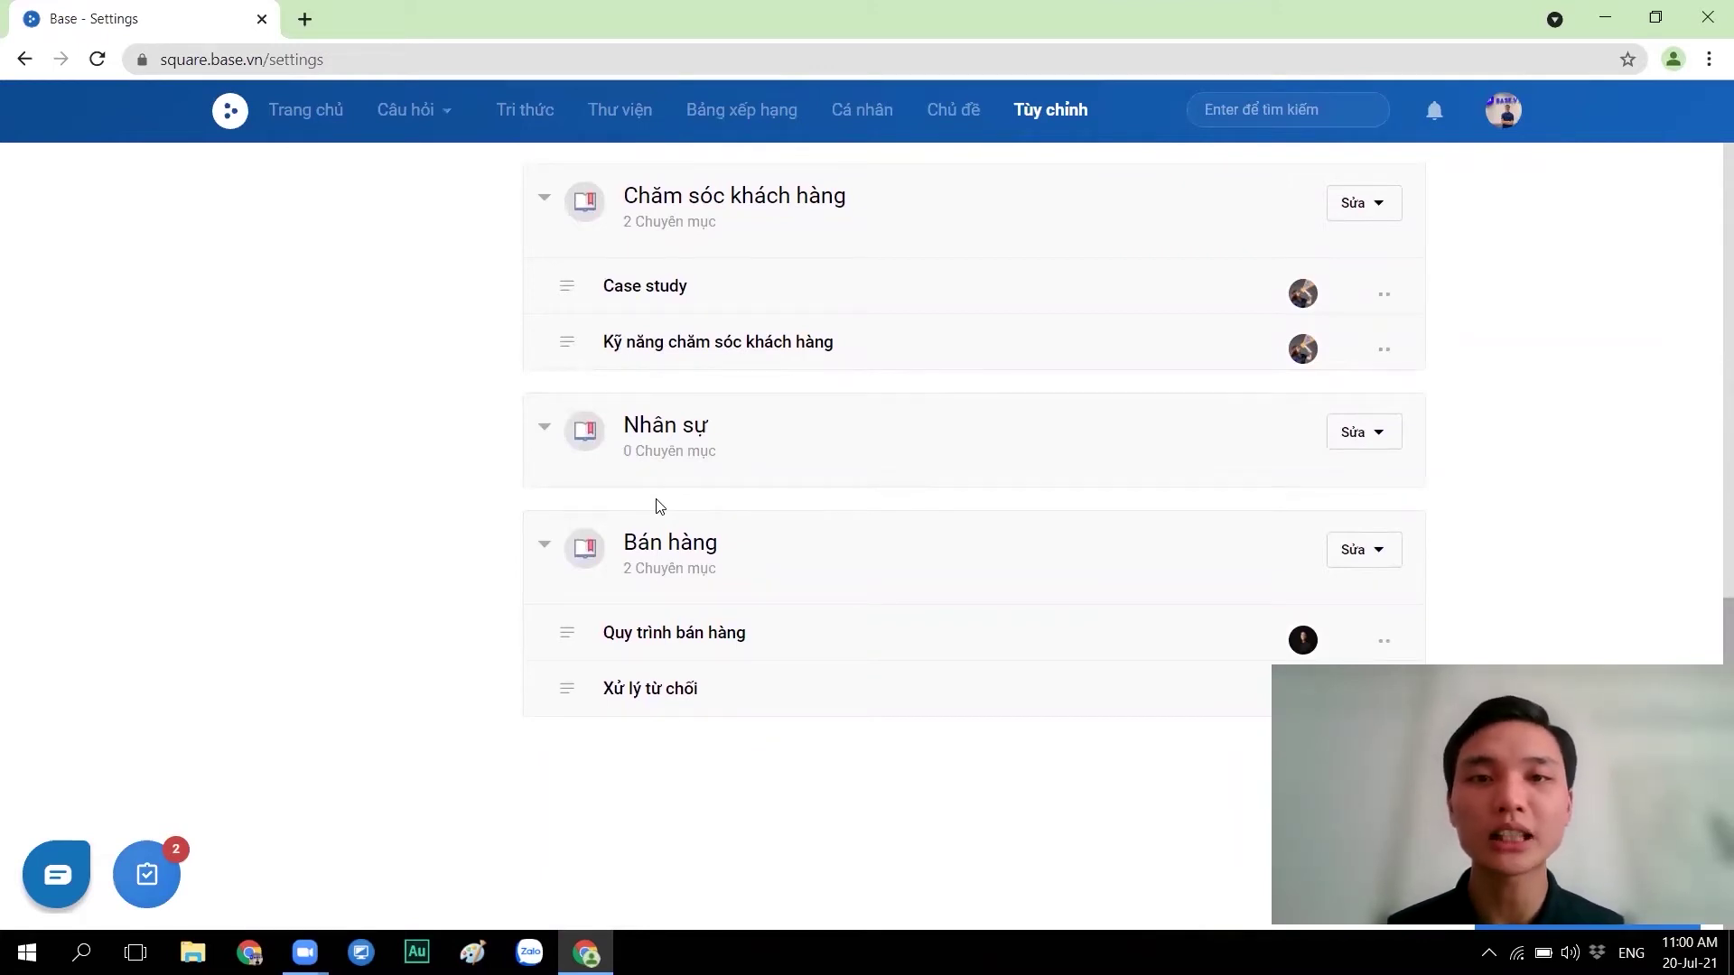
{"action": "scroll", "coordinate": [736, 436], "scroll_direction": "up", "scroll_amount": 11}
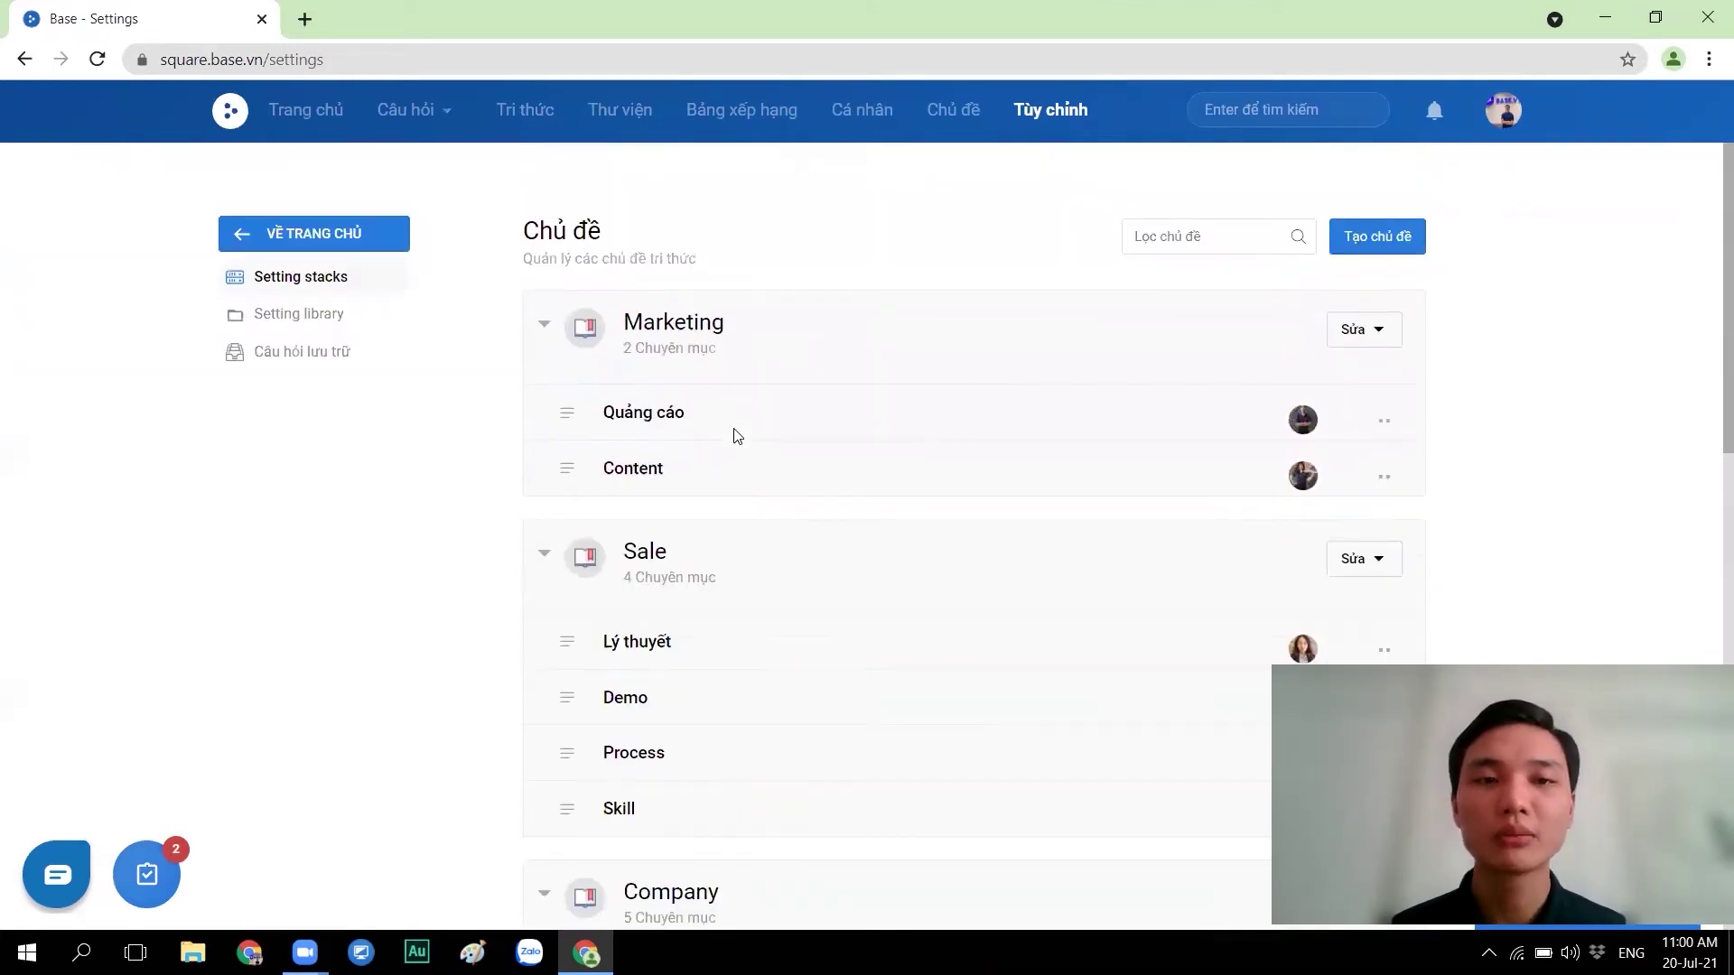
Start a new question from the home page under the Marketing topic and its Content category.
{"action": "left_click", "coordinate": [251, 168]}
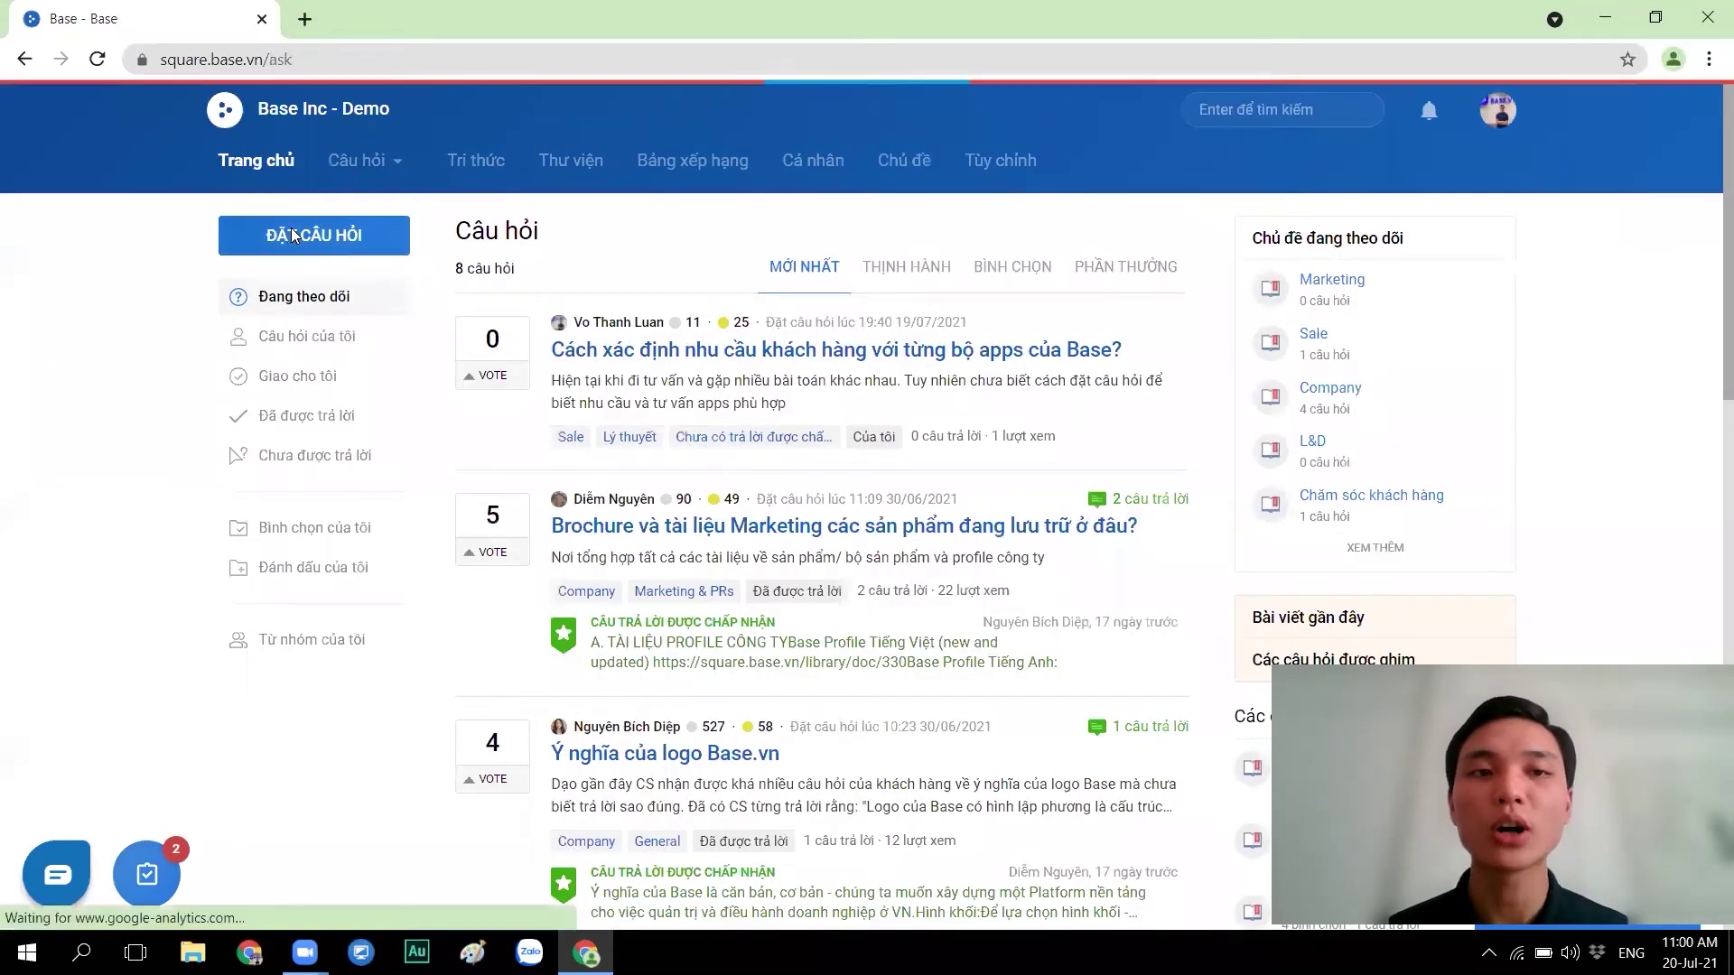
{"action": "left_click", "coordinate": [290, 228]}
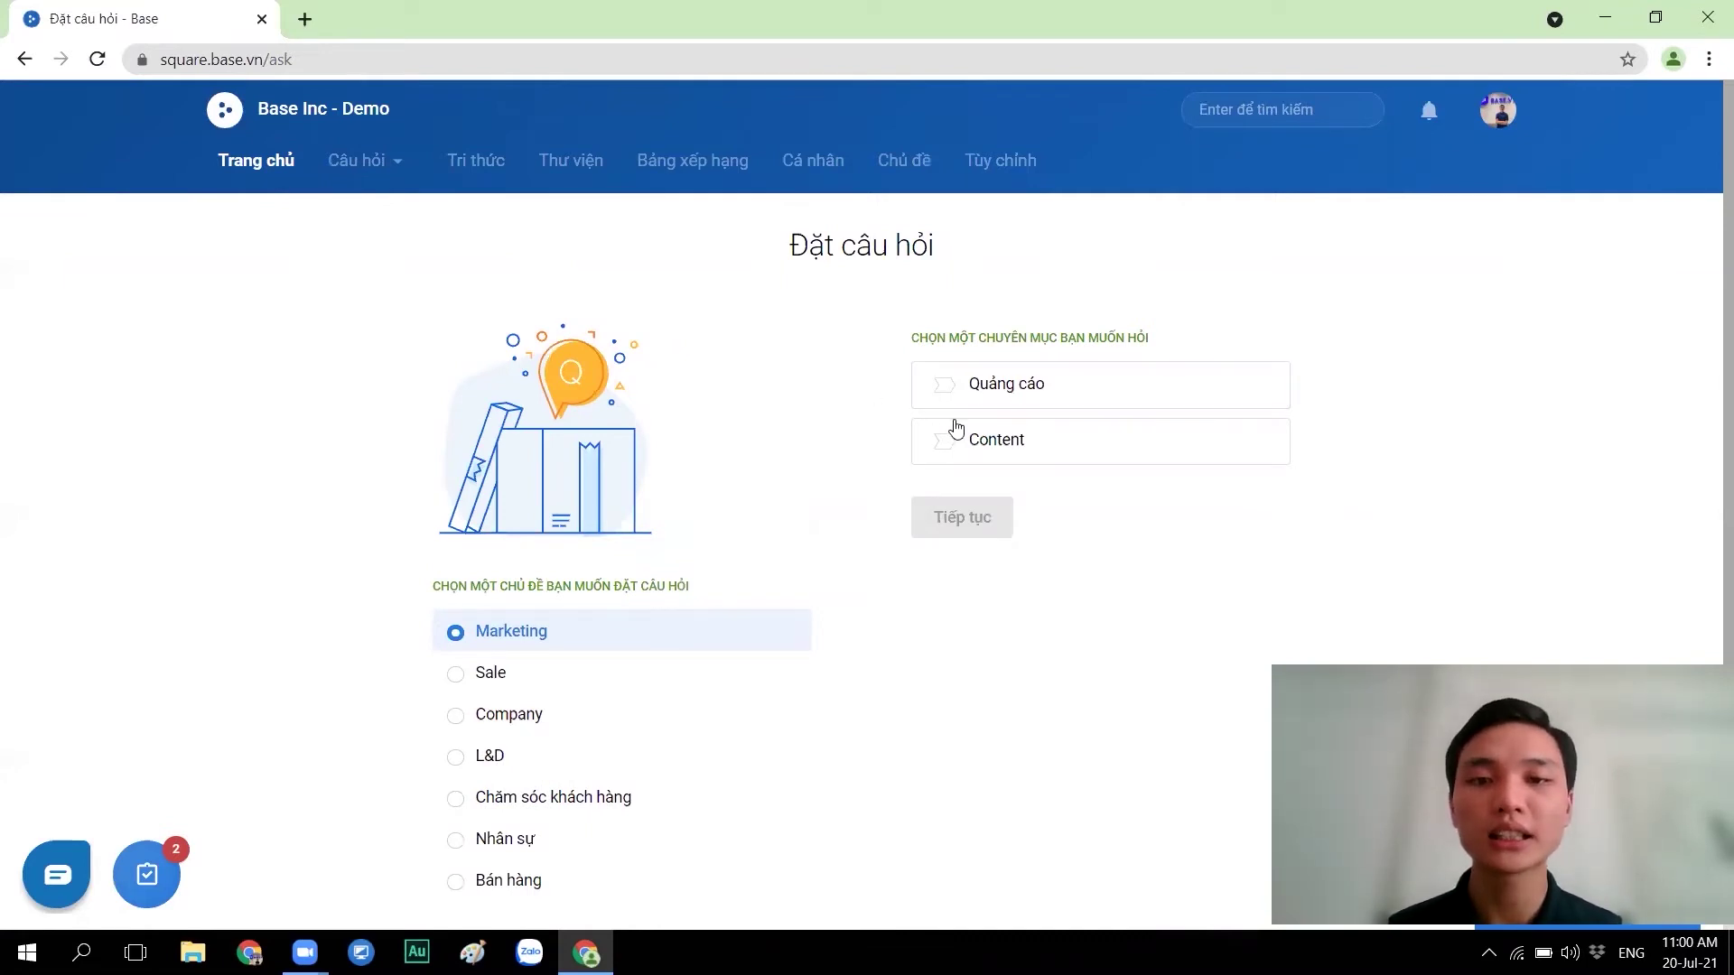
{"action": "left_click", "coordinate": [1002, 443]}
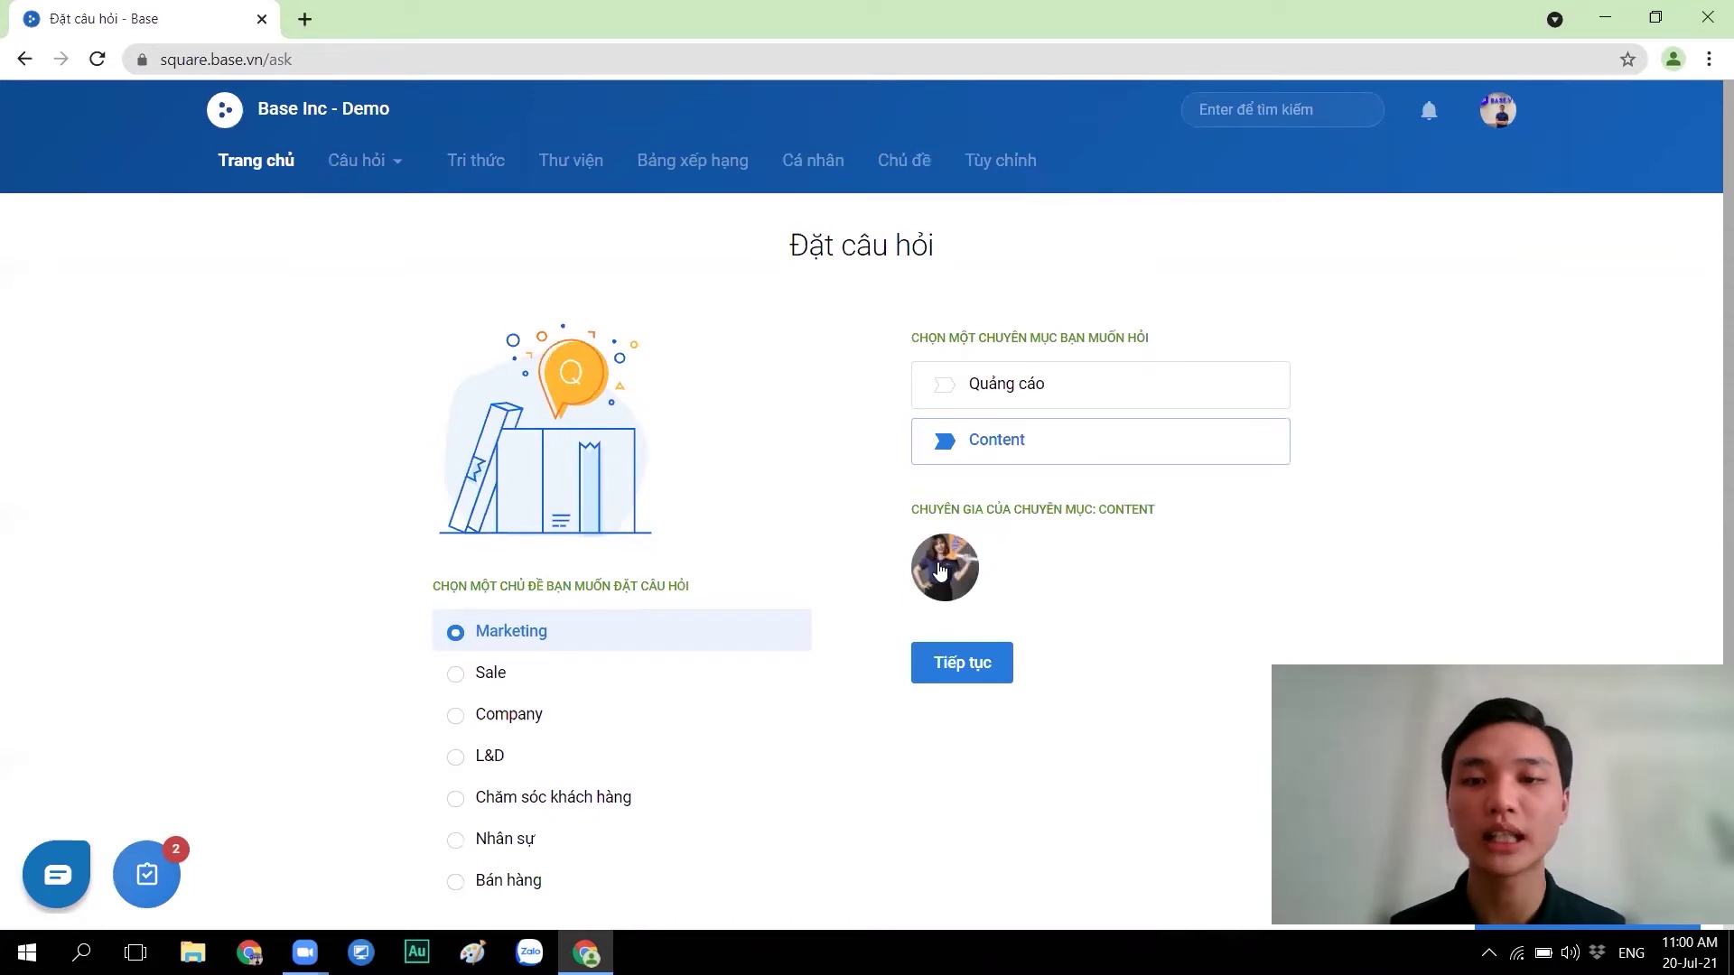
{"action": "left_click", "coordinate": [960, 668]}
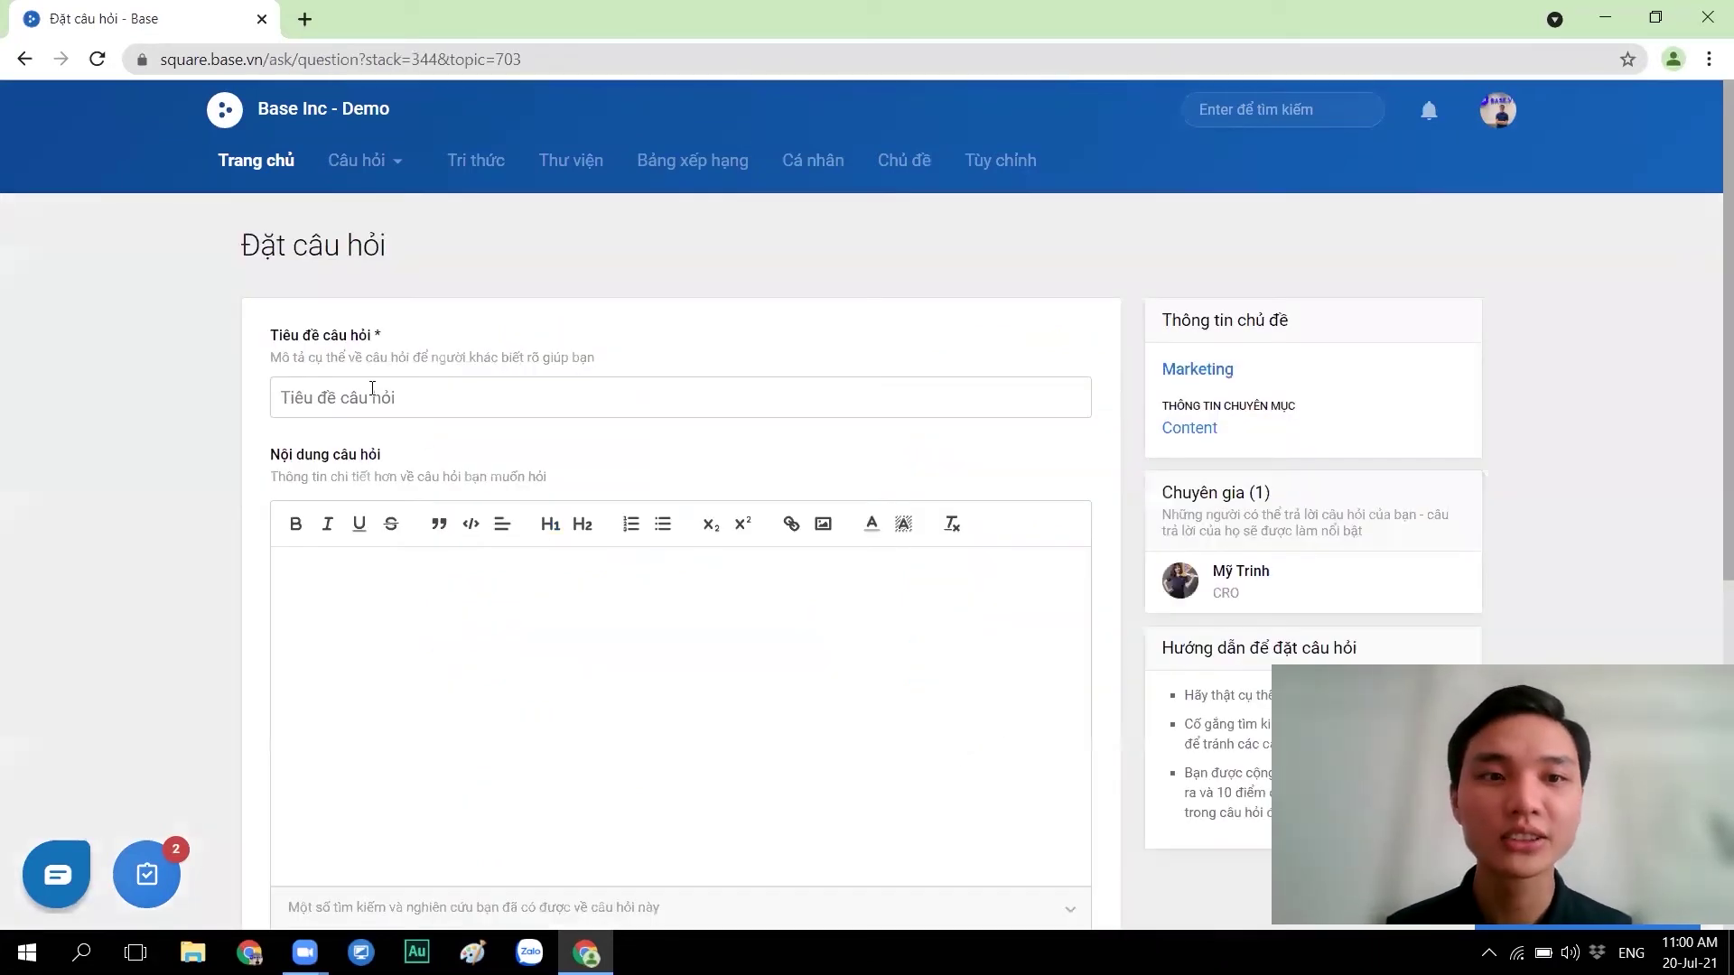
Title the question "Cách viết bài chuẩn SEO".
{"action": "left_click", "coordinate": [372, 390]}
{"action": "type", "text": "Các"}
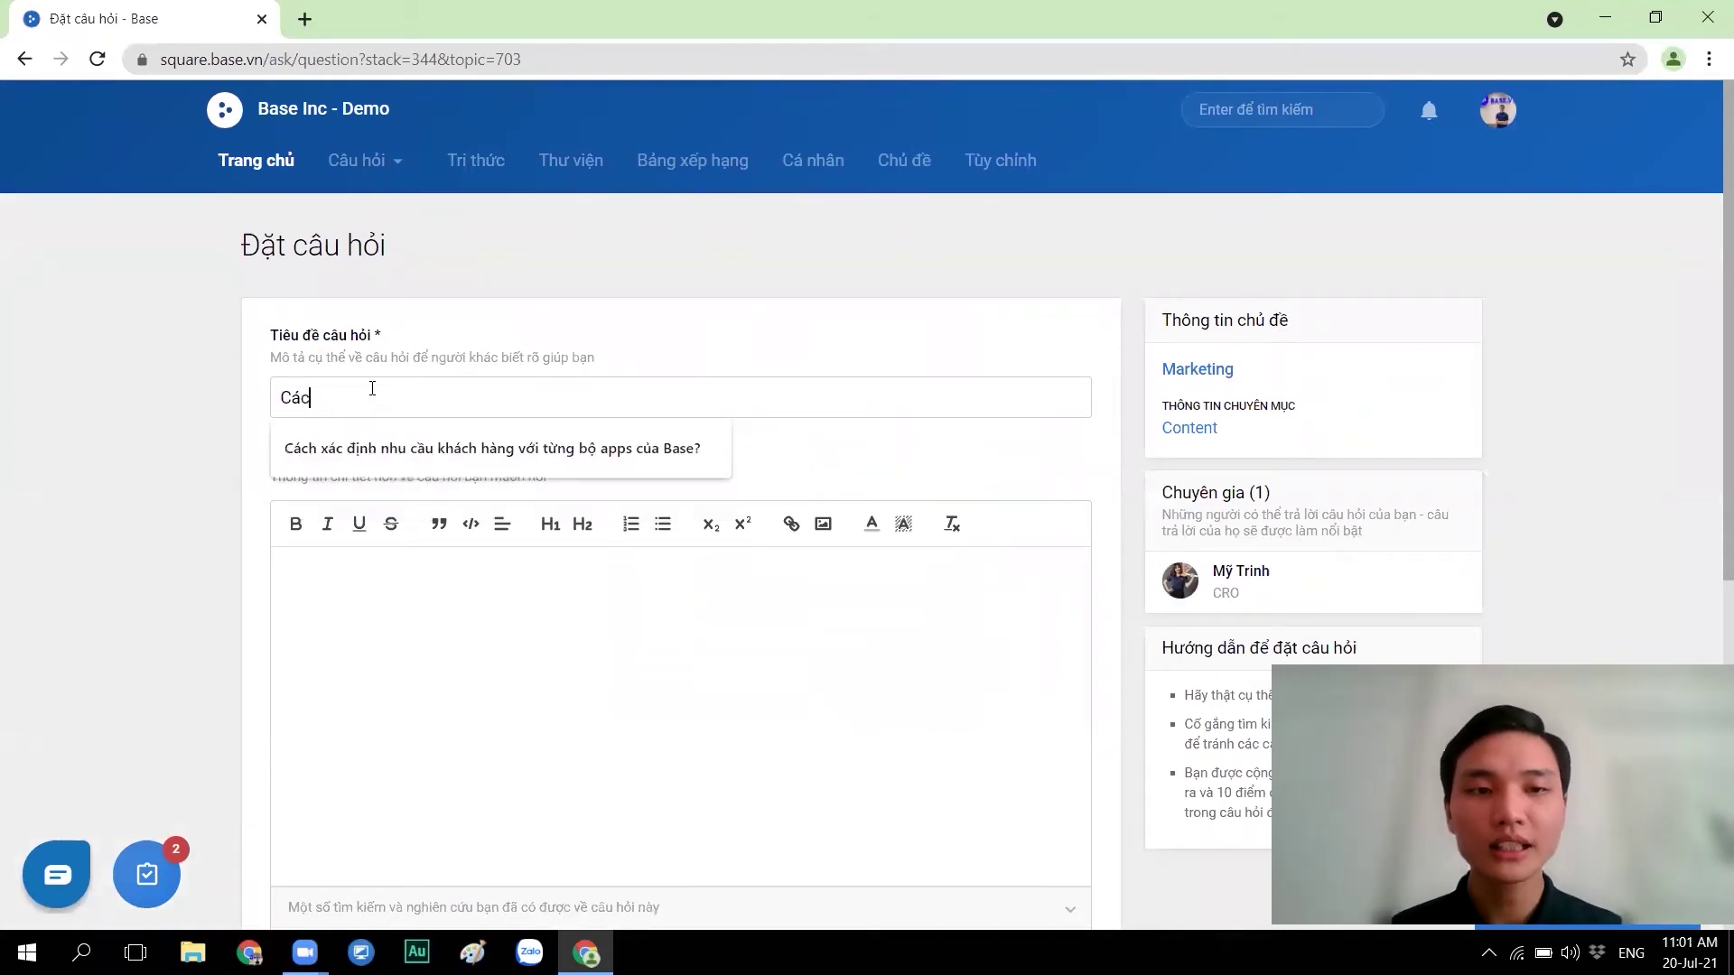
{"action": "type", "text": "h viết bài chuẩn S"}
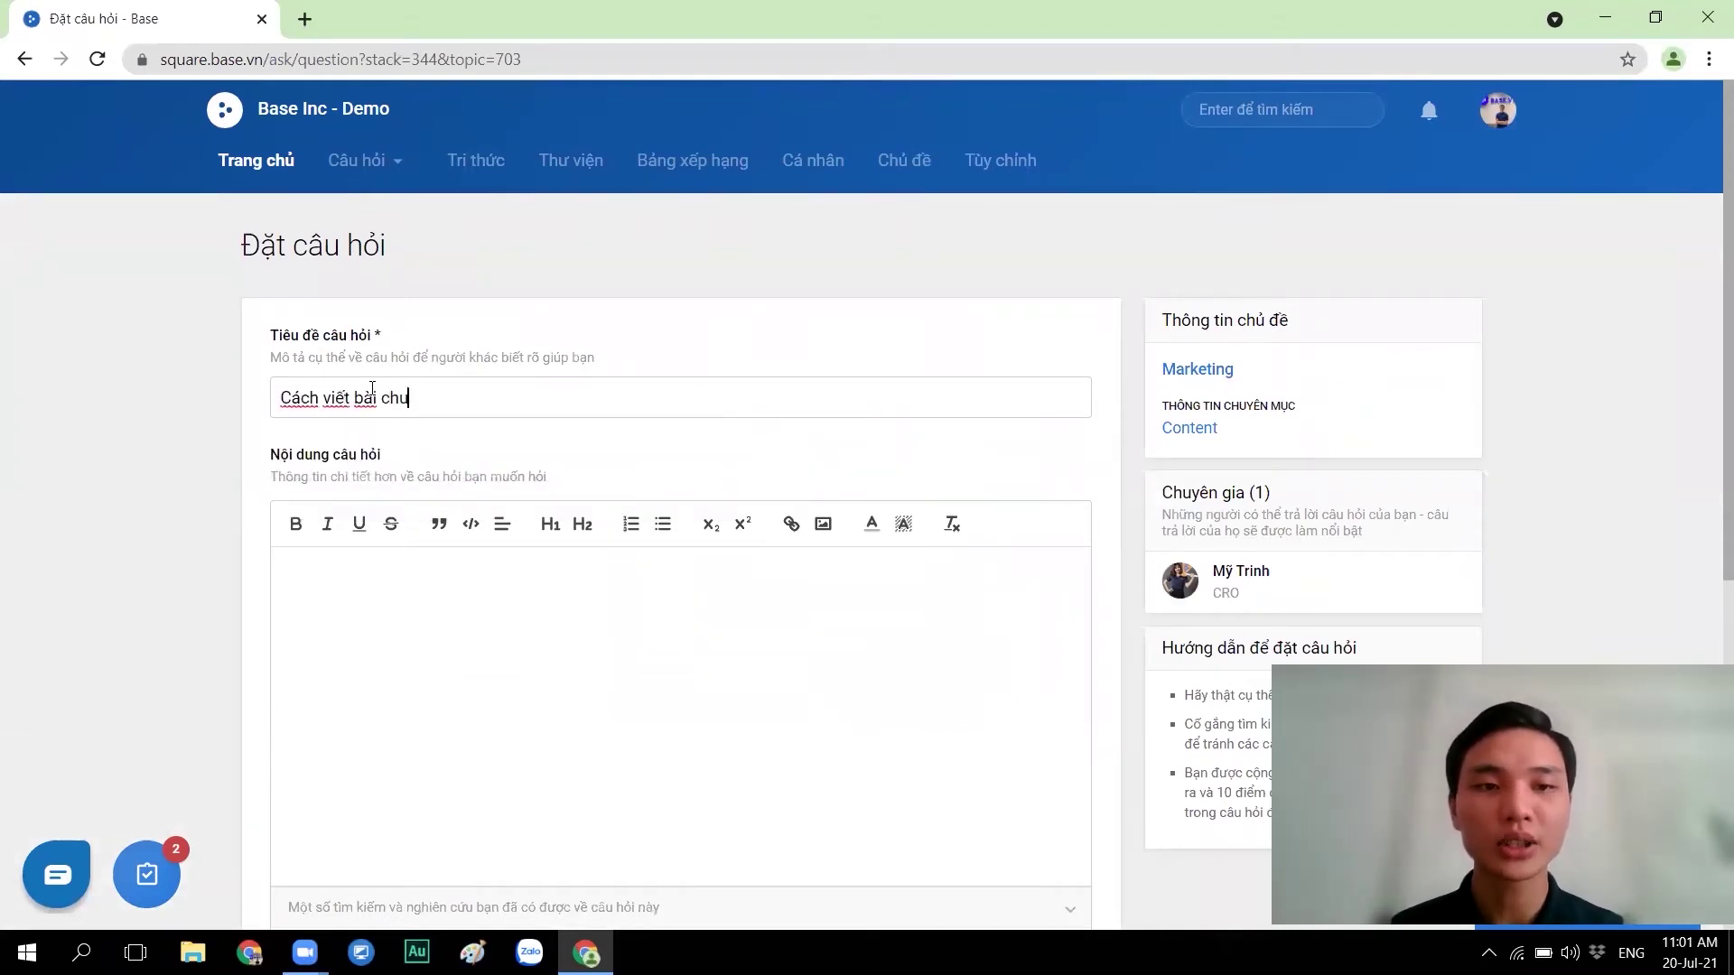
{"action": "type", "text": "EO"}
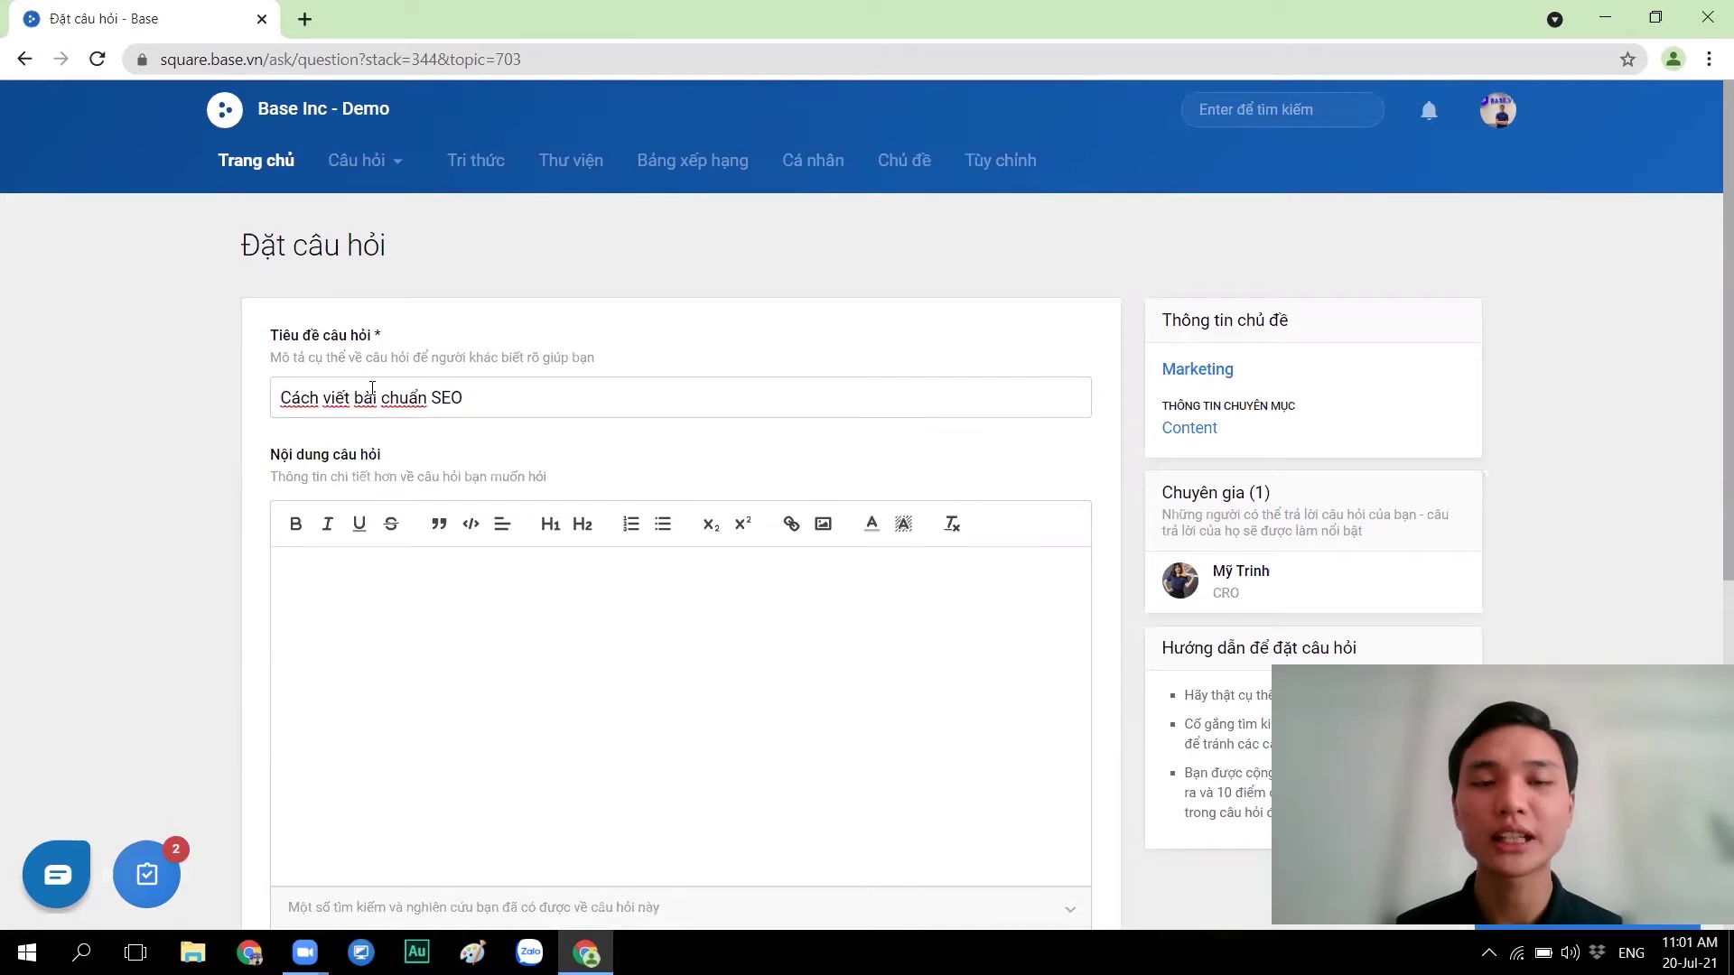
Write in Vietnamese in the question body that many websites now require SEO-standard articles, and ask the expert to share writing experience.
{"action": "left_click", "coordinate": [430, 607]}
{"action": "type", "text": "TH"}
{"action": "type", "text": "IE"}
{"action": "key", "text": "ctrl+a"}
{"action": "type", "text": "Hiện tại nhiều web yêu cầu"}
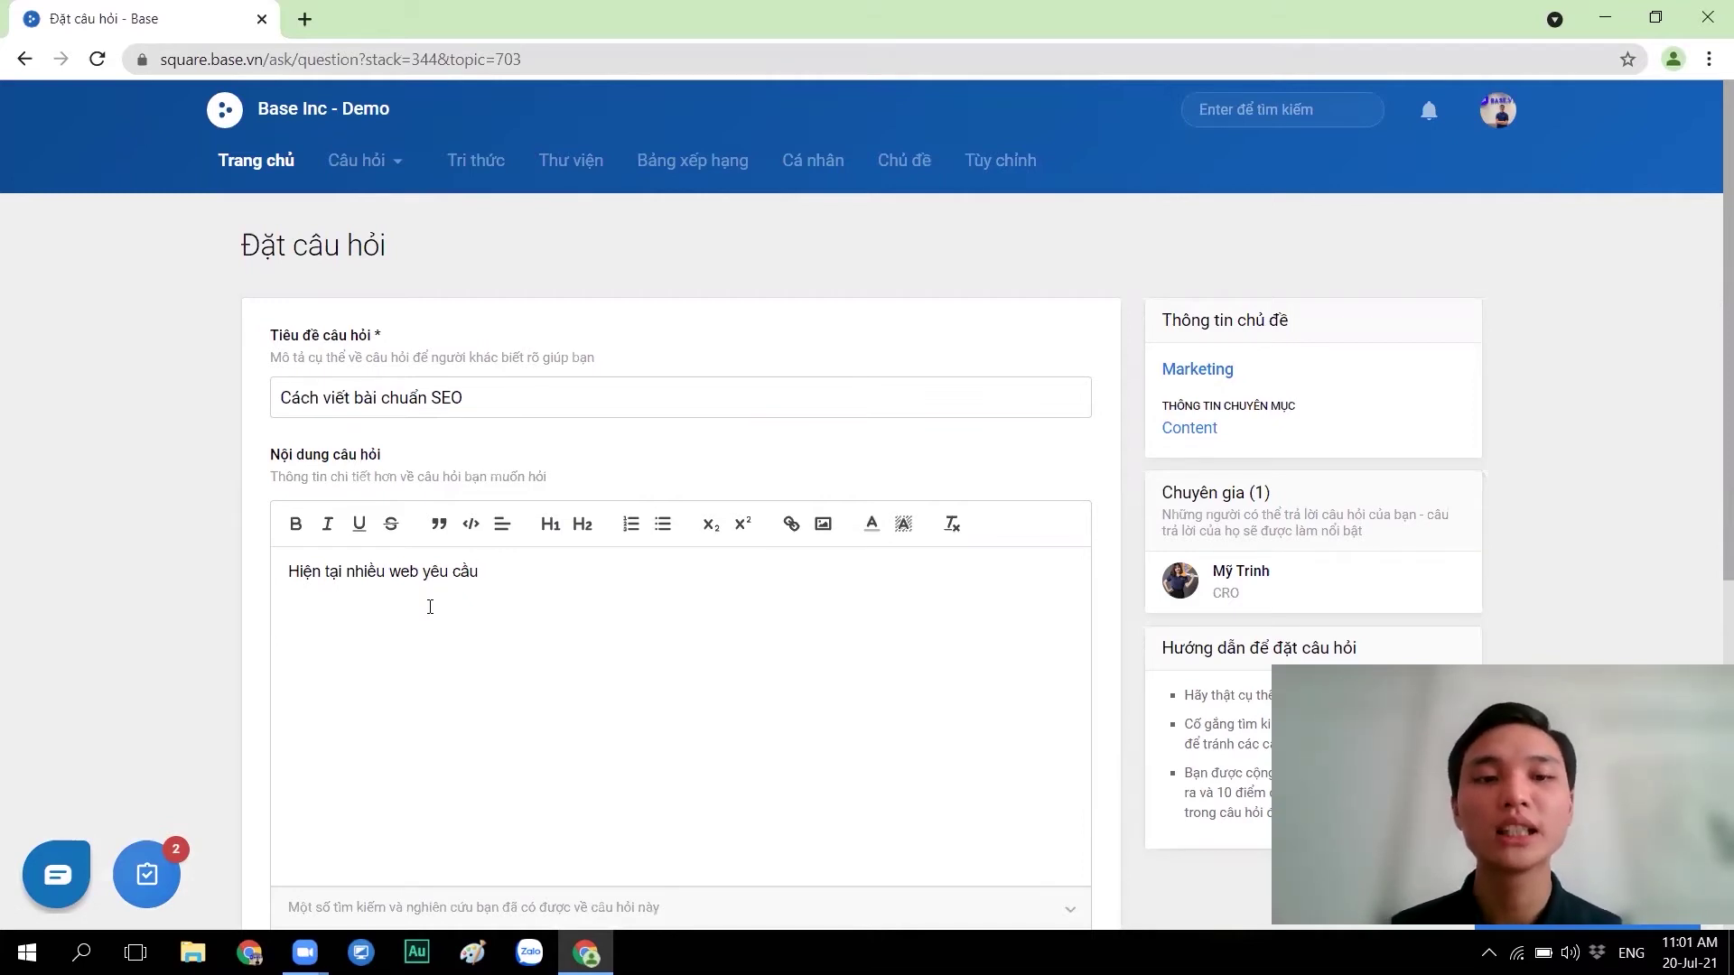
{"action": "type", "text": "bài viết phải chuẩn "}
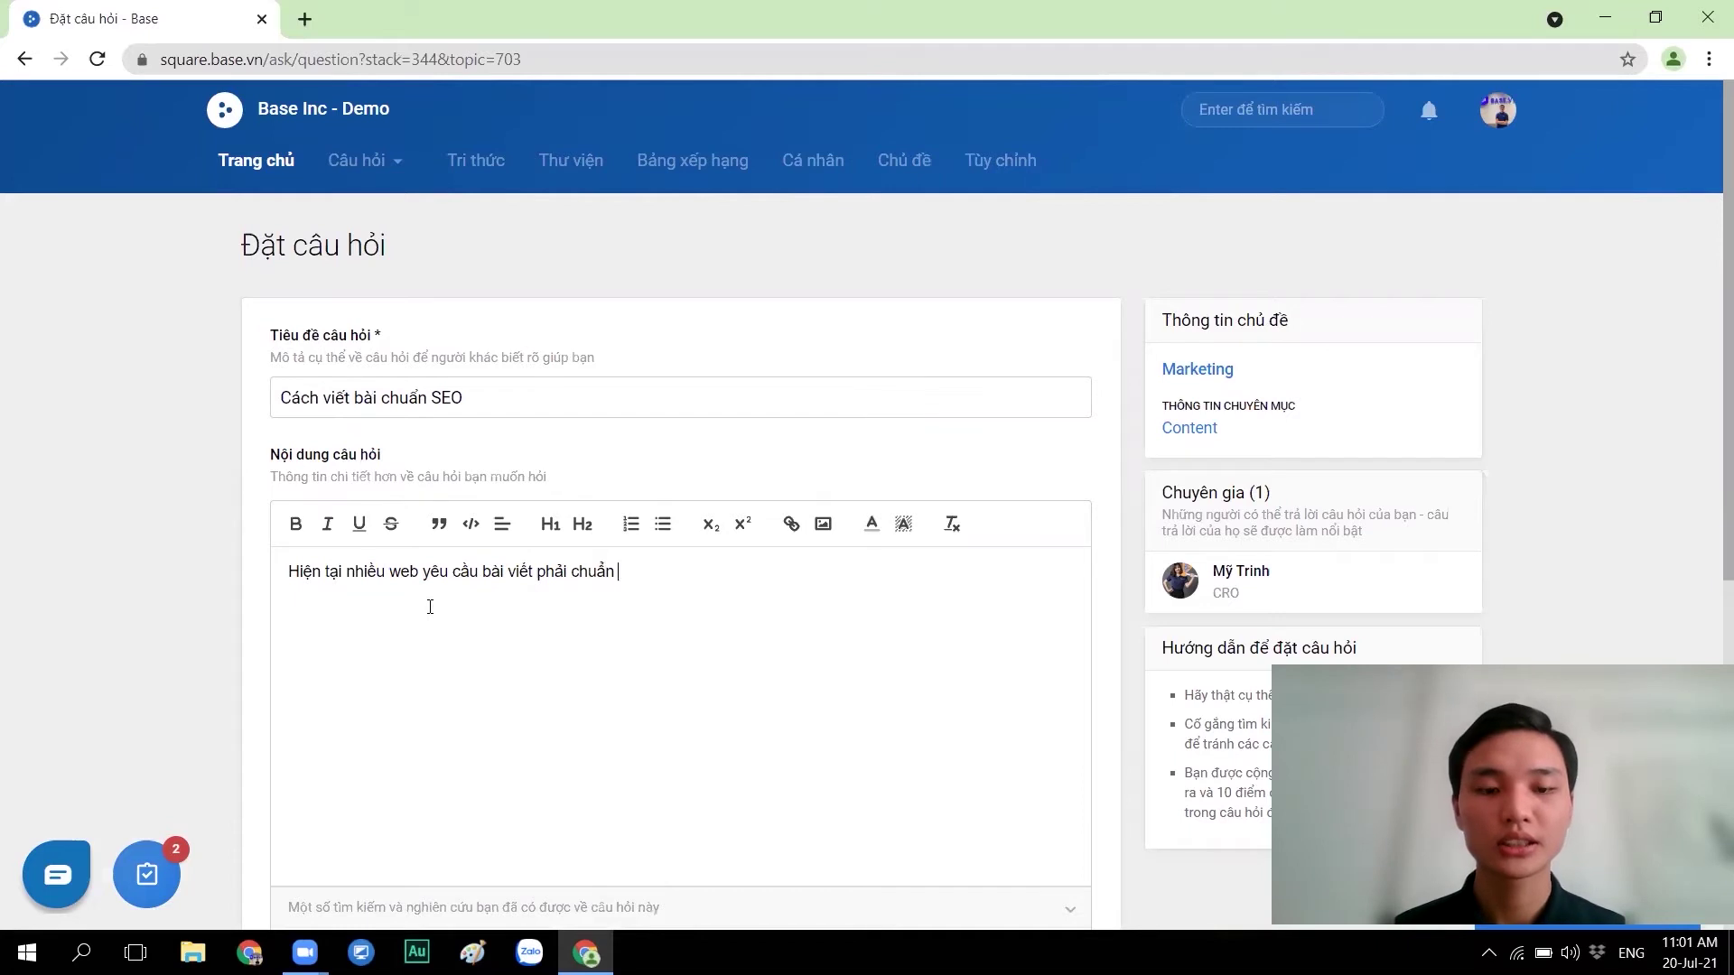
{"action": "type", "text": "SEO. Nhờ chị Trinh chia s"}
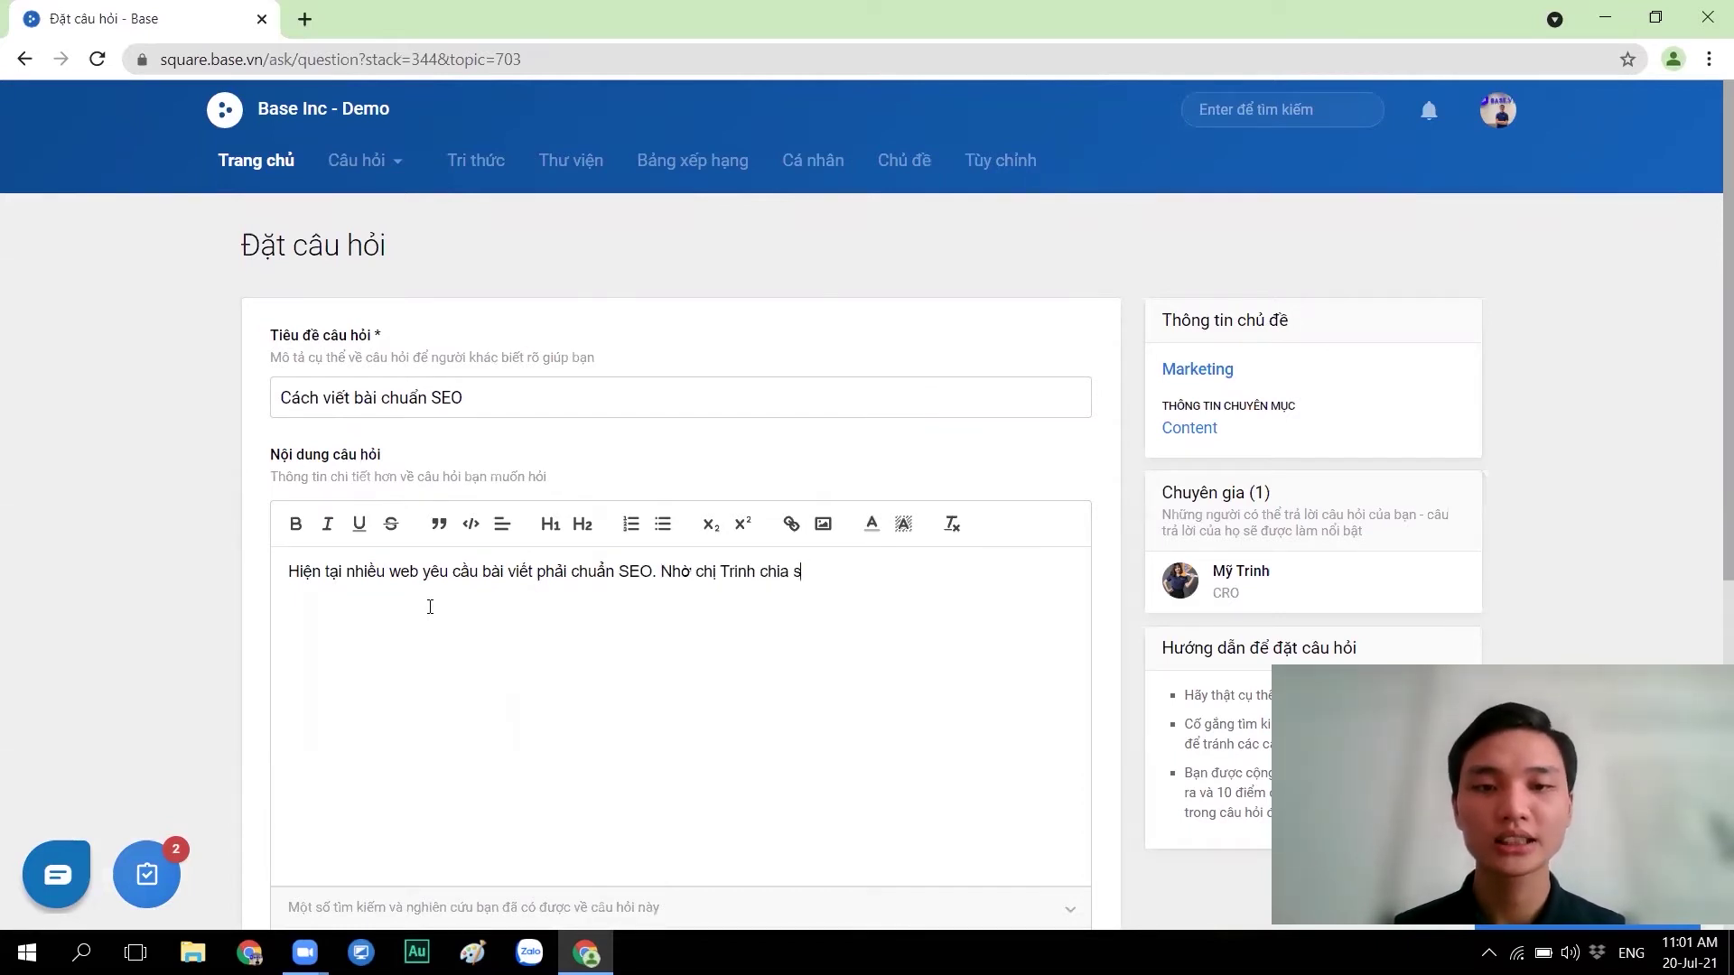
{"action": "type", "text": "ẻ thêm kinh nghiệm viết bài nhé ạ?"}
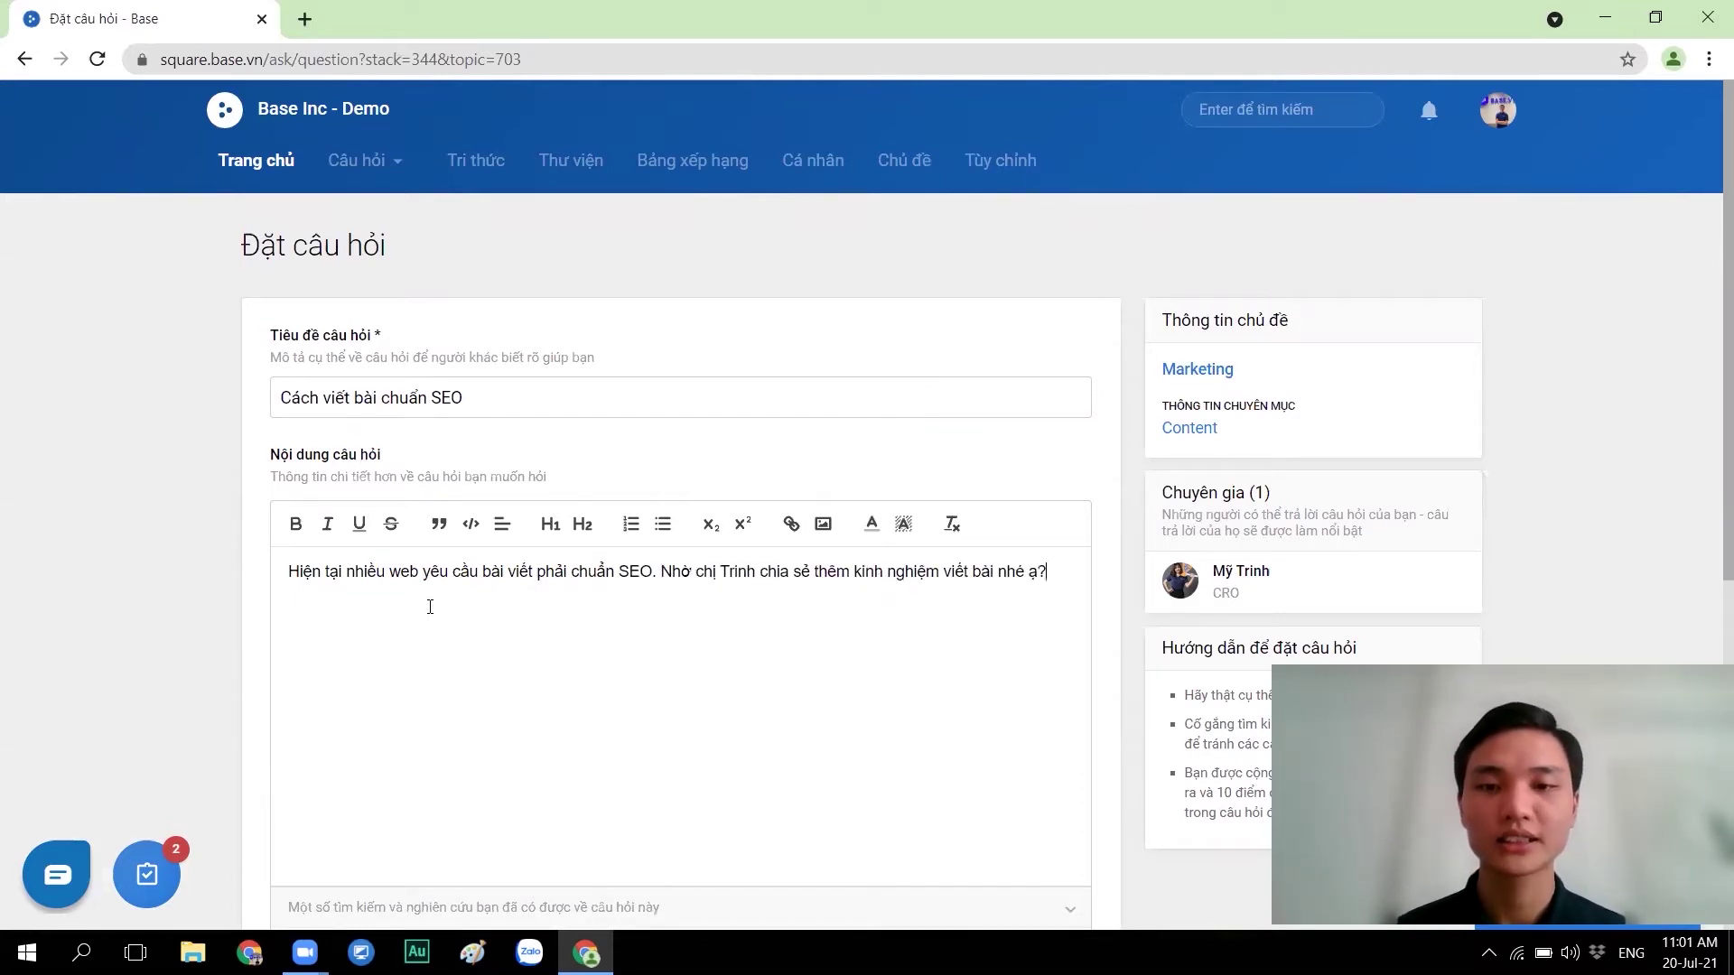
Submit the question with the expert request left enabled and no reward added.
{"action": "scroll", "coordinate": [321, 637], "scroll_direction": "down", "scroll_amount": 2}
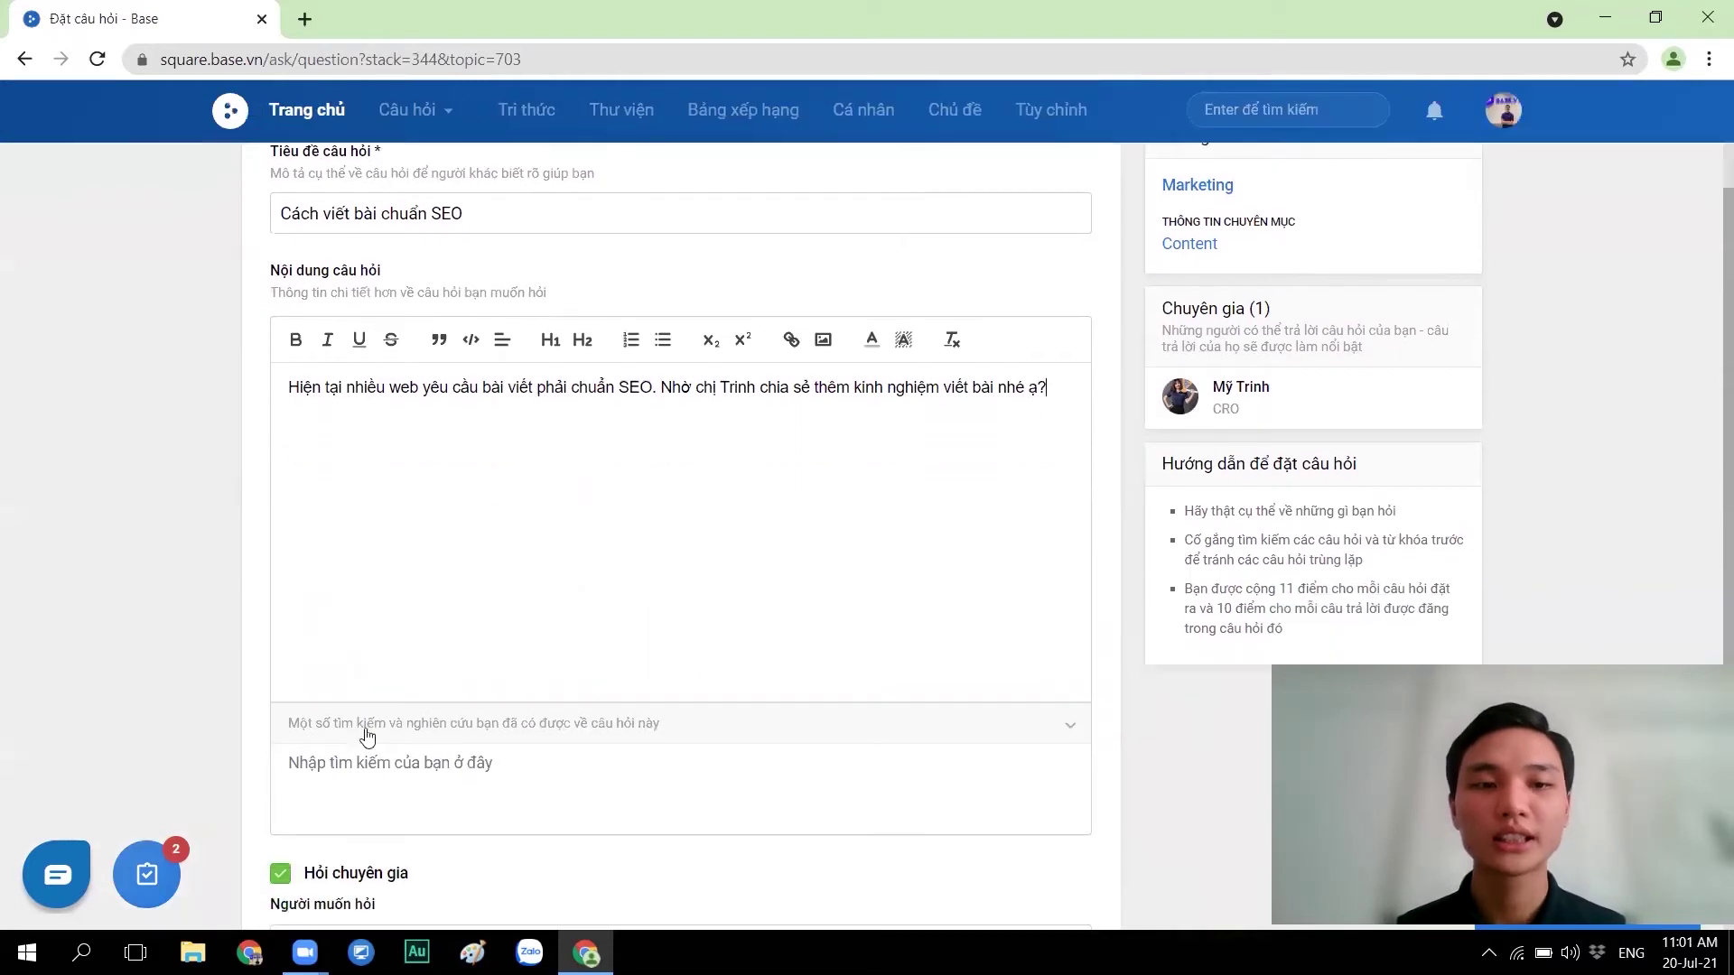
{"action": "scroll", "coordinate": [368, 741], "scroll_direction": "down", "scroll_amount": 4}
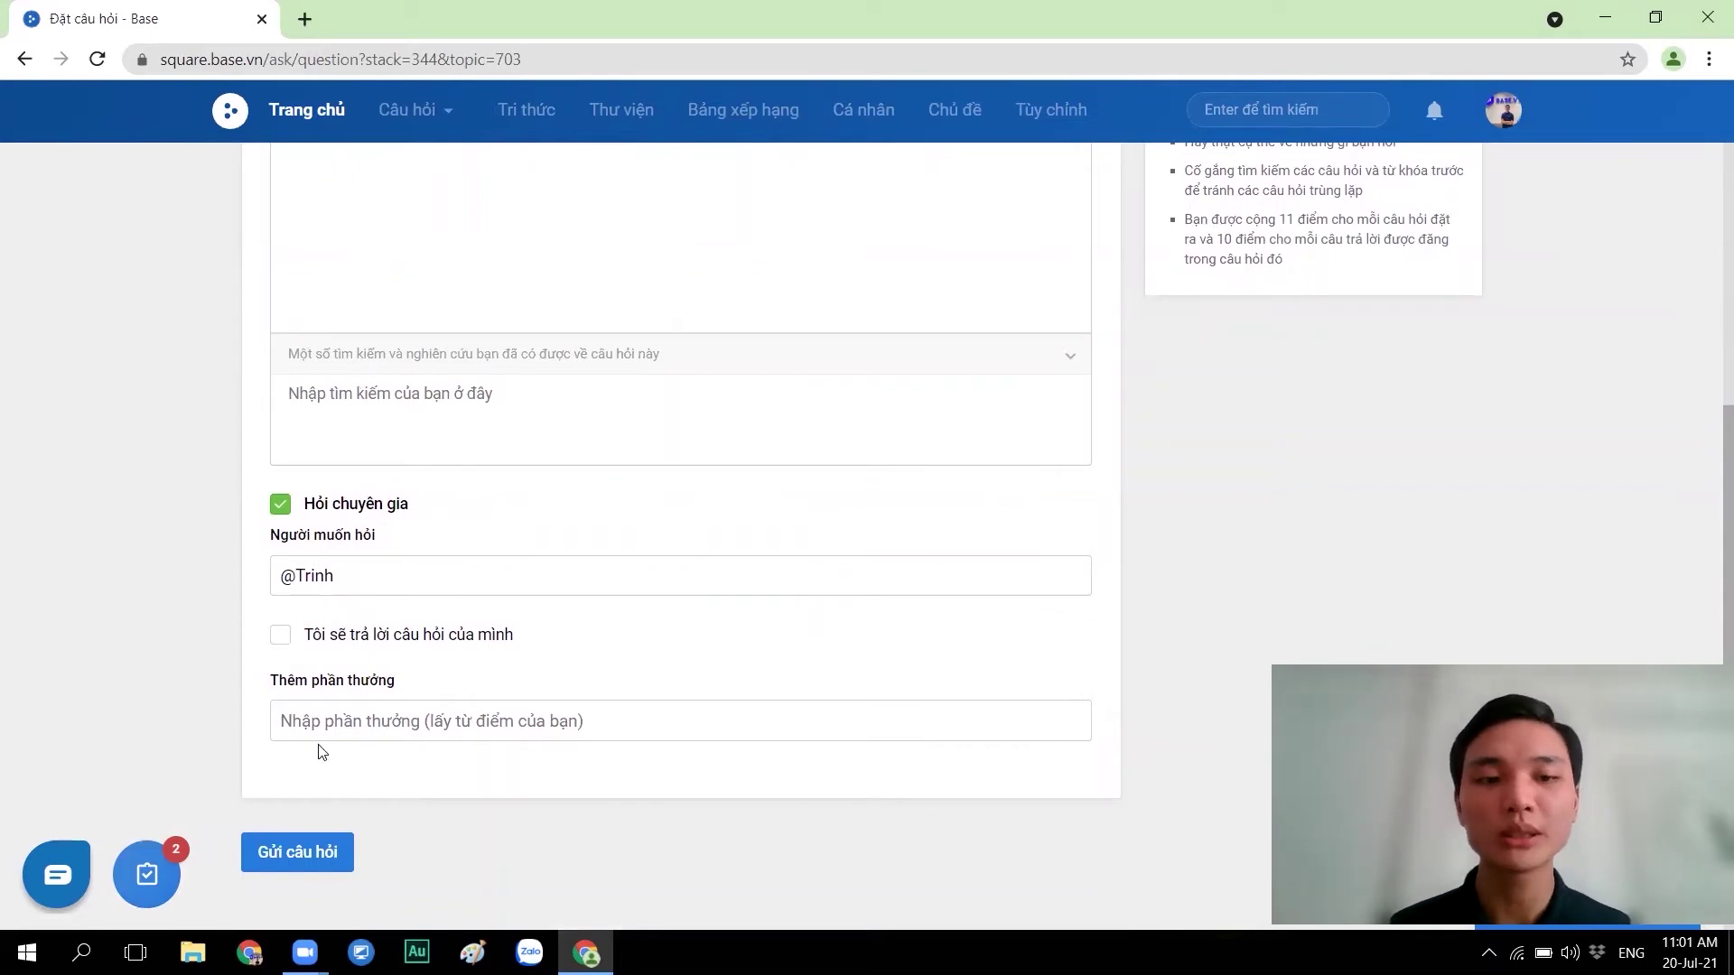
{"action": "left_click", "coordinate": [318, 848]}
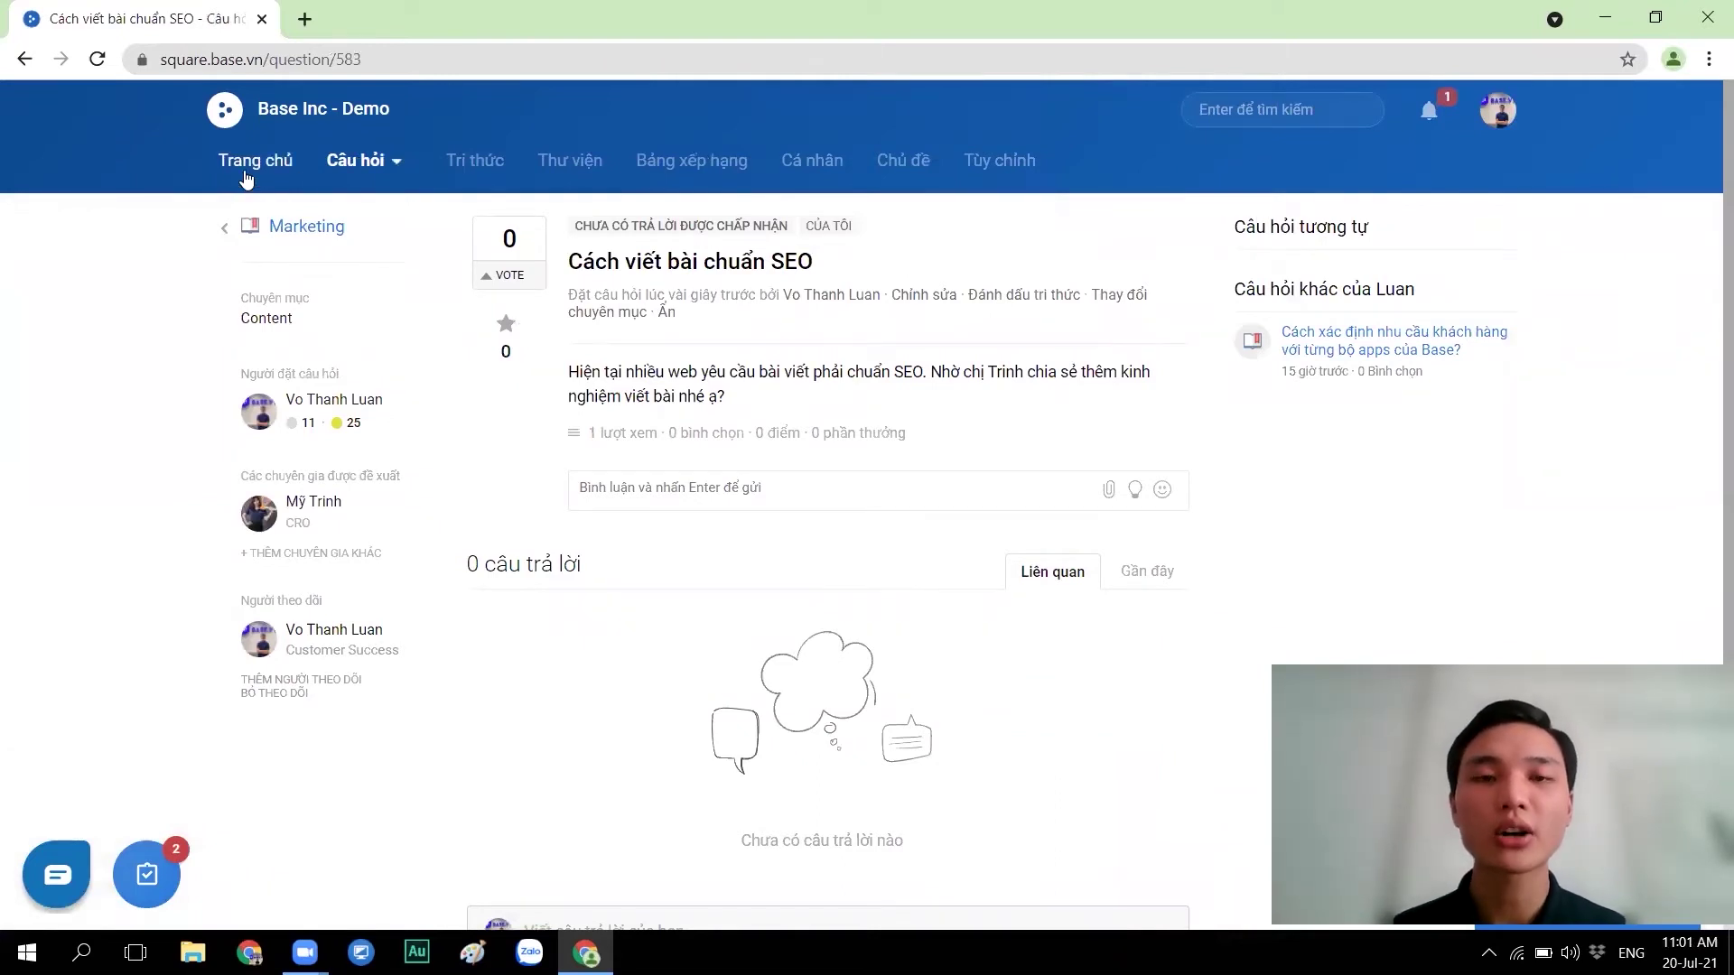
Reopen the "Cách viết bài chuẩn SEO" question from the home feed and post the comment "Cụ thể hơn đi em?".
{"action": "left_click", "coordinate": [271, 161]}
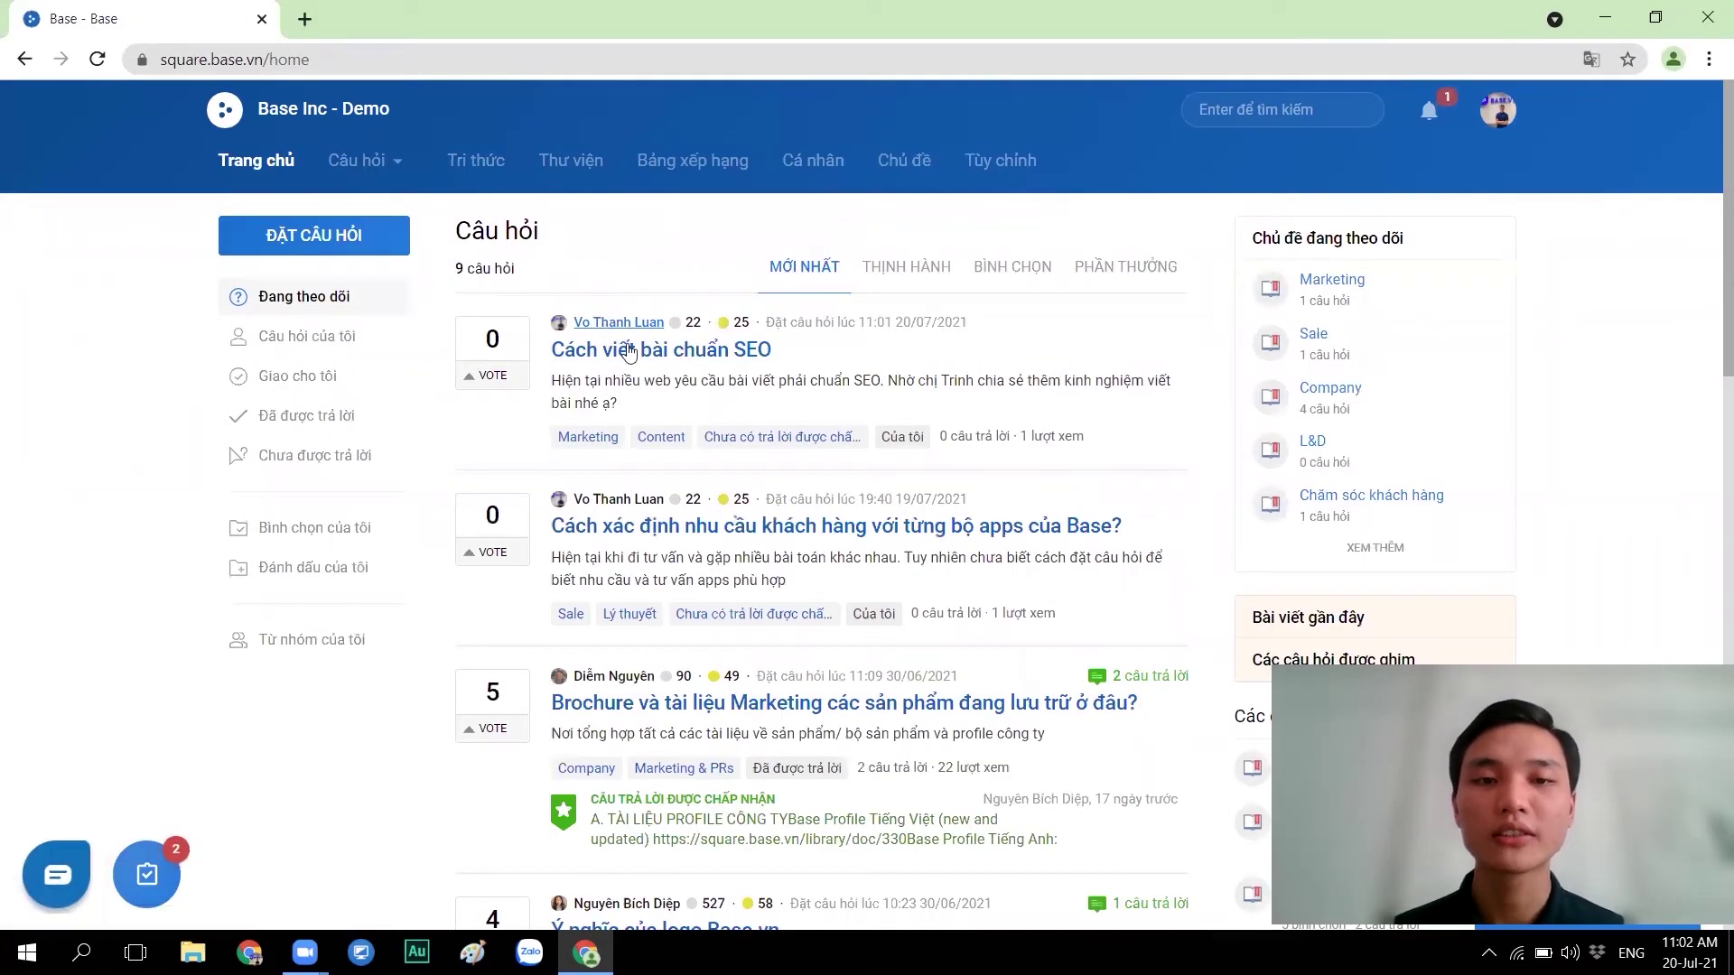
{"action": "left_click", "coordinate": [582, 445]}
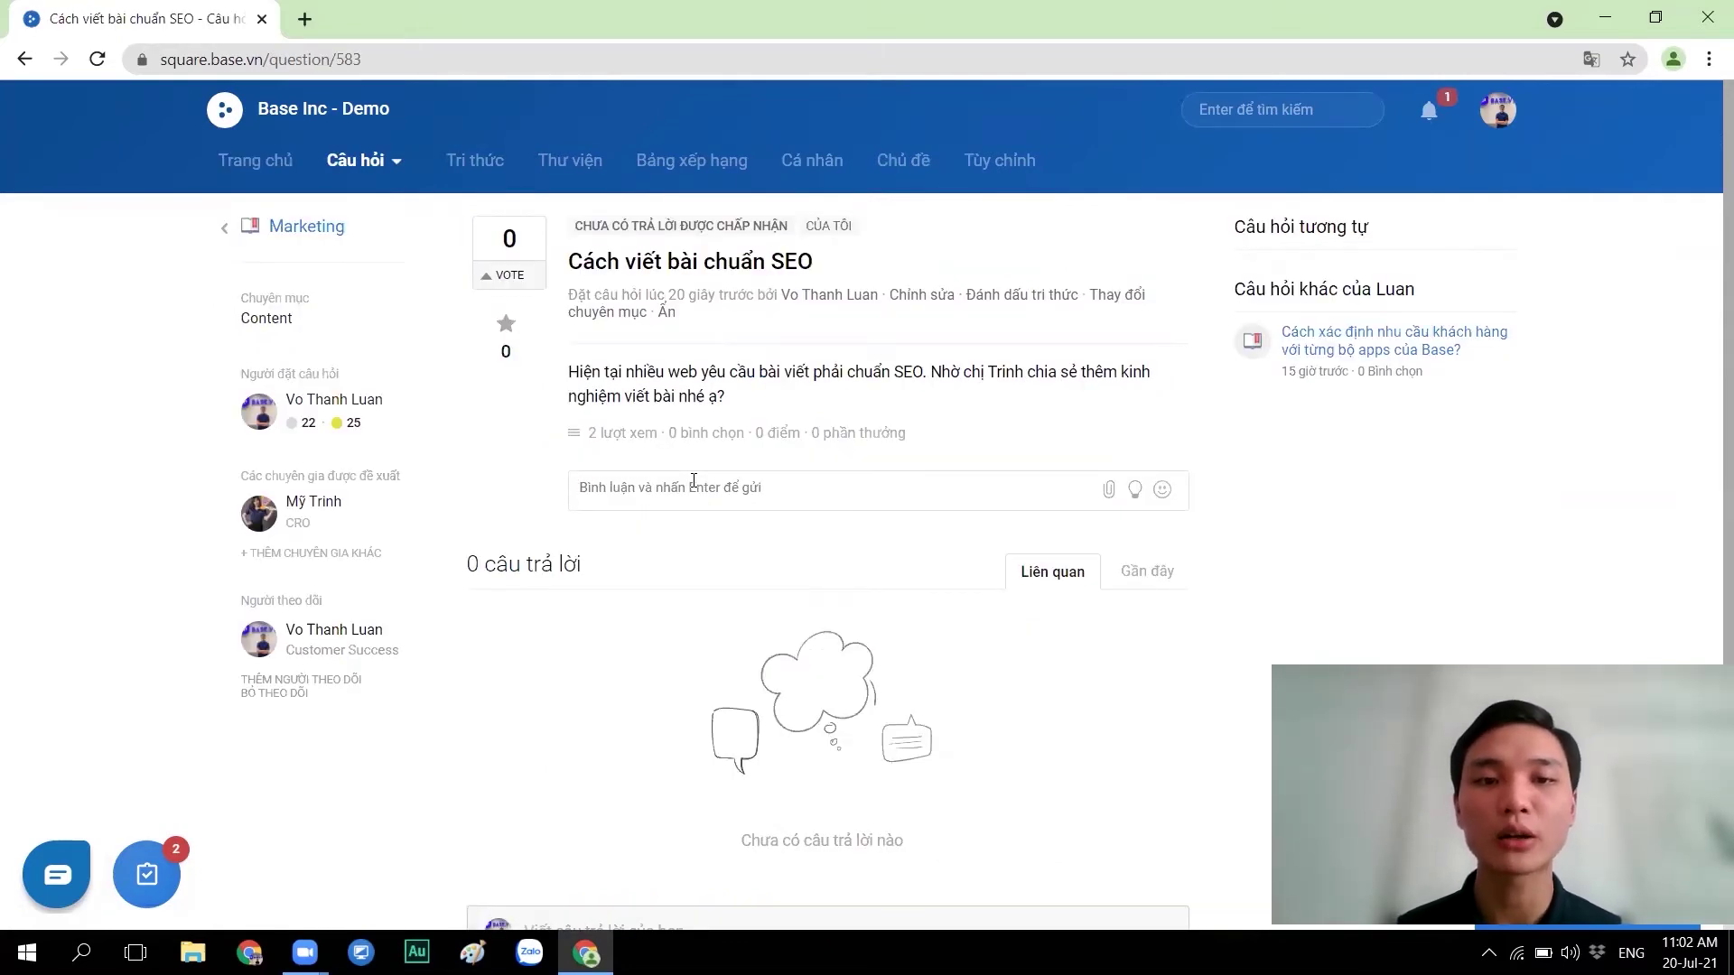
{"action": "type", "text": "Cụ thể hơn đi em>"}
{"action": "key", "text": "BackSpace"}
{"action": "type", "text": "?"}
{"action": "key", "text": "Return"}
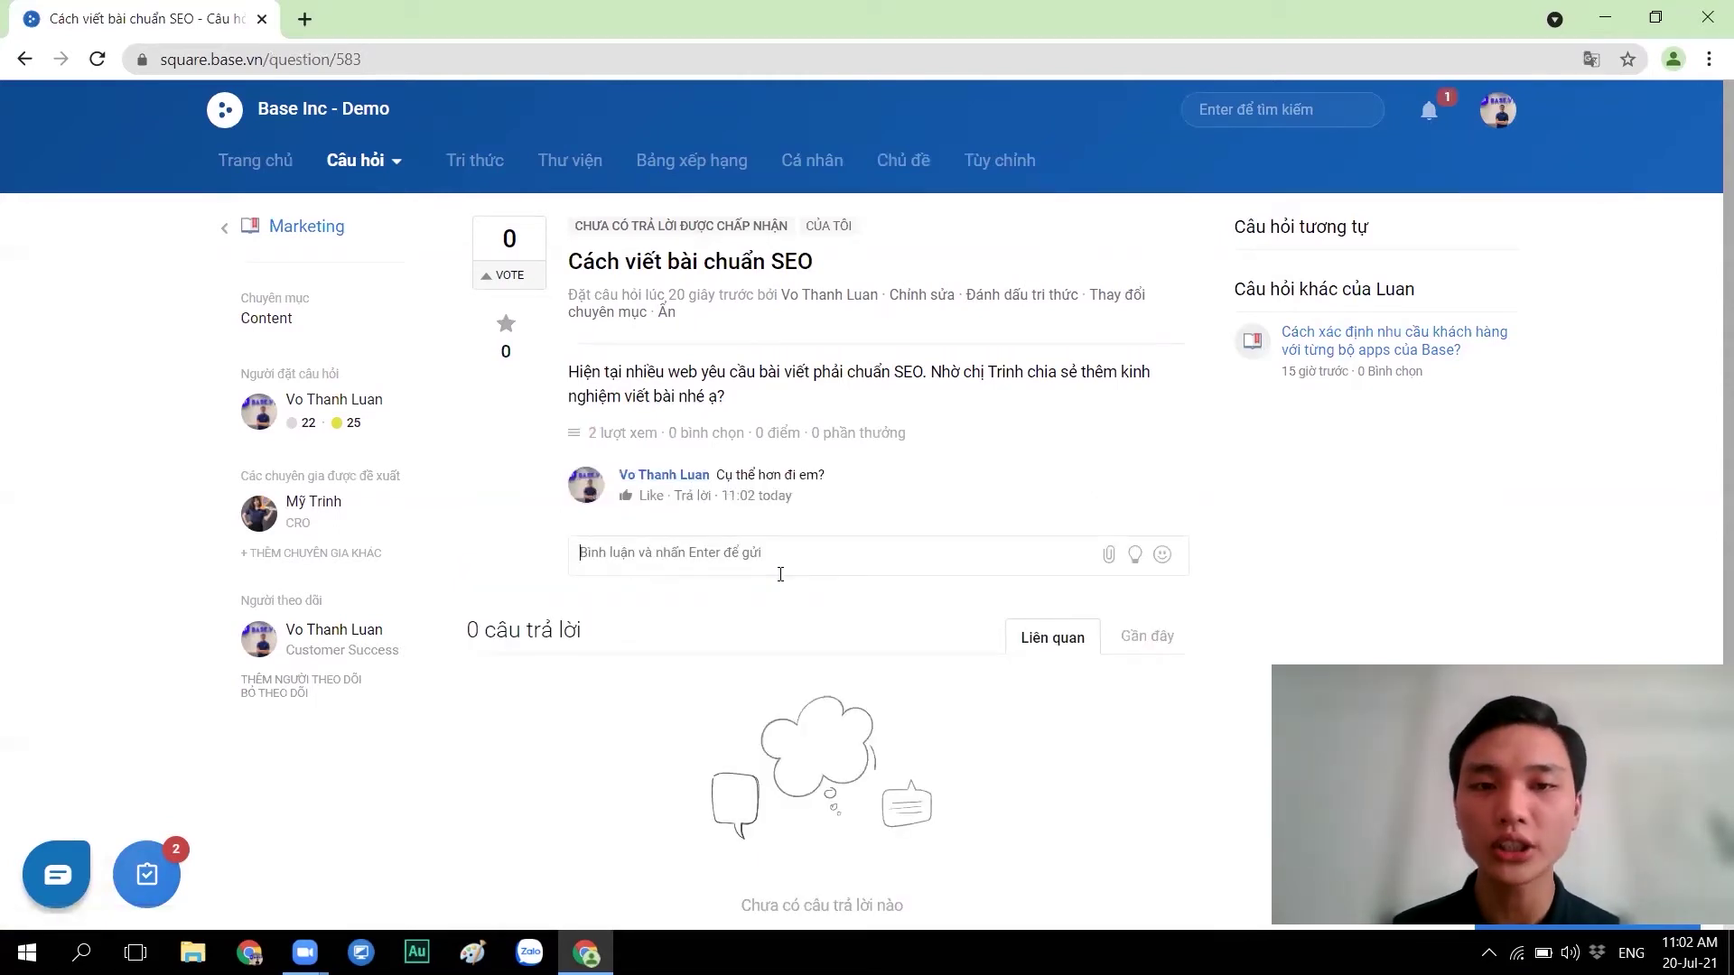
Post an answer to the question with the text "Để hiểu hơn.....".
{"action": "scroll", "coordinate": [807, 725], "scroll_direction": "down", "scroll_amount": 1}
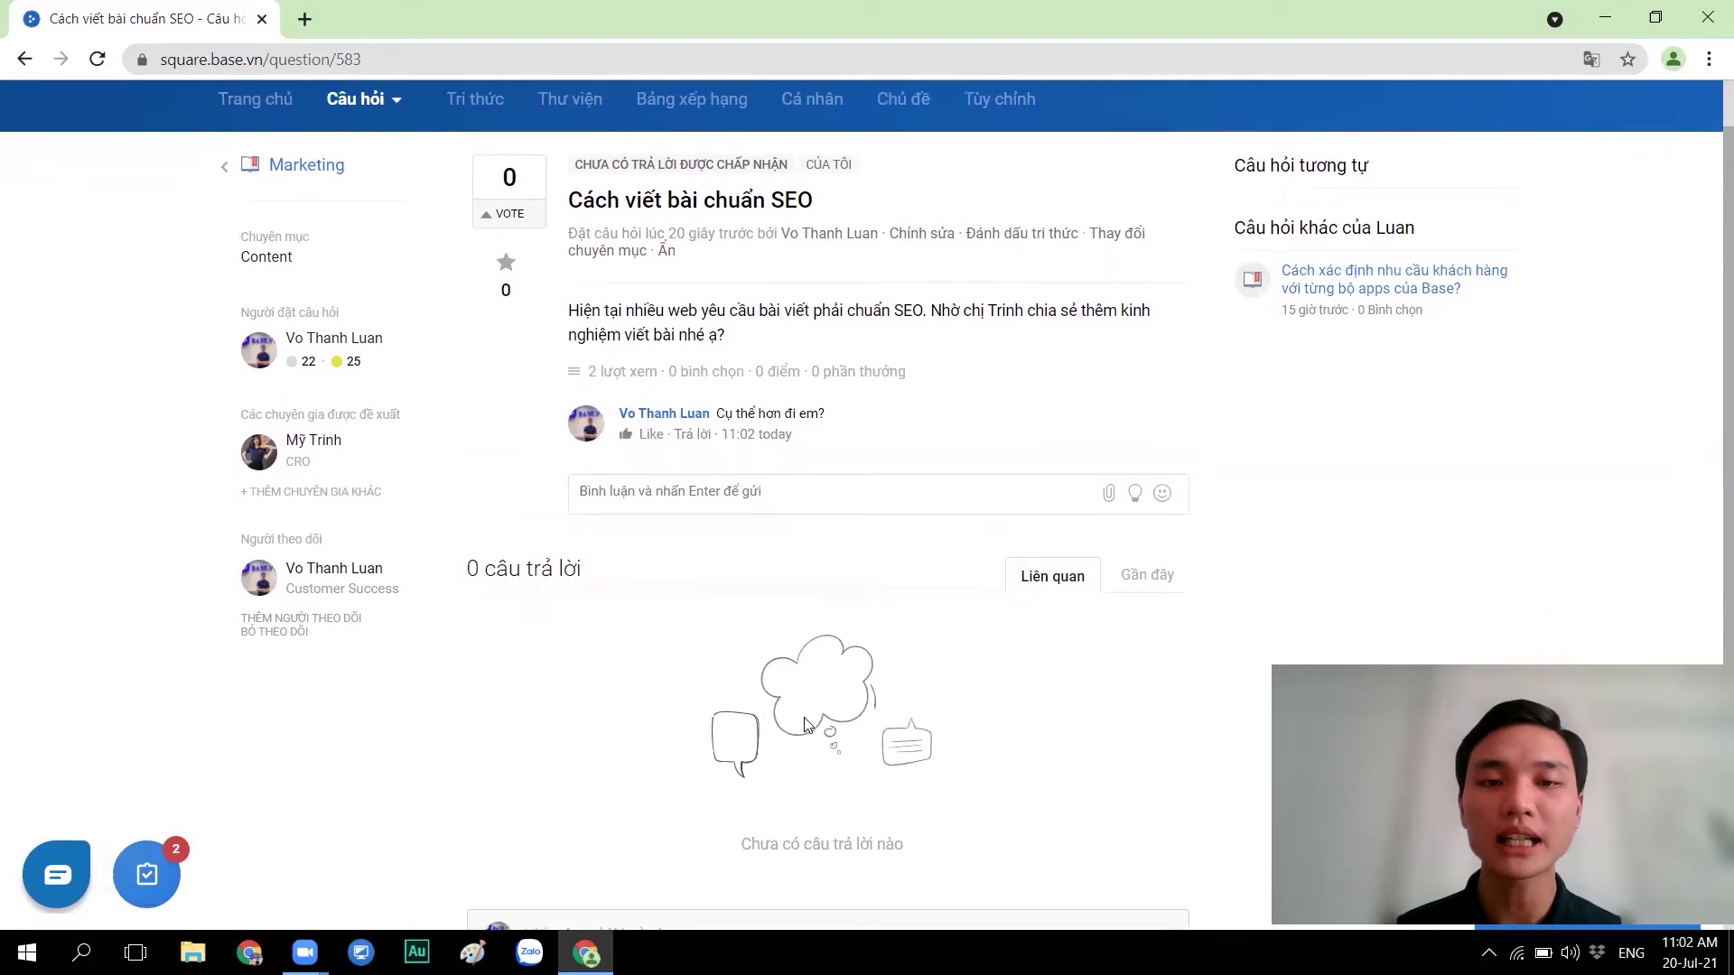
{"action": "scroll", "coordinate": [807, 725], "scroll_direction": "down", "scroll_amount": 2}
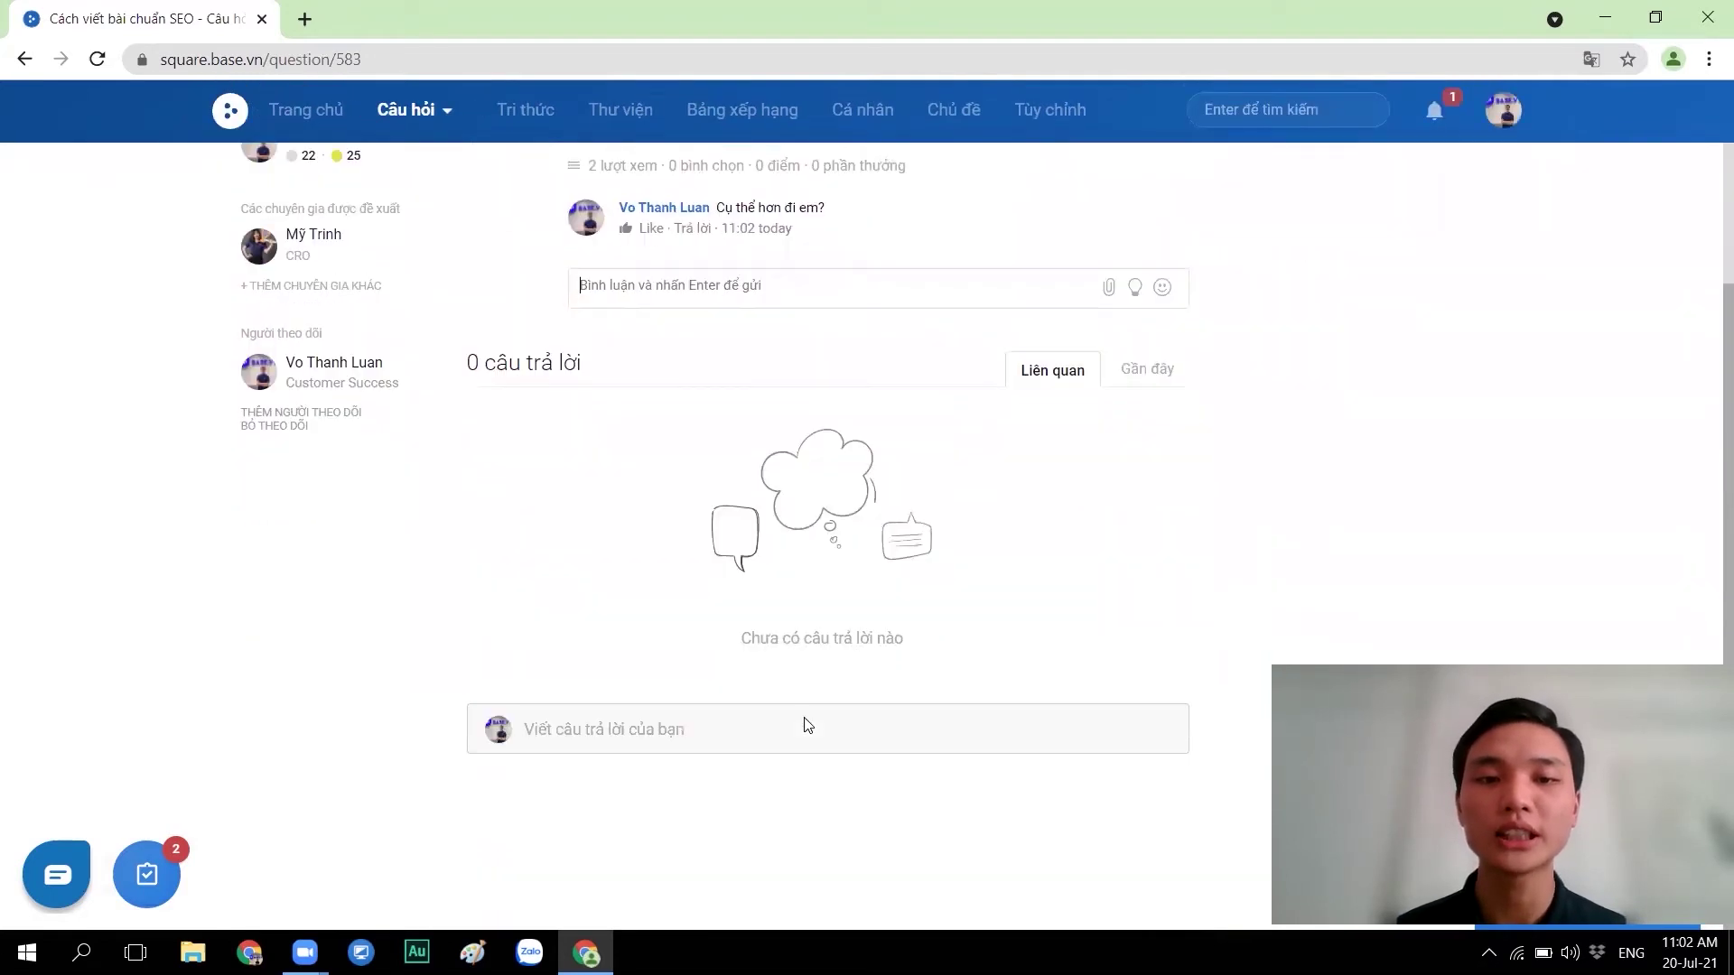
{"action": "left_click", "coordinate": [693, 726]}
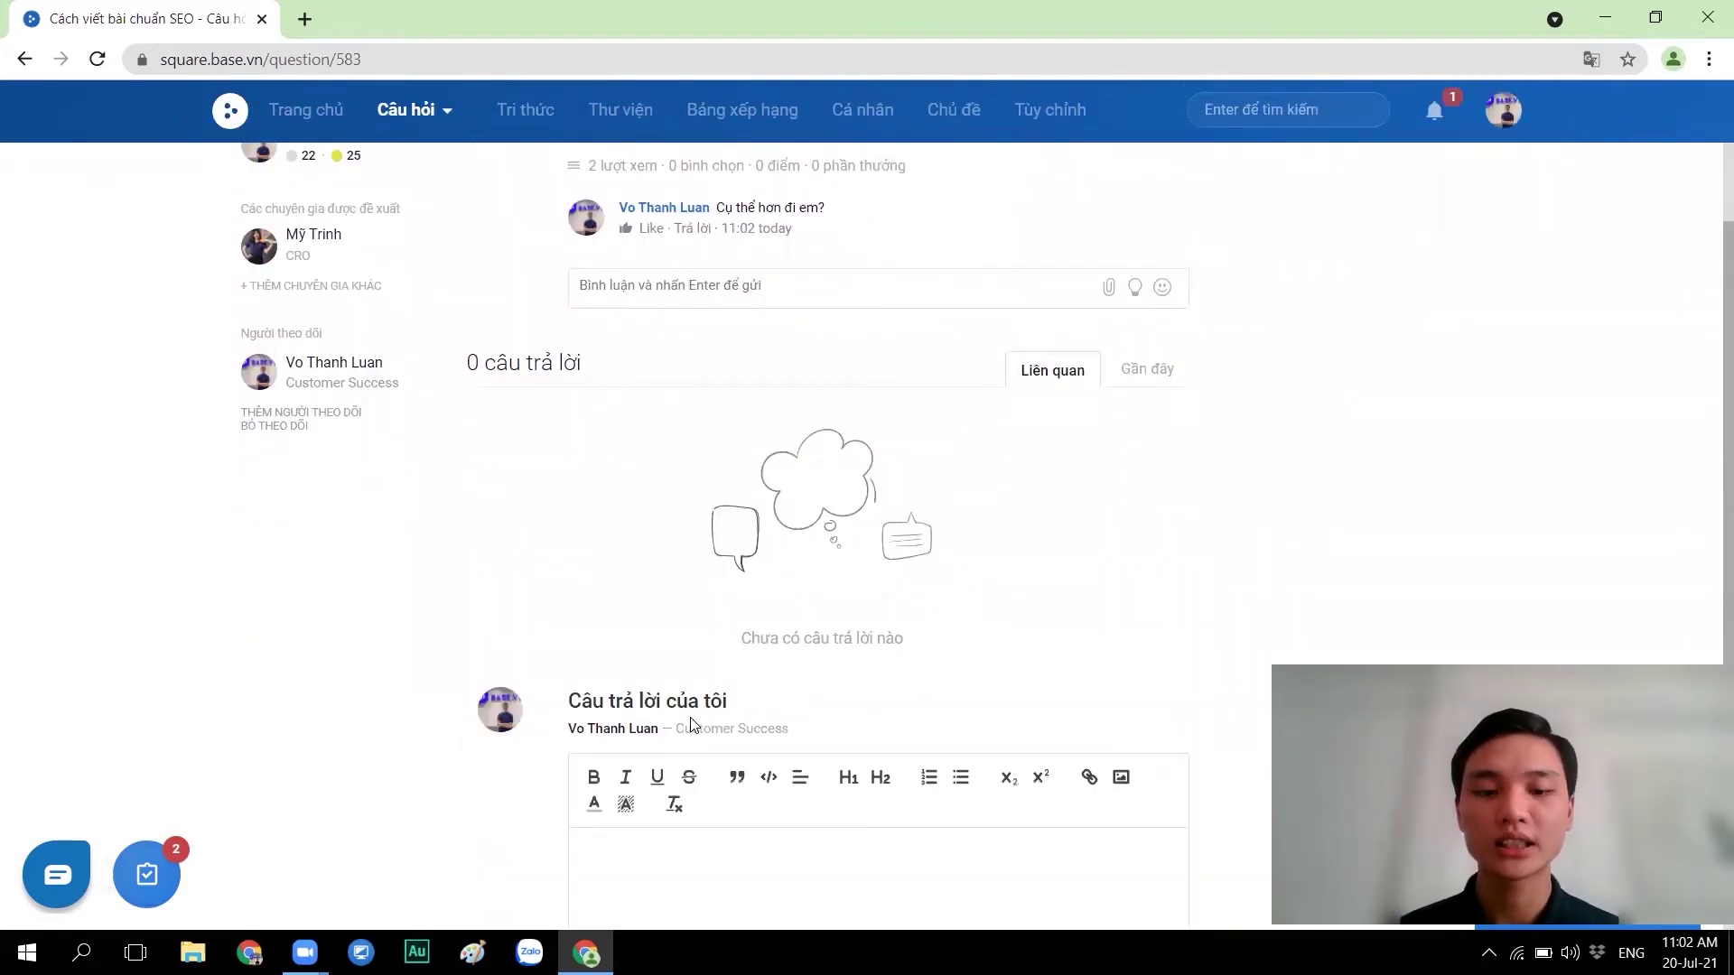
{"action": "type", "text": "Để hiể"}
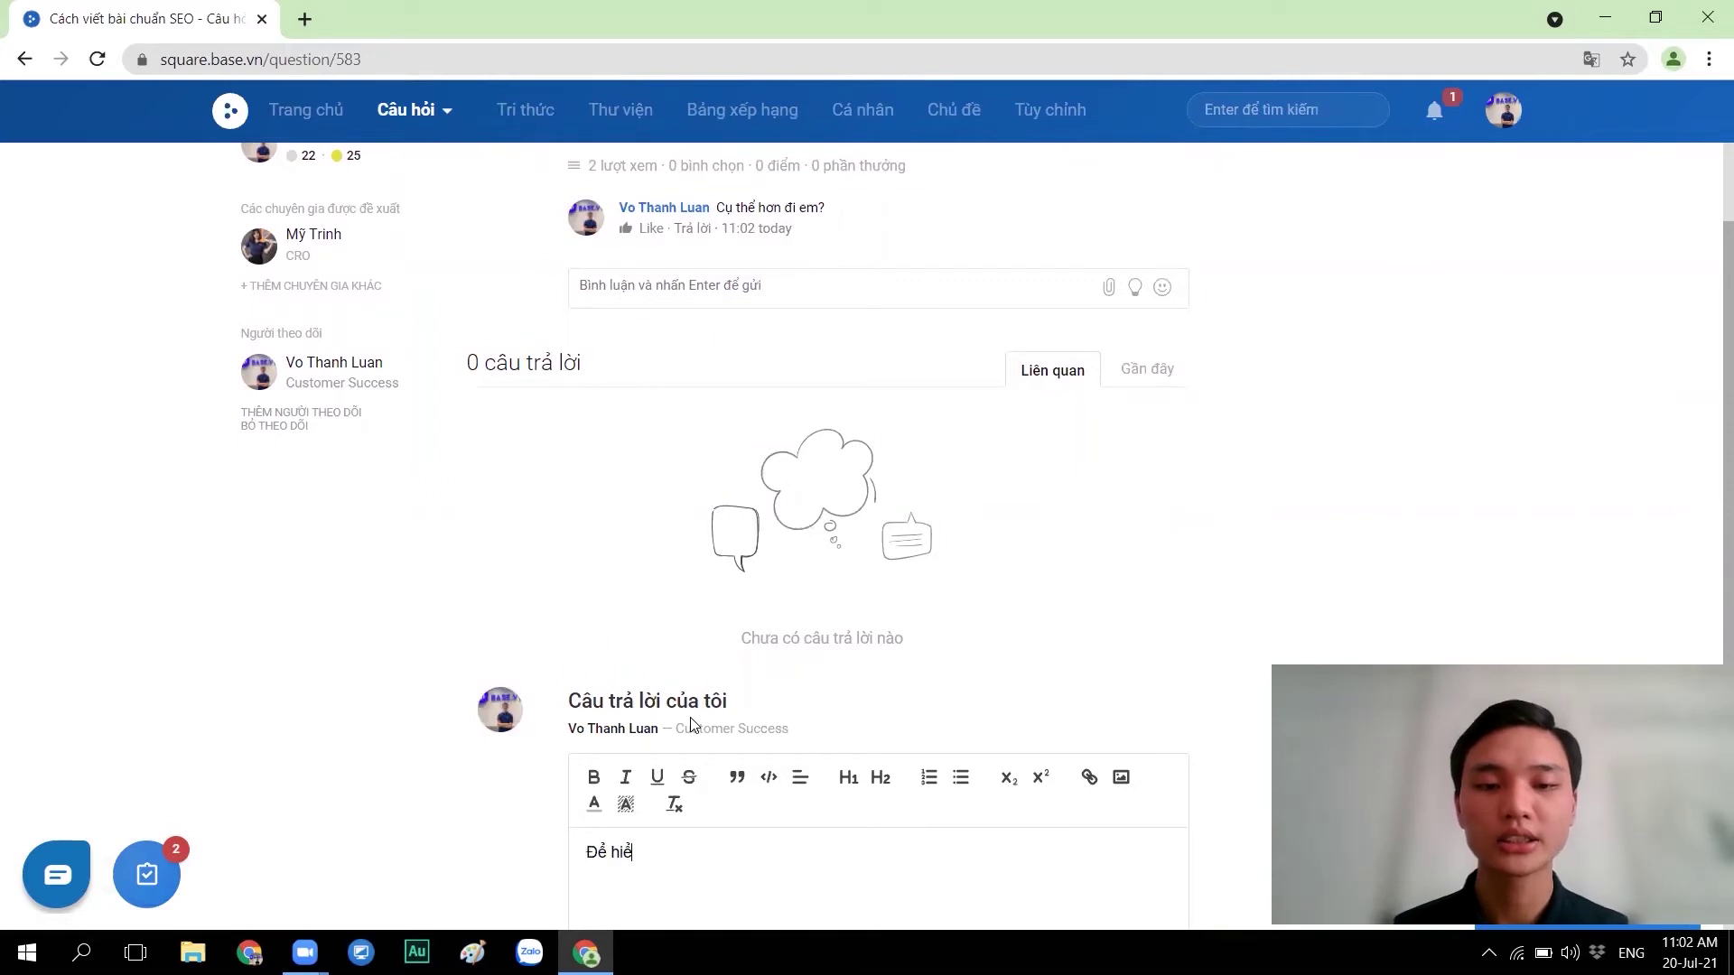
{"action": "type", "text": "u hơn....."}
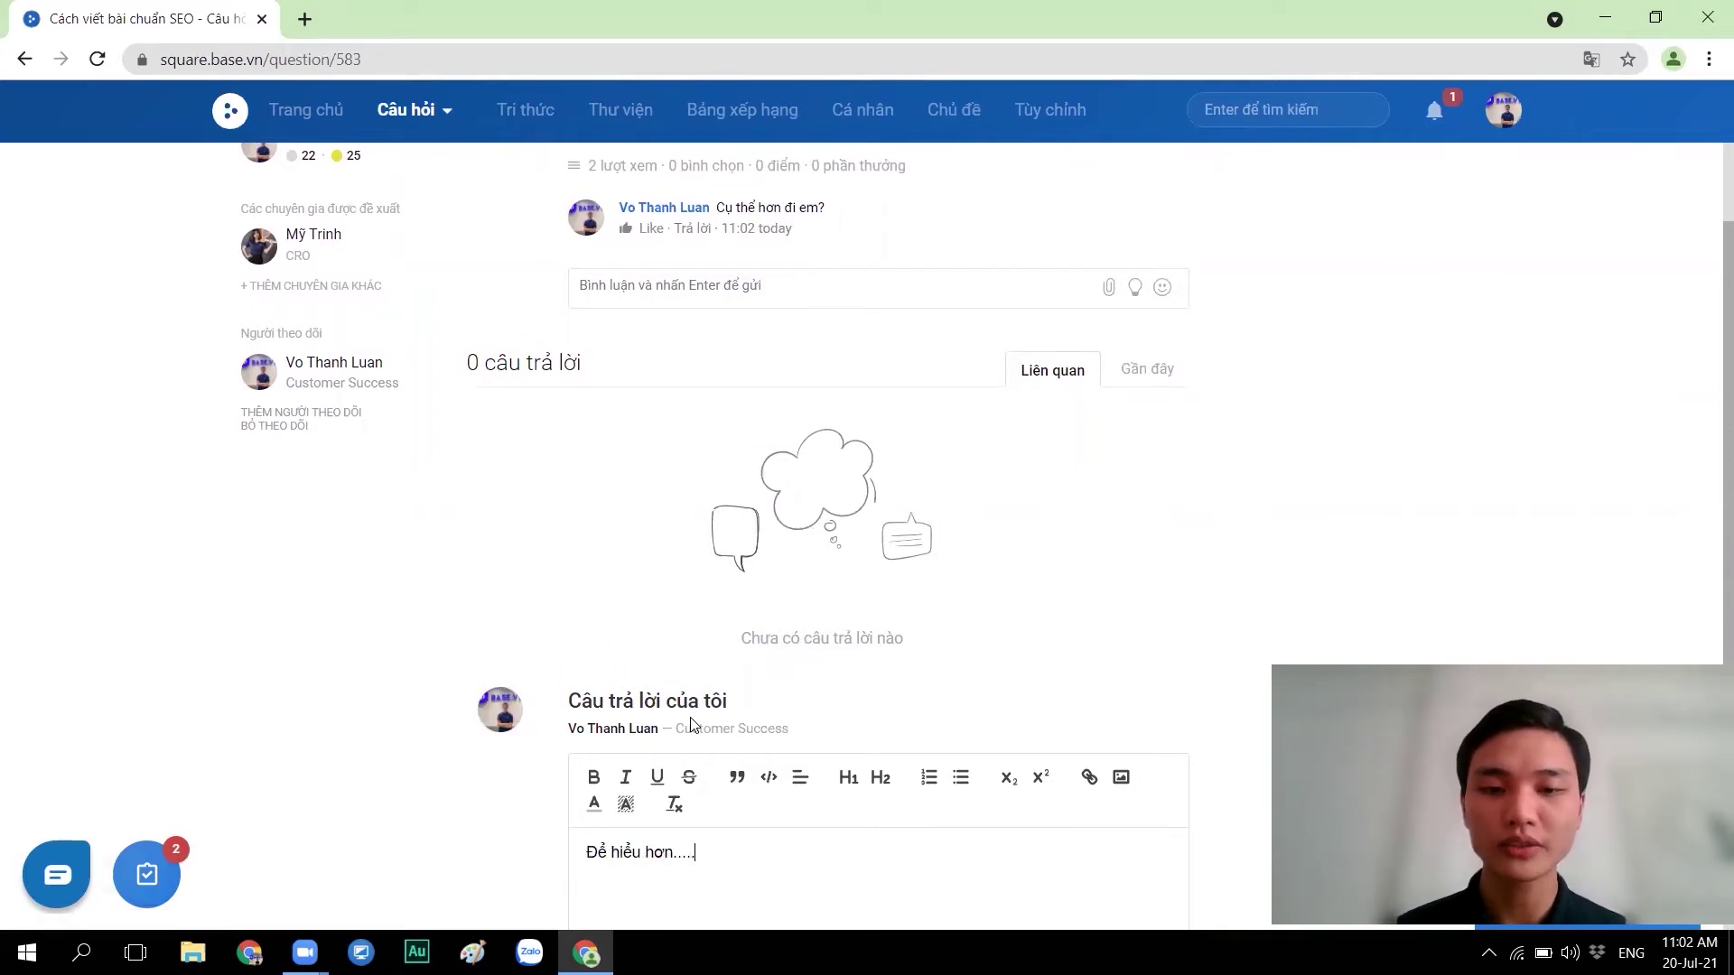
{"action": "scroll", "coordinate": [693, 724], "scroll_direction": "down", "scroll_amount": 5}
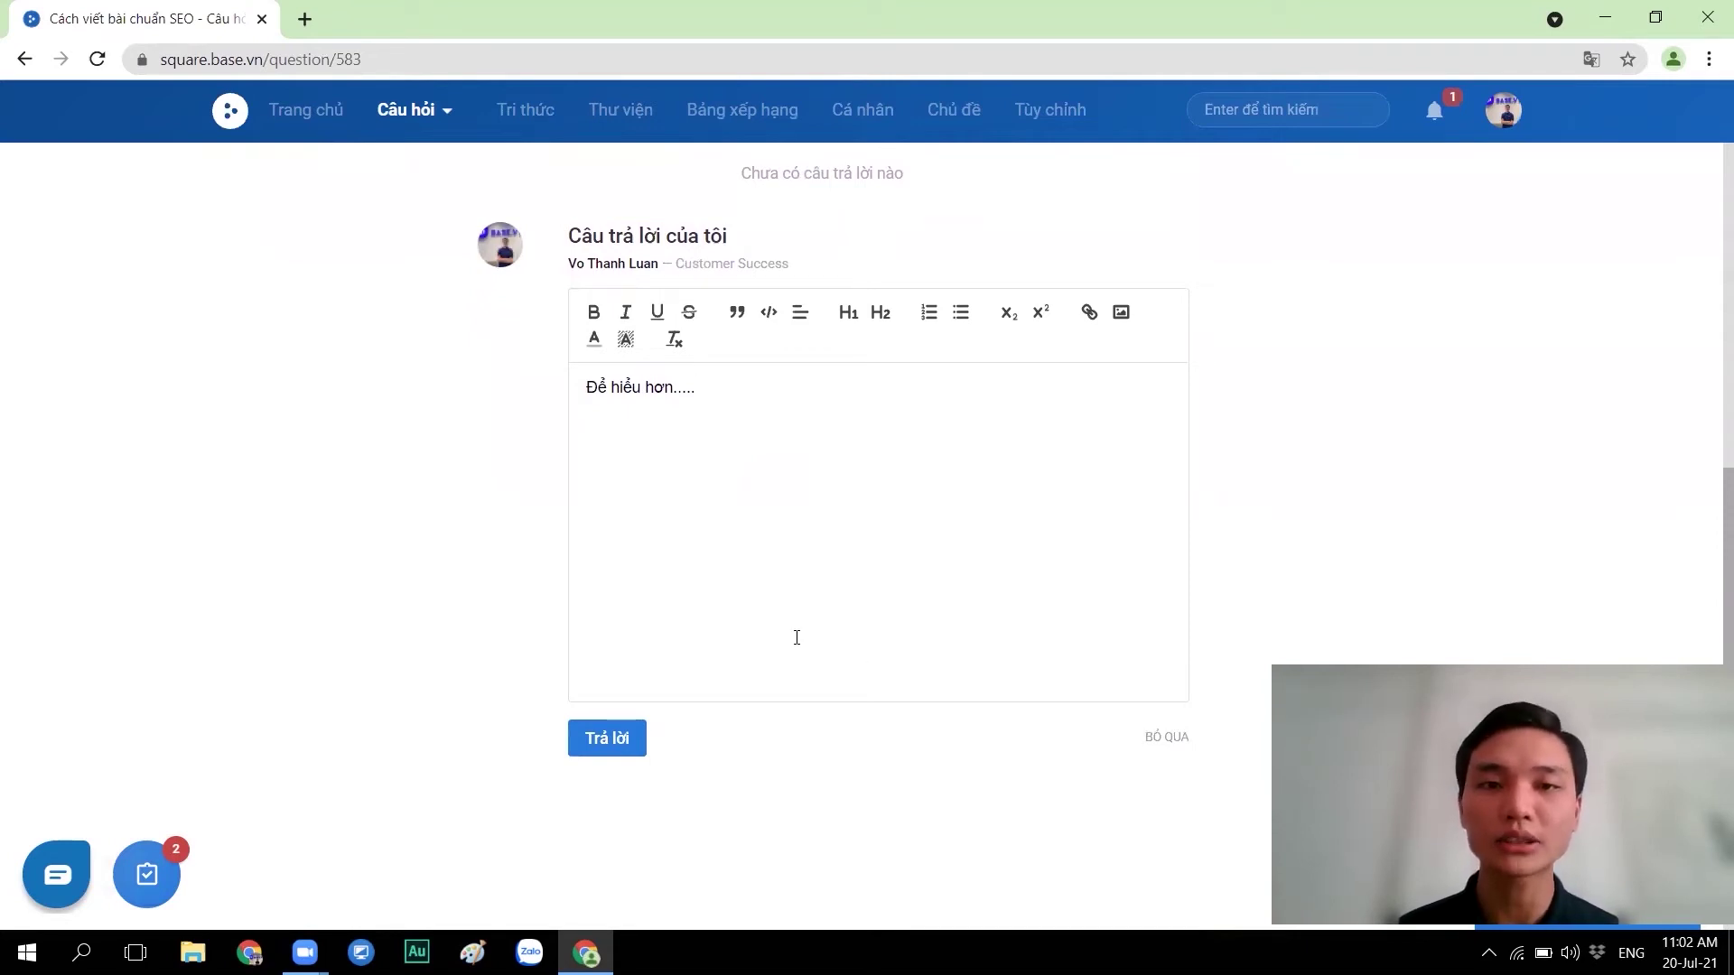
{"action": "left_click", "coordinate": [605, 741]}
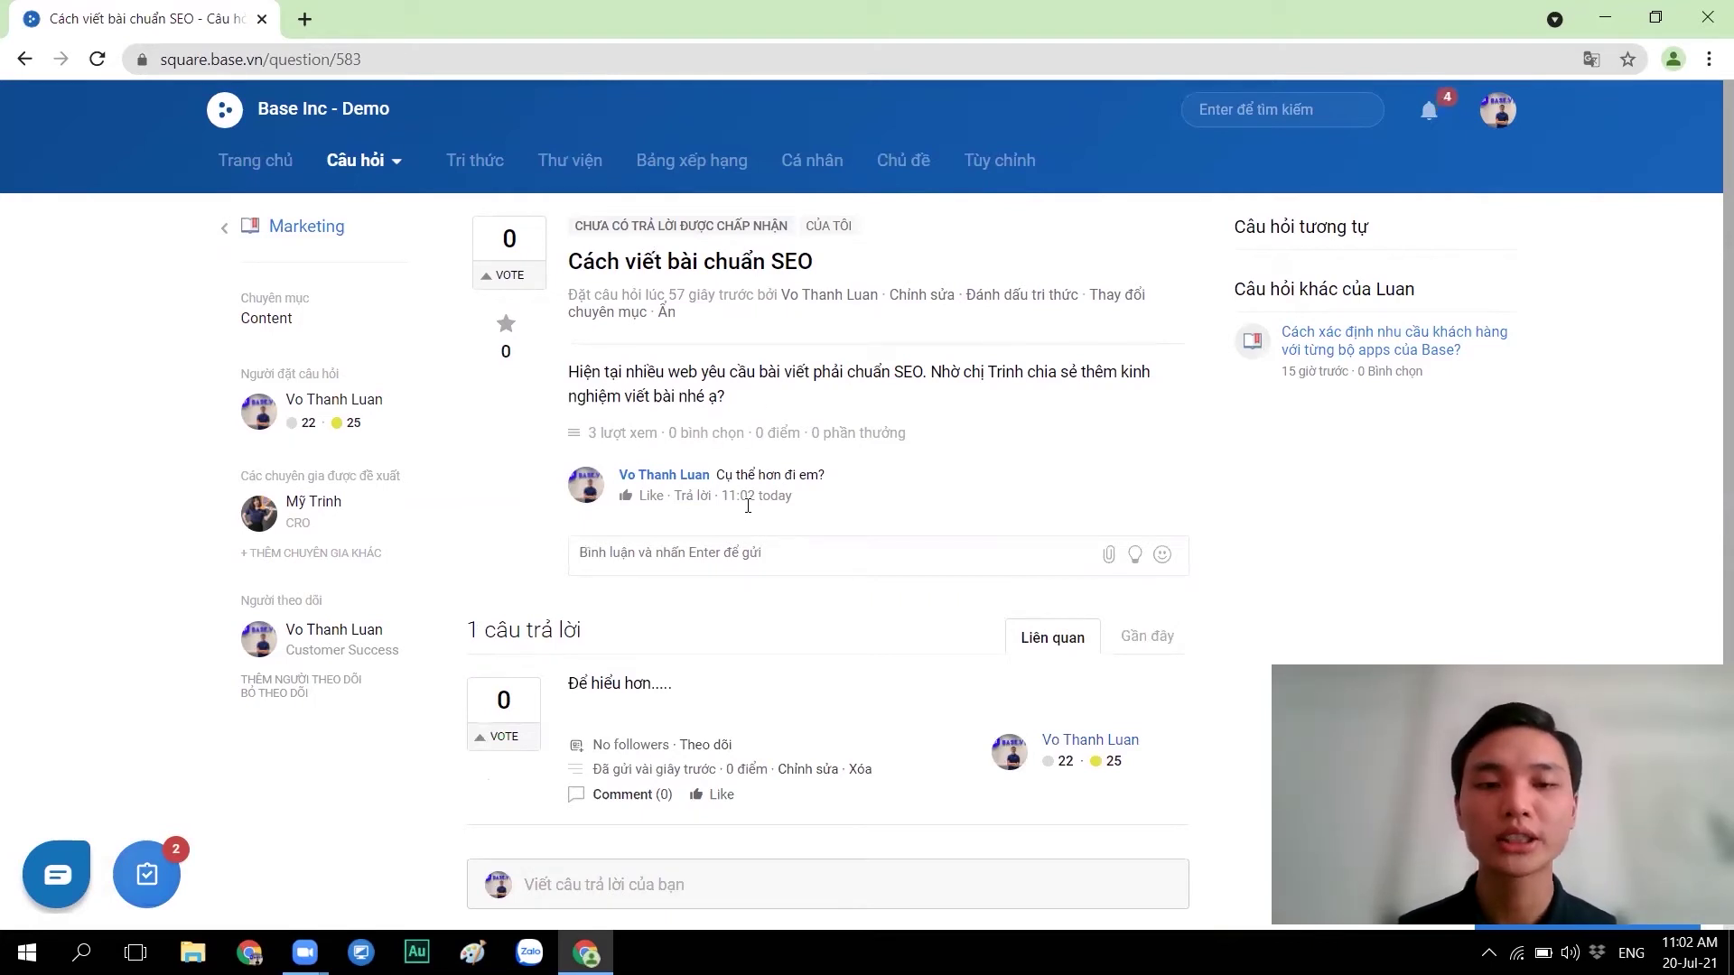
Open the comment field under the posted answer and upvote both the question and the answer.
{"action": "scroll", "coordinate": [747, 505], "scroll_direction": "down", "scroll_amount": 1}
{"action": "left_click", "coordinate": [632, 751]}
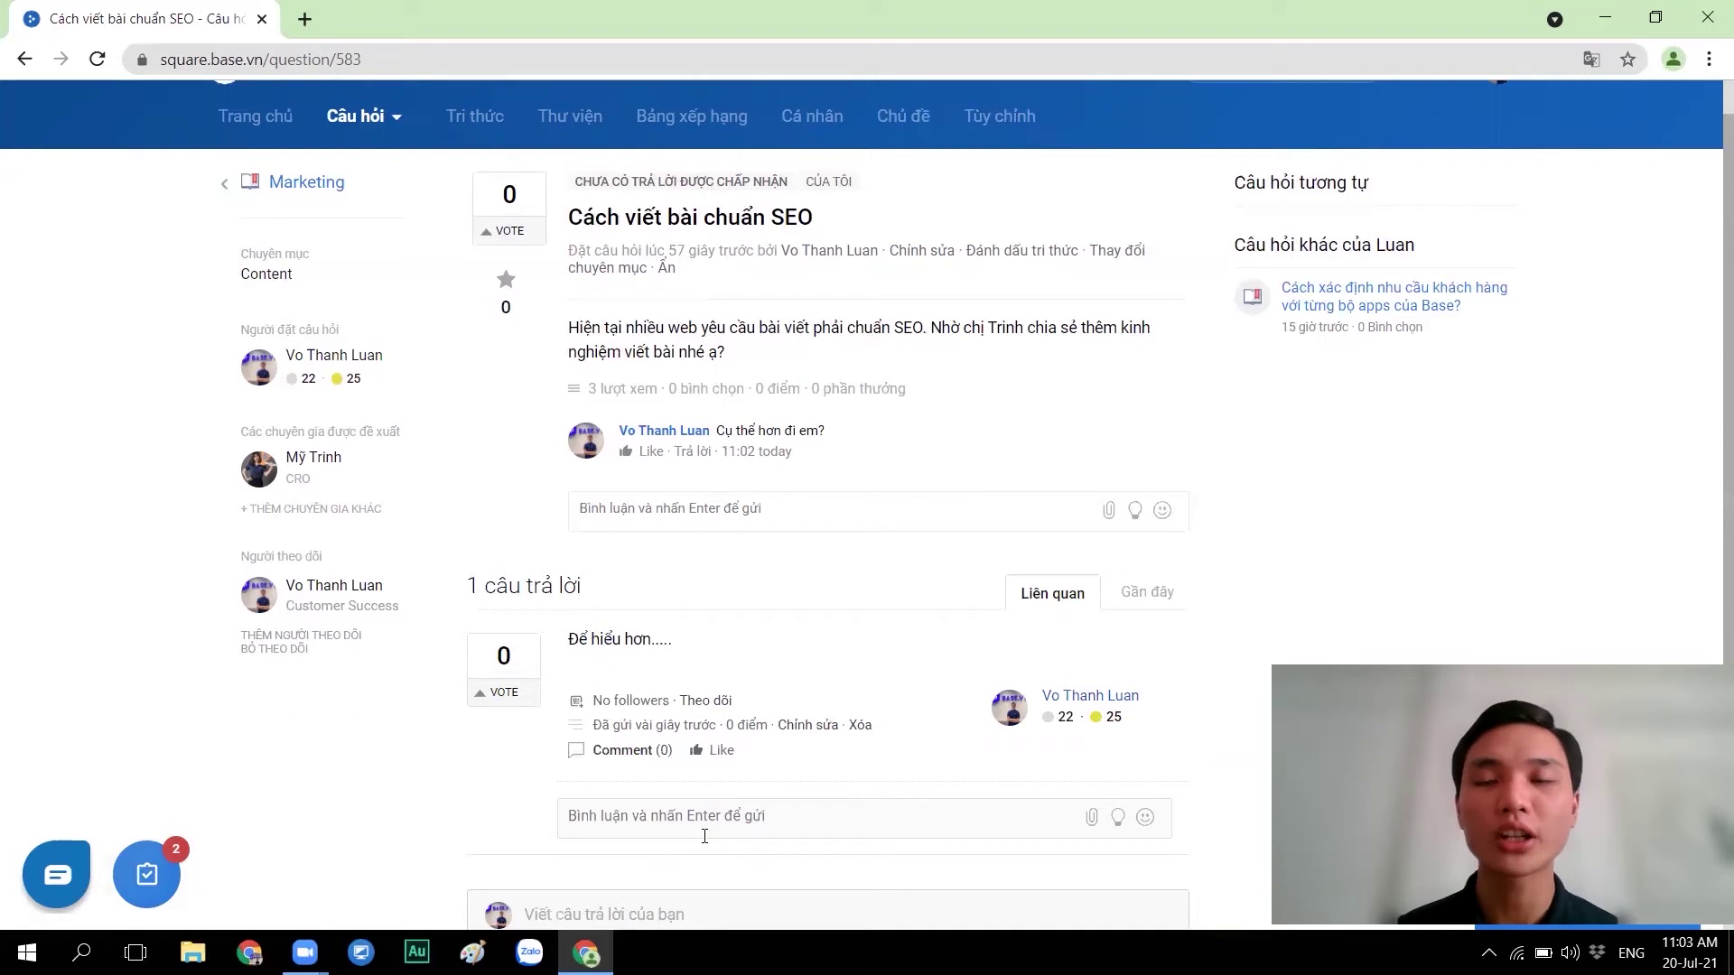
{"action": "left_click", "coordinate": [502, 233]}
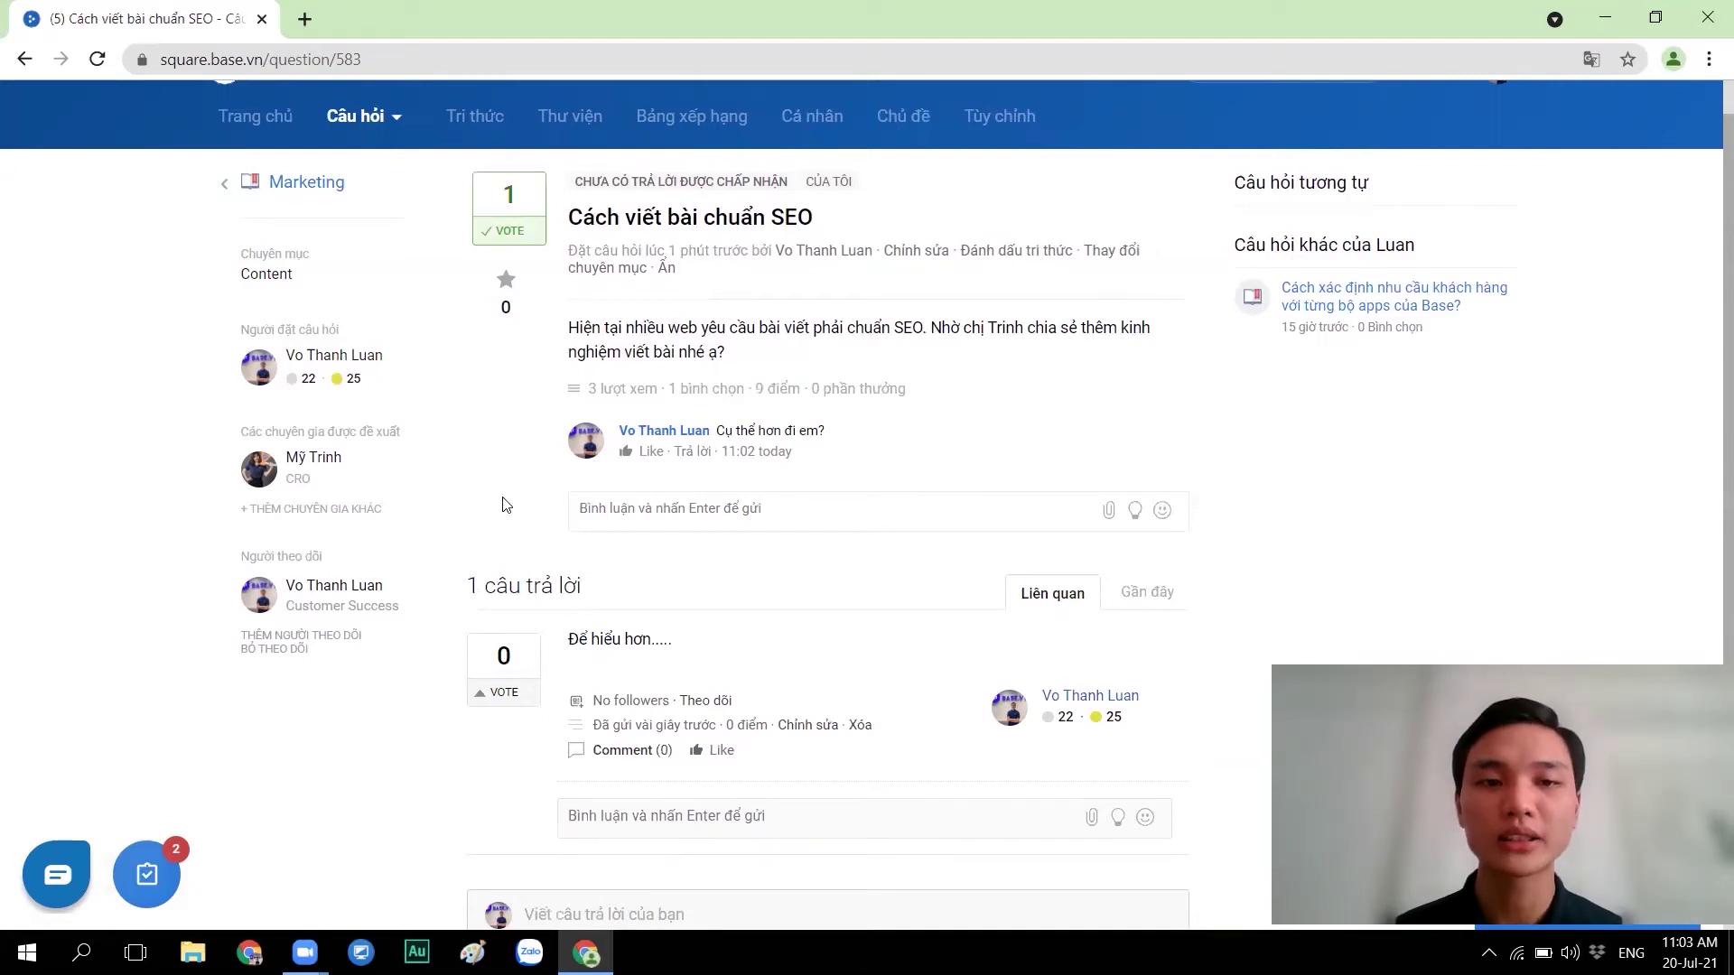
{"action": "left_click", "coordinate": [507, 695]}
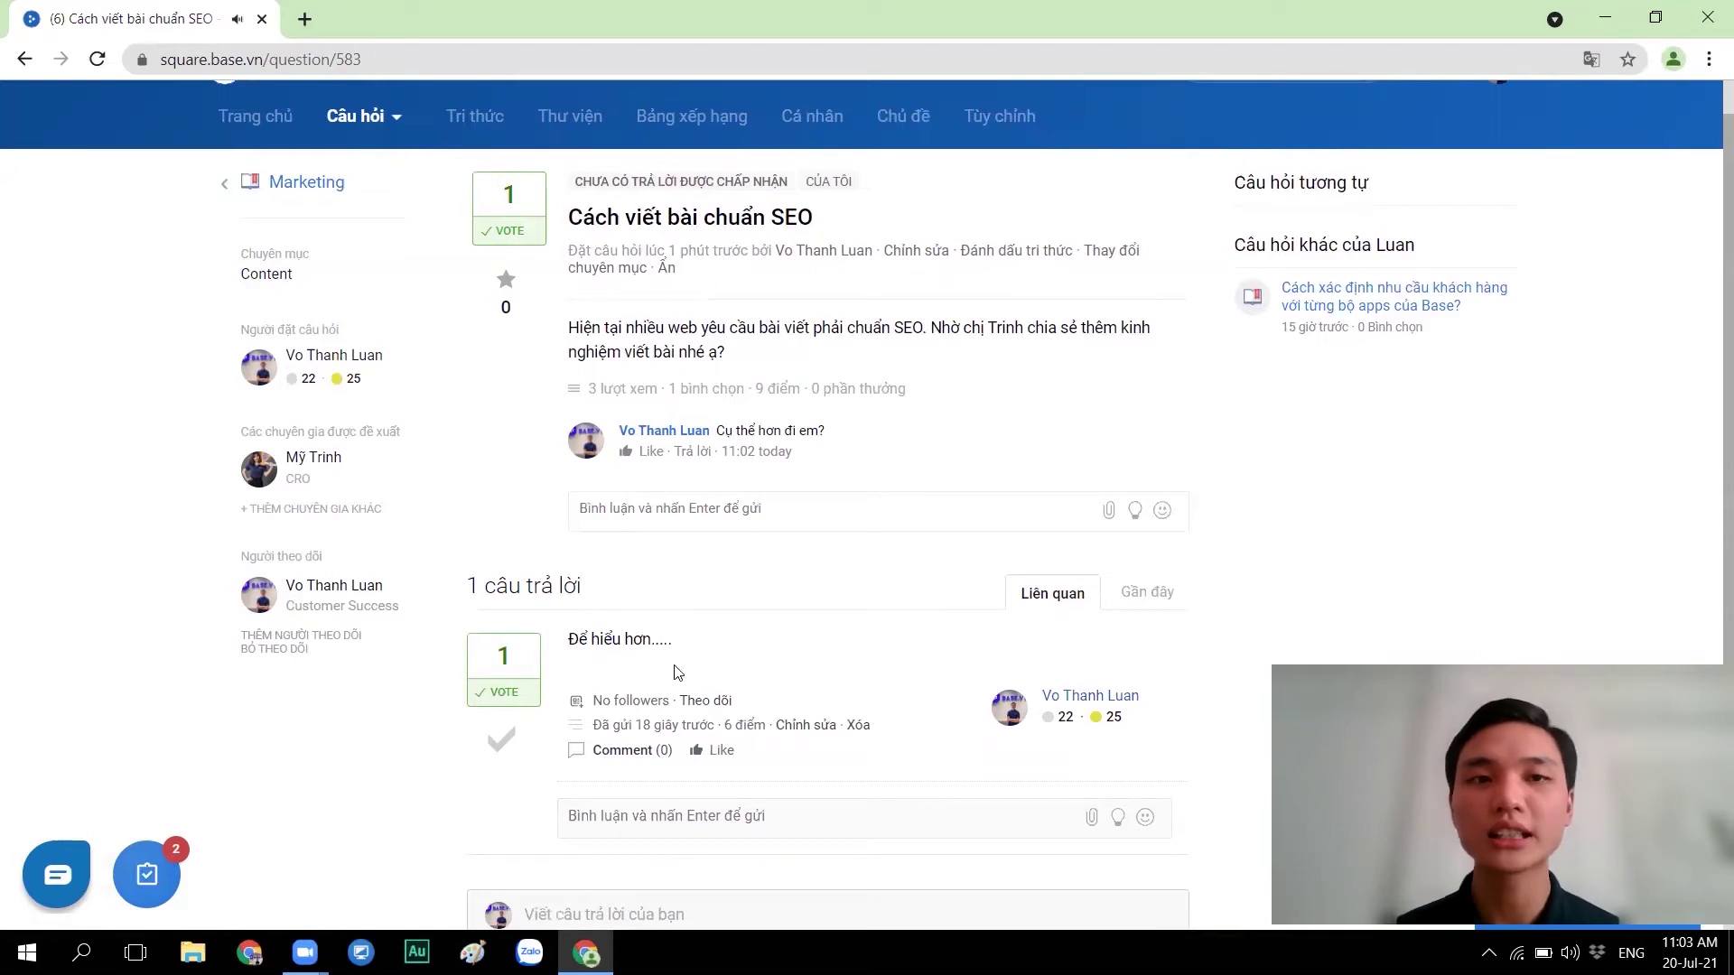
Check the notifications for the points and golds granted, and close them.
{"action": "scroll", "coordinate": [823, 498], "scroll_direction": "up", "scroll_amount": 1}
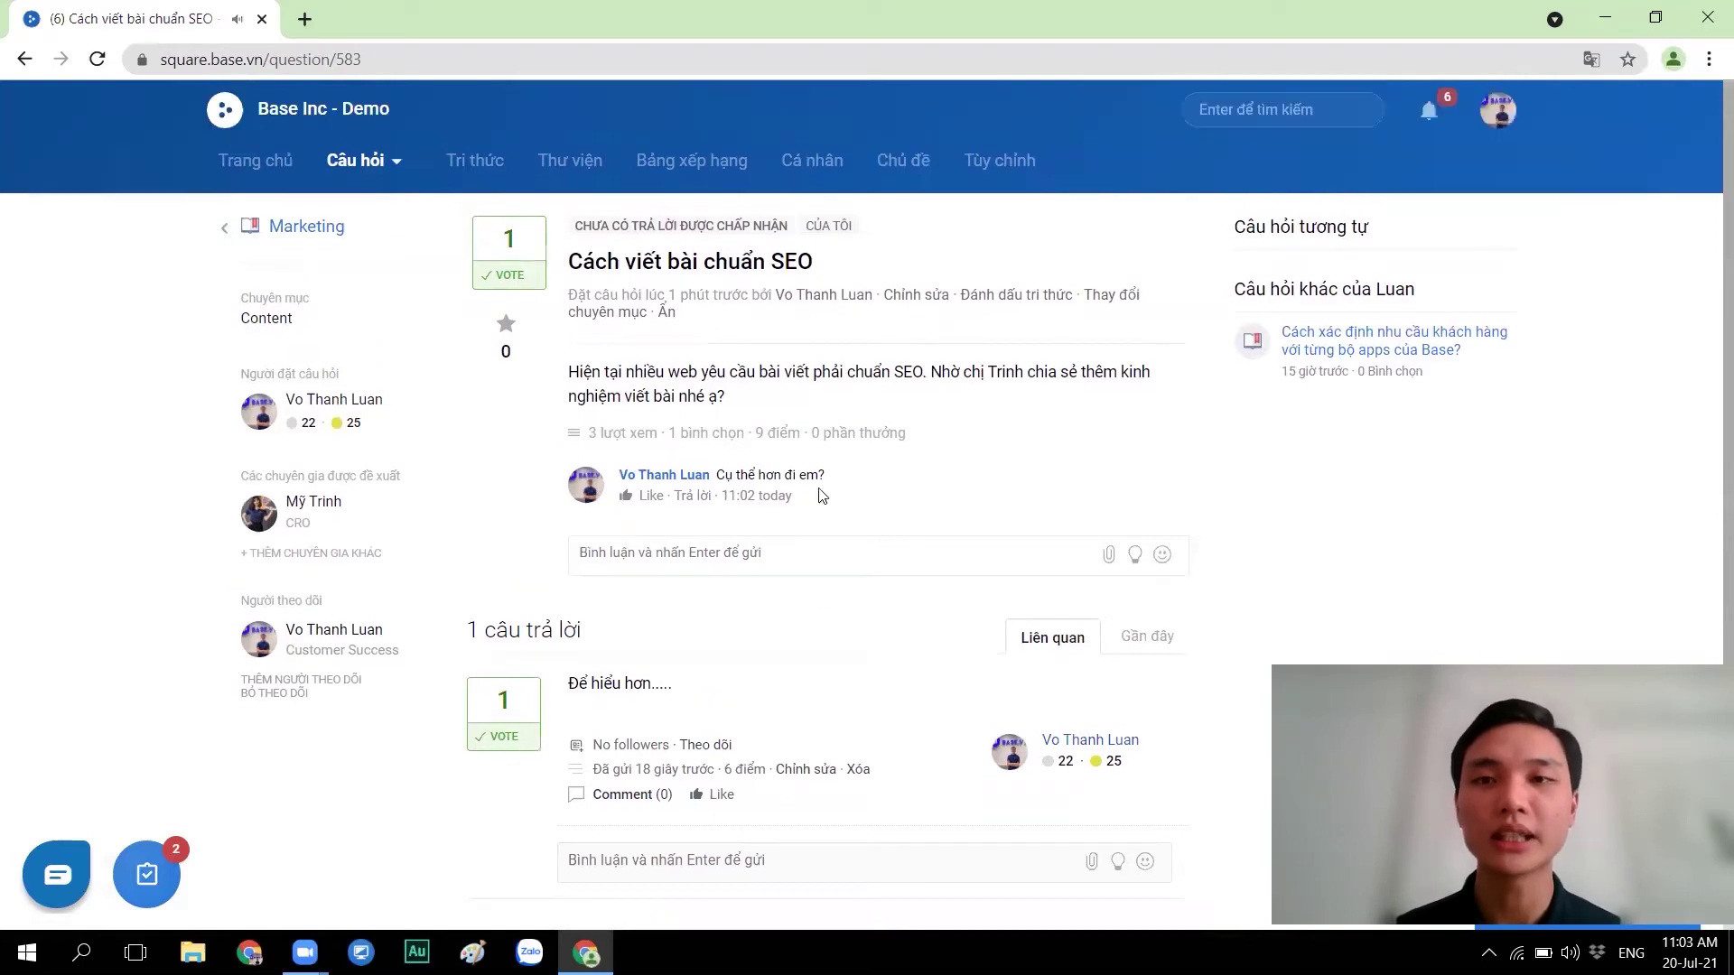
{"action": "left_click", "coordinate": [1429, 113]}
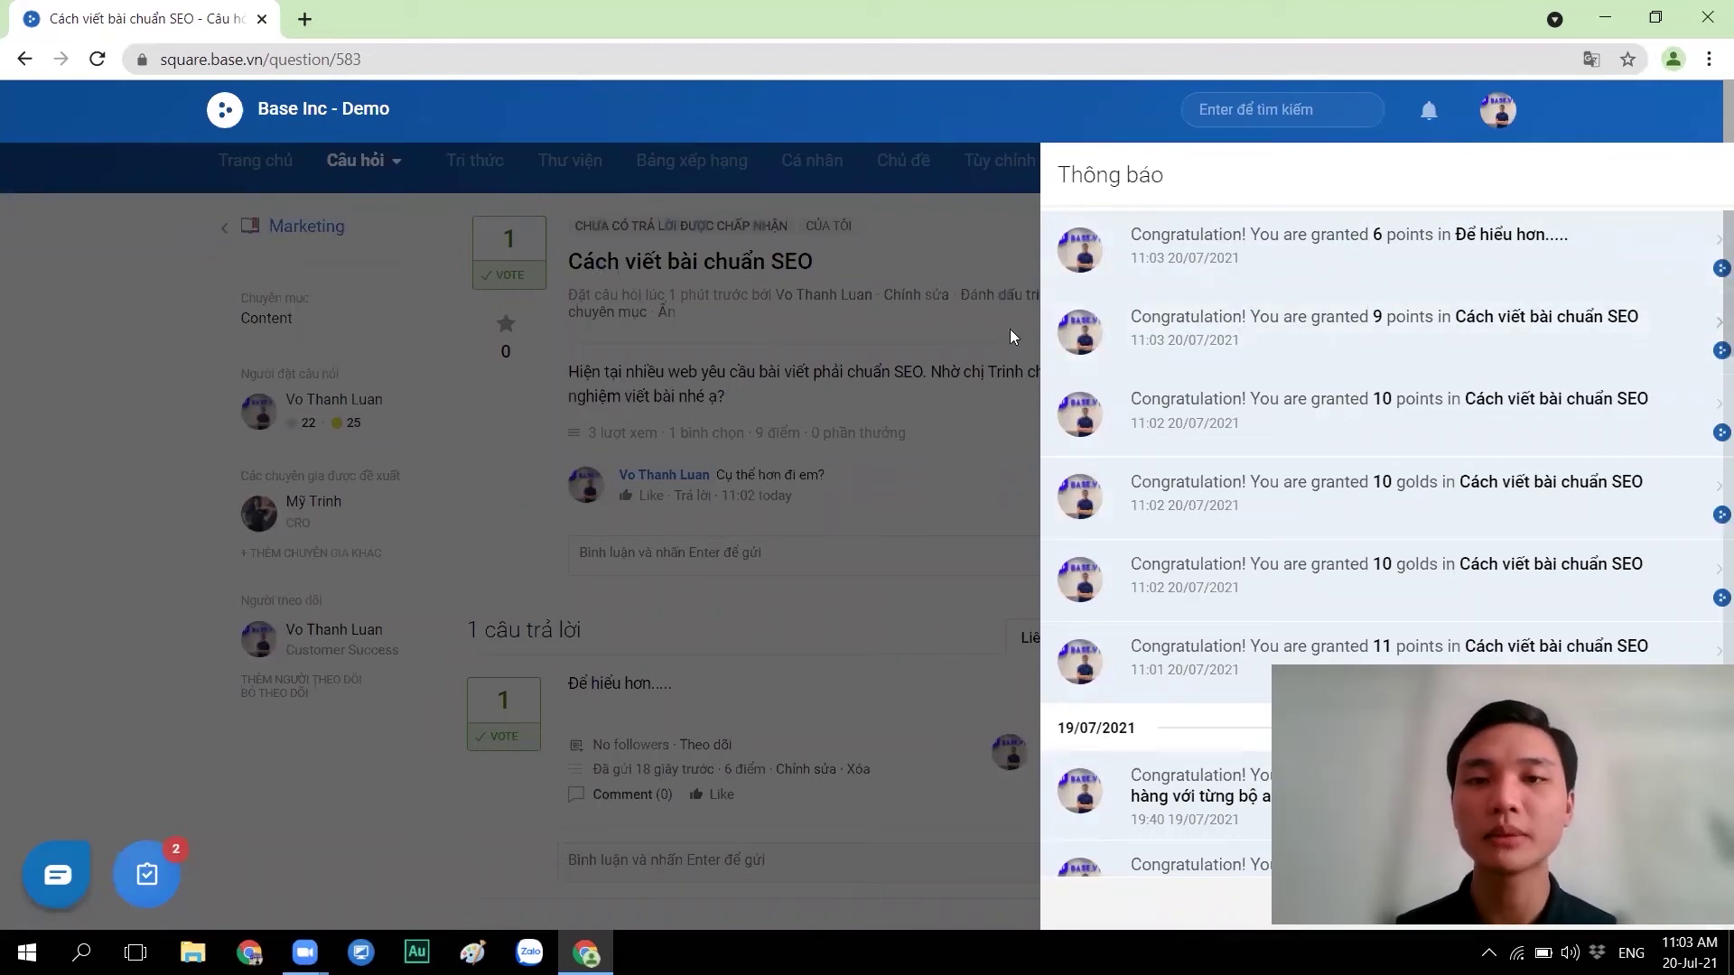
{"action": "left_click", "coordinate": [918, 334]}
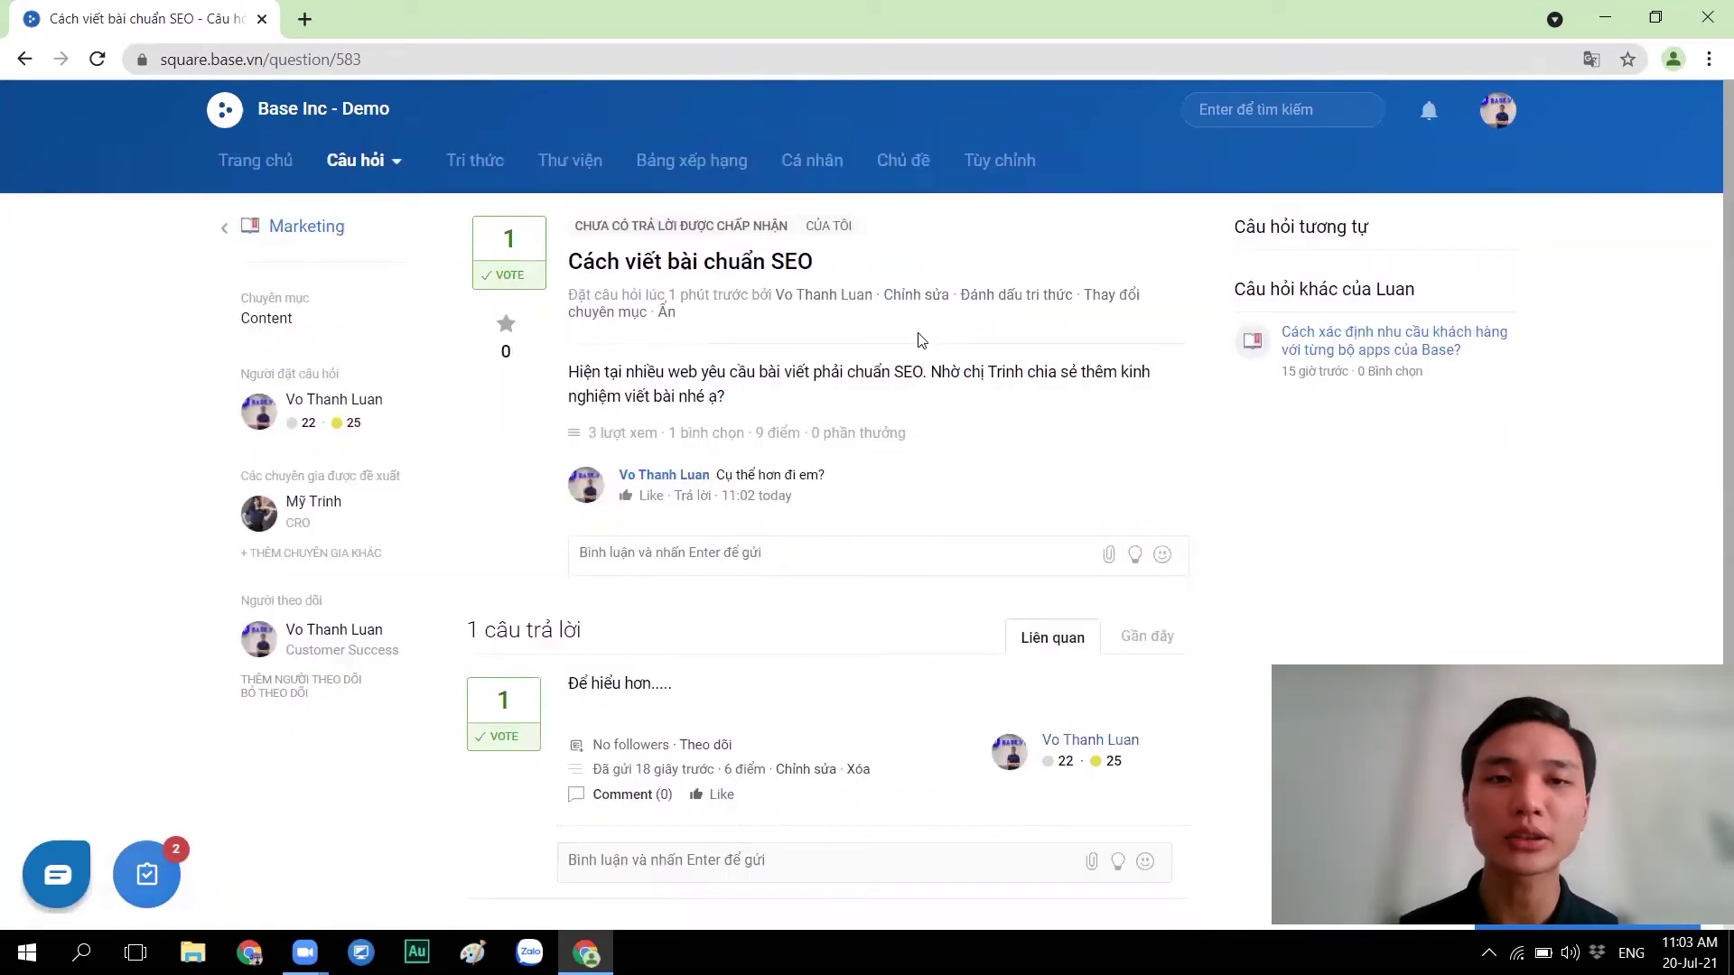
Start a new knowledge article in the Marketing topic's Quảng cáo category.
{"action": "left_click", "coordinate": [1000, 160]}
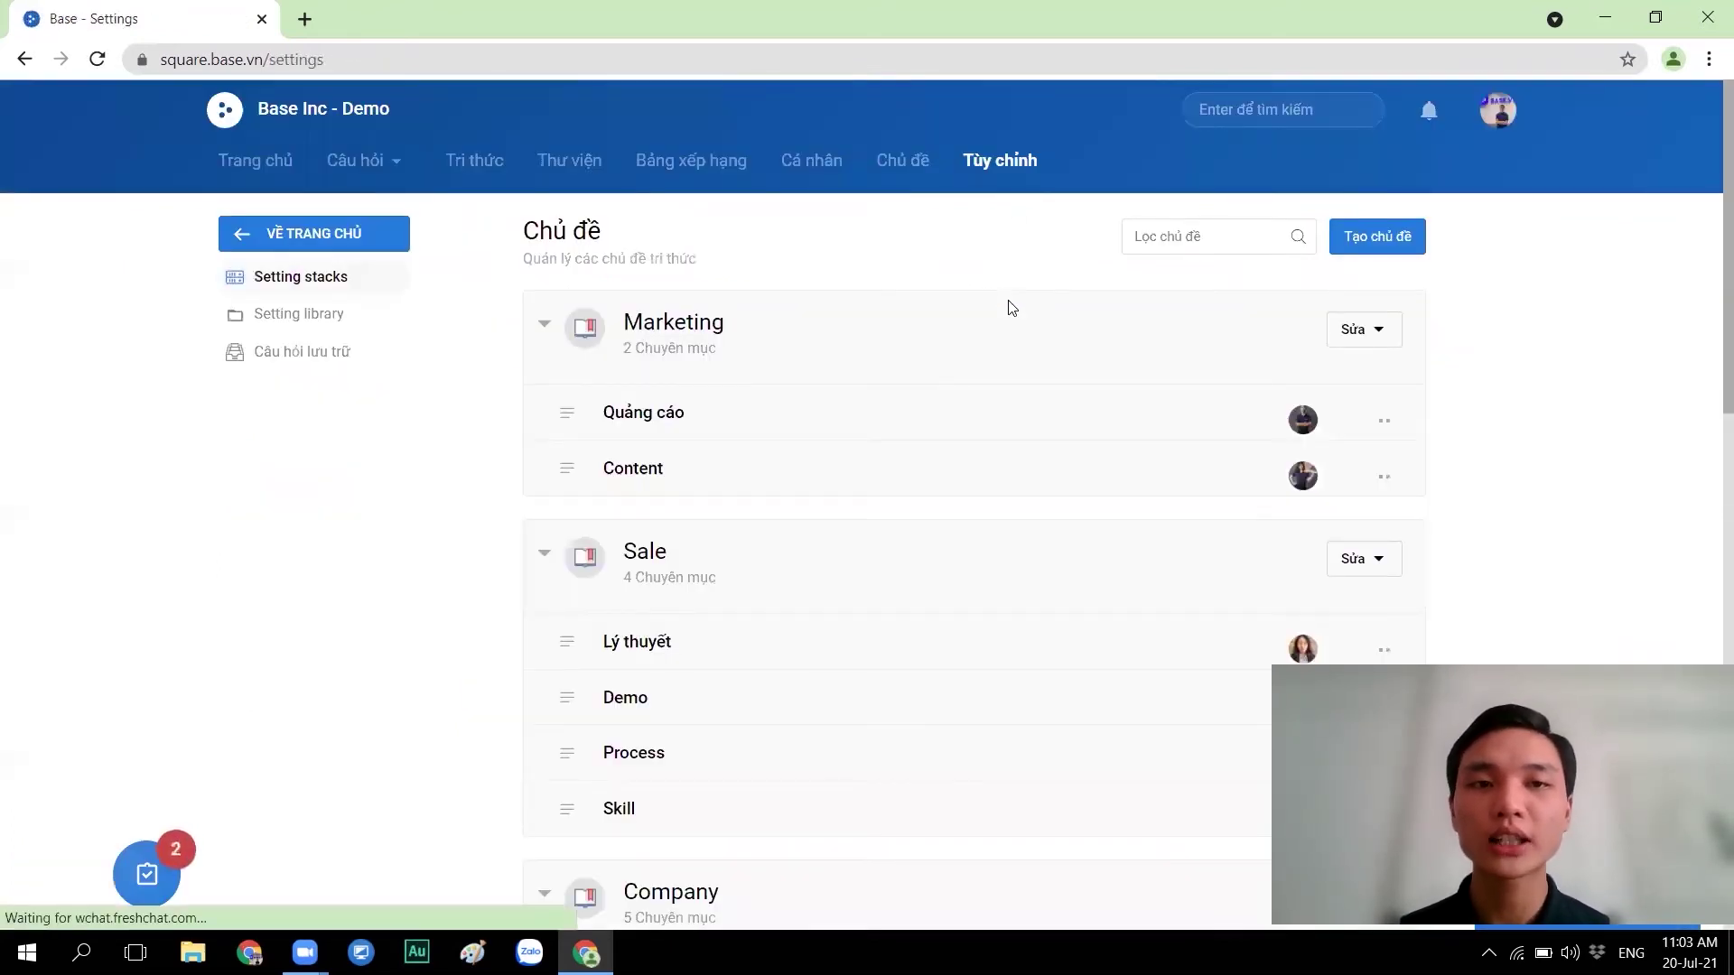
{"action": "left_click", "coordinate": [473, 164]}
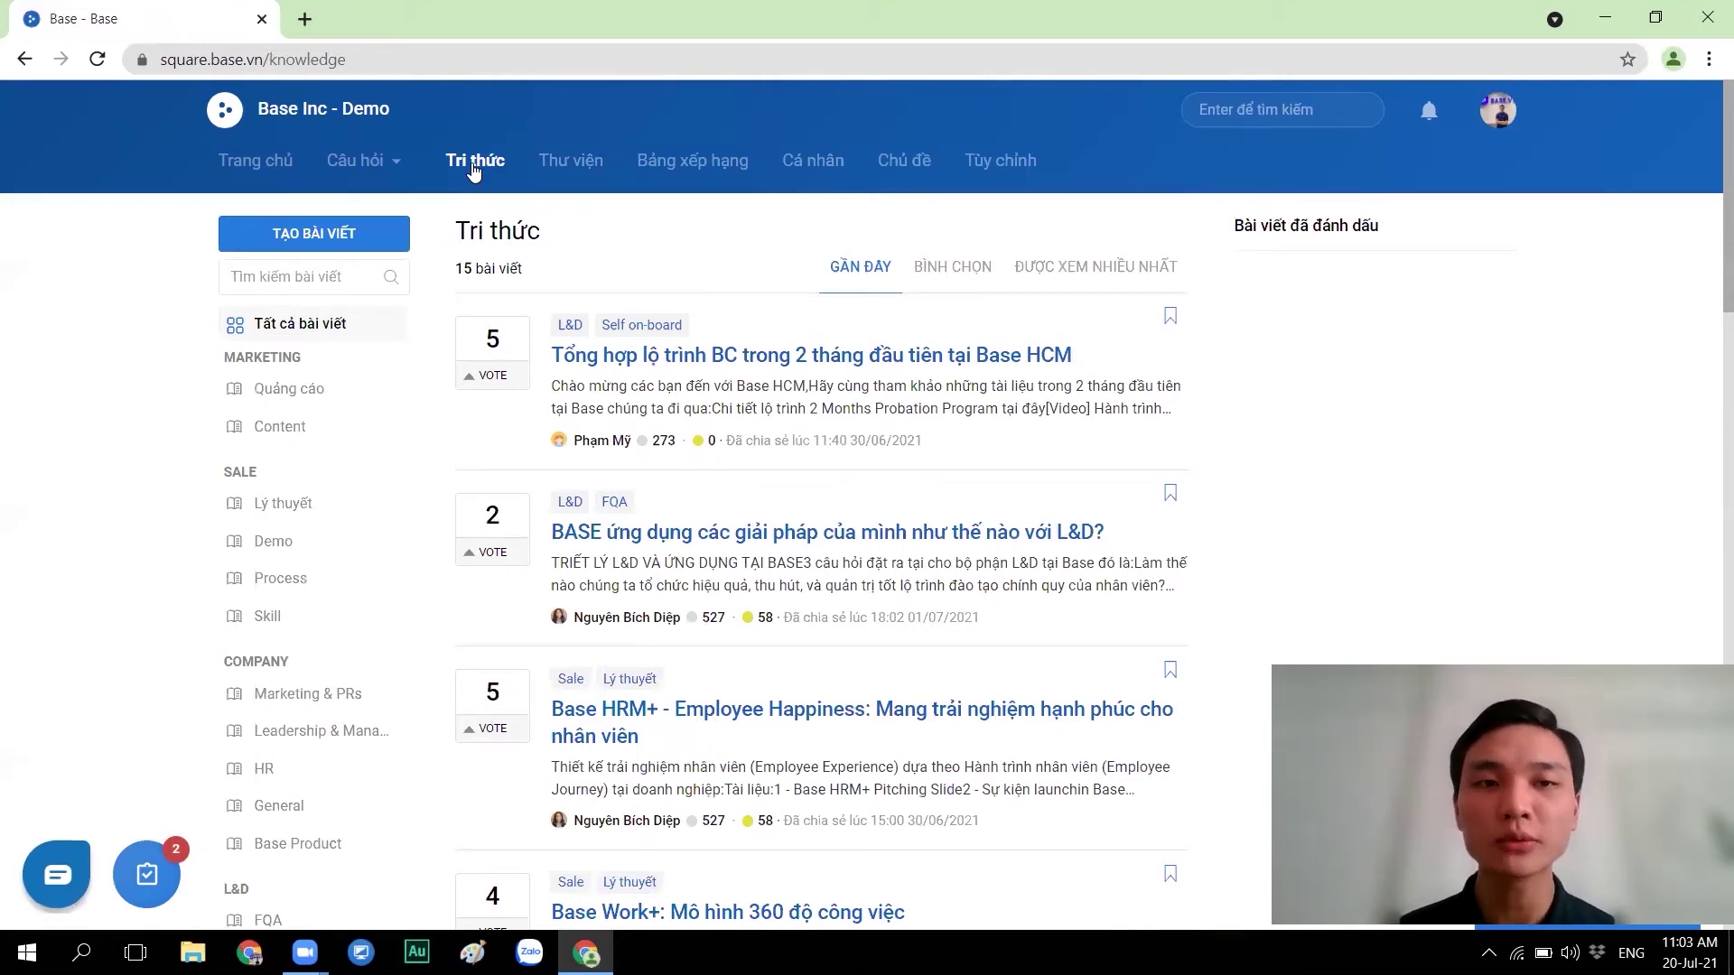
{"action": "left_click", "coordinate": [346, 228]}
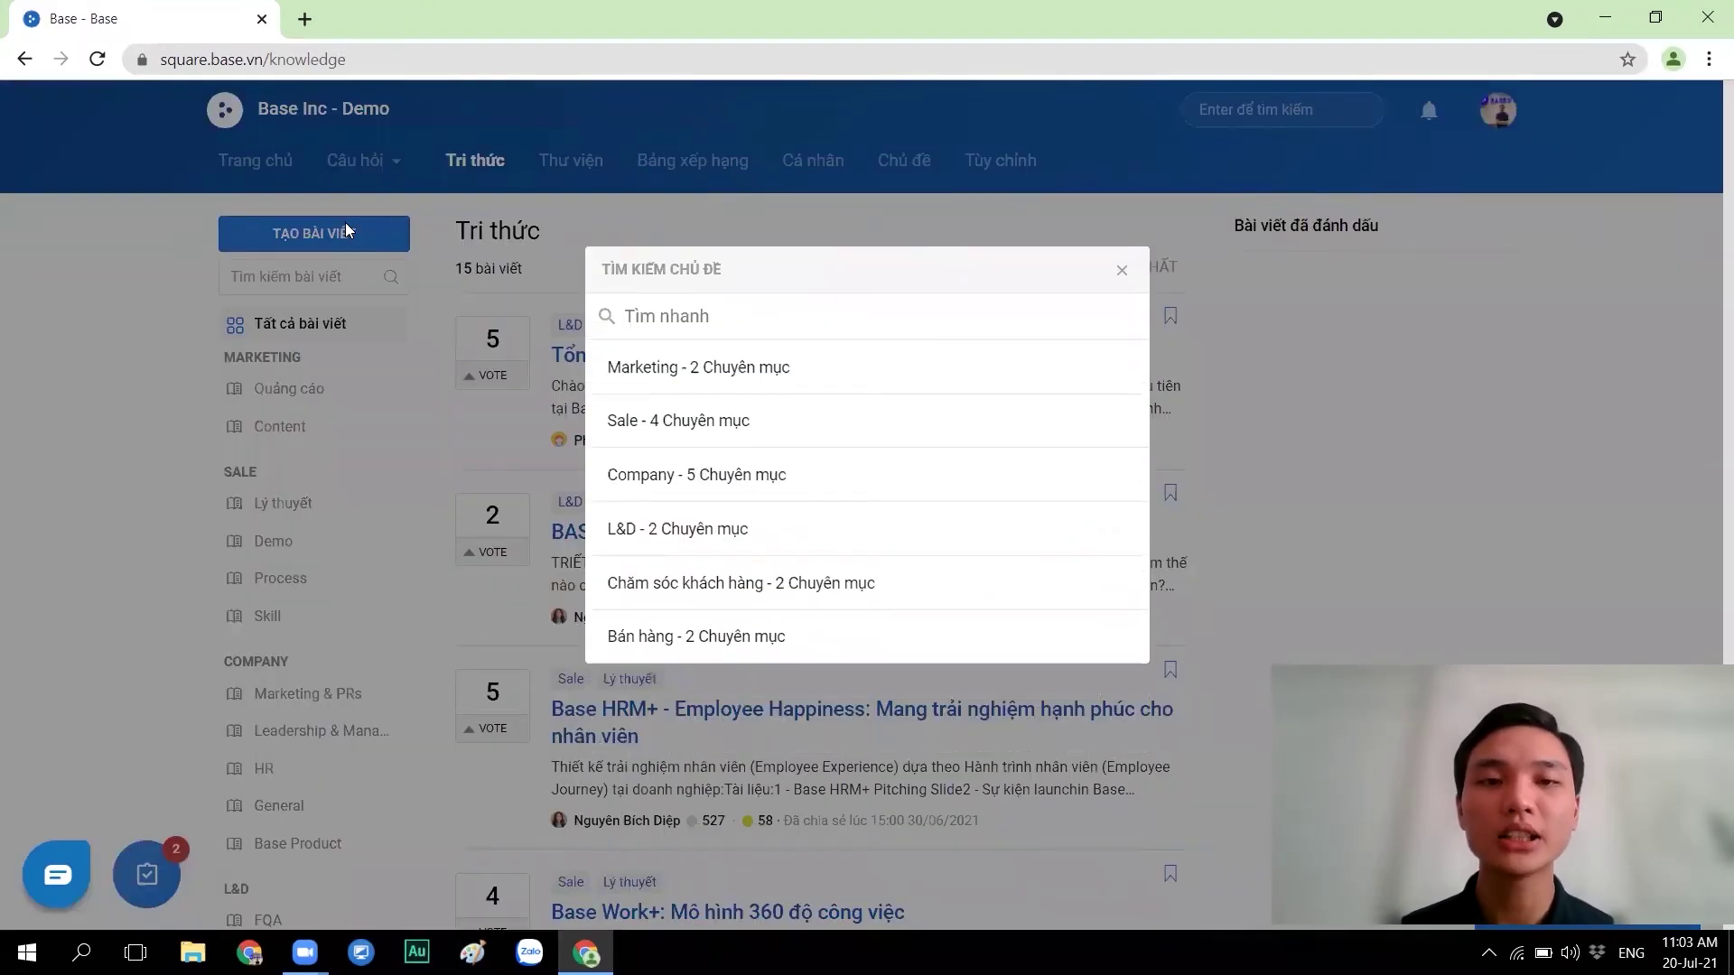
{"action": "left_click", "coordinate": [703, 386]}
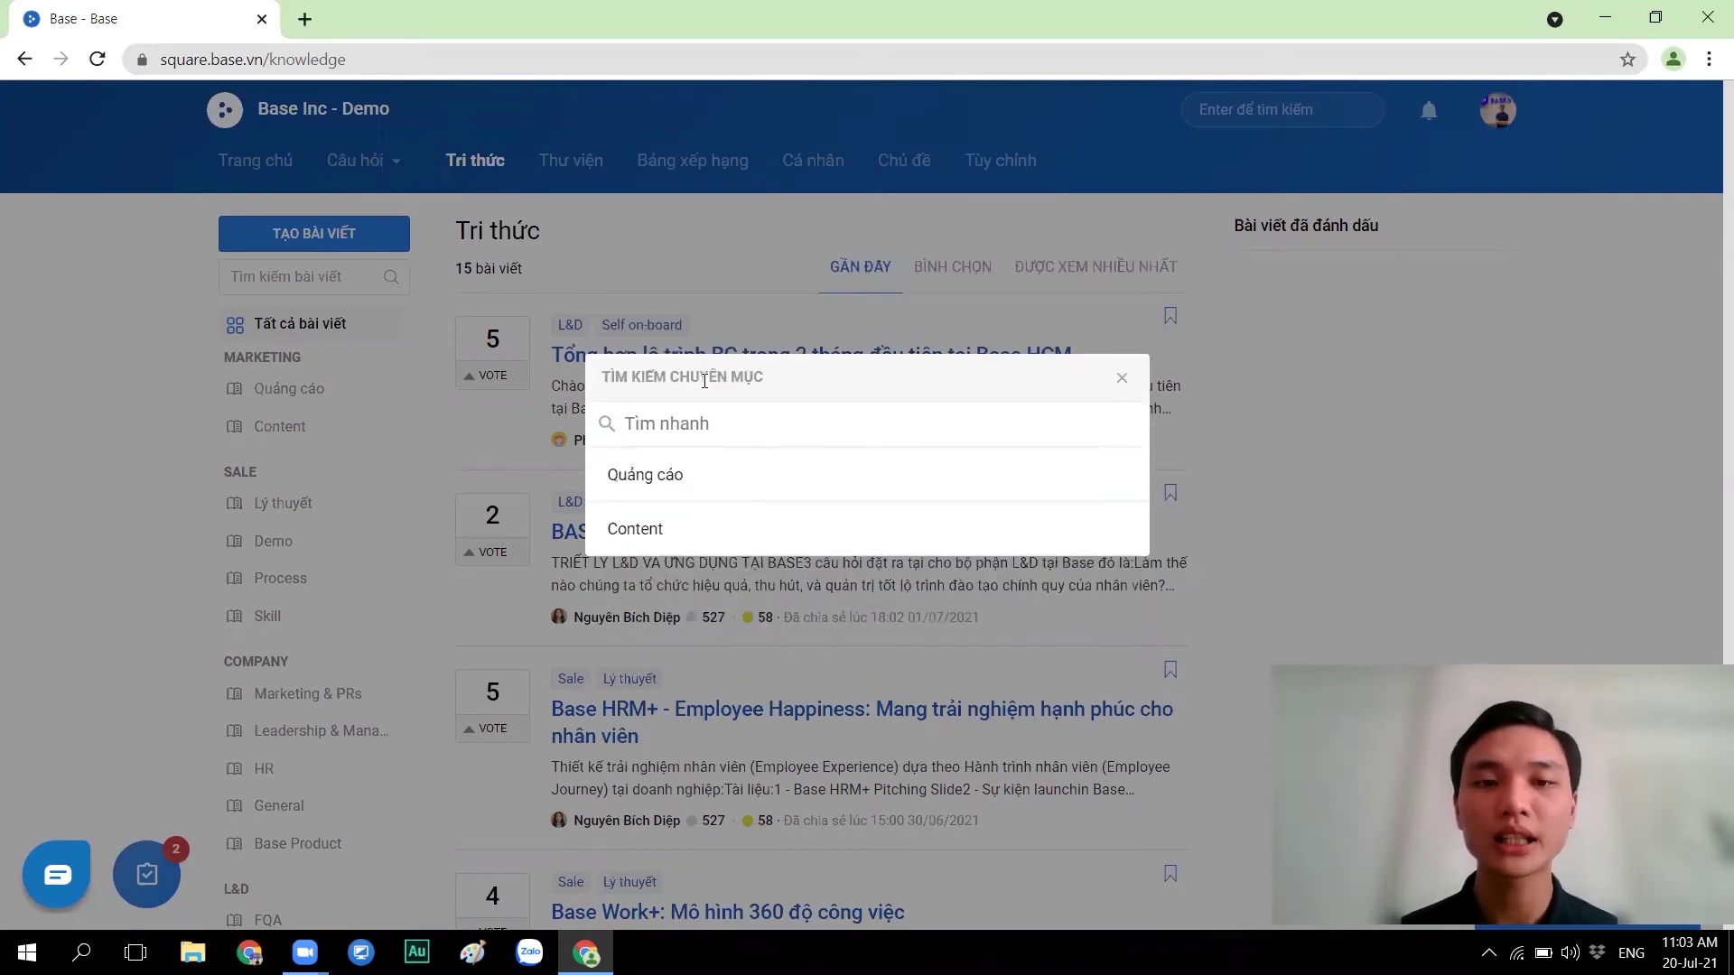
{"action": "left_click", "coordinate": [678, 487]}
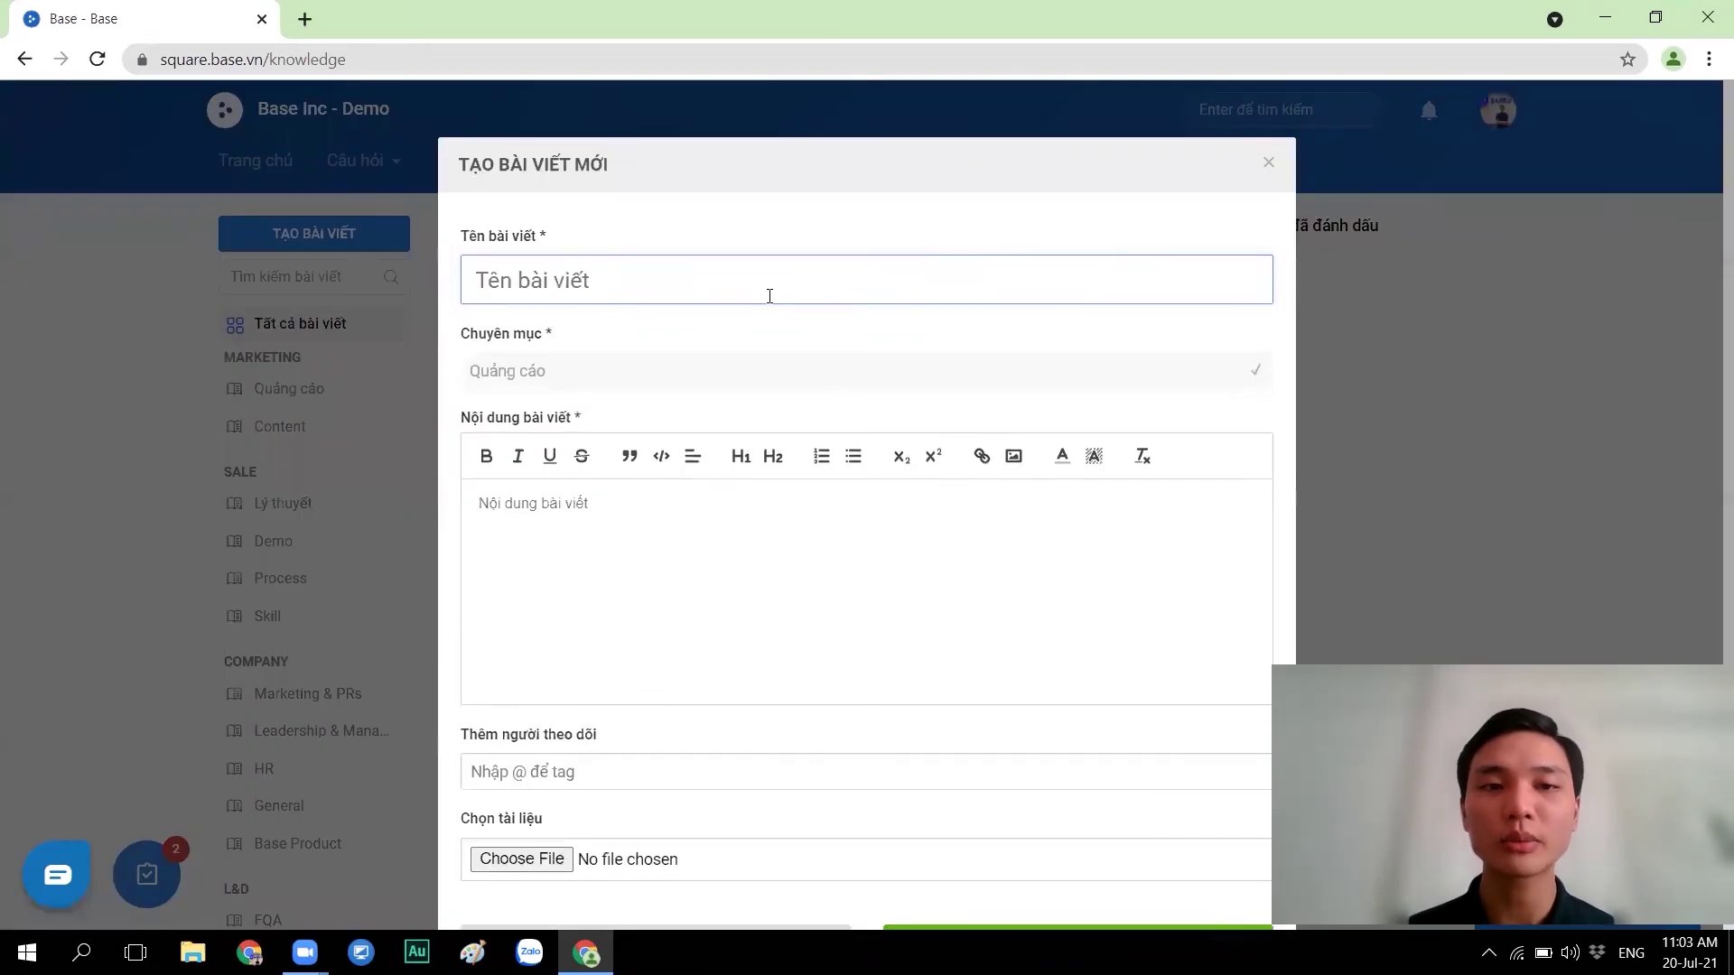
Title the new article "Kinh nghiệm chạy quảng cáo", look over its remaining fields, and discard the article.
{"action": "type", "text": "Kinh ngh"}
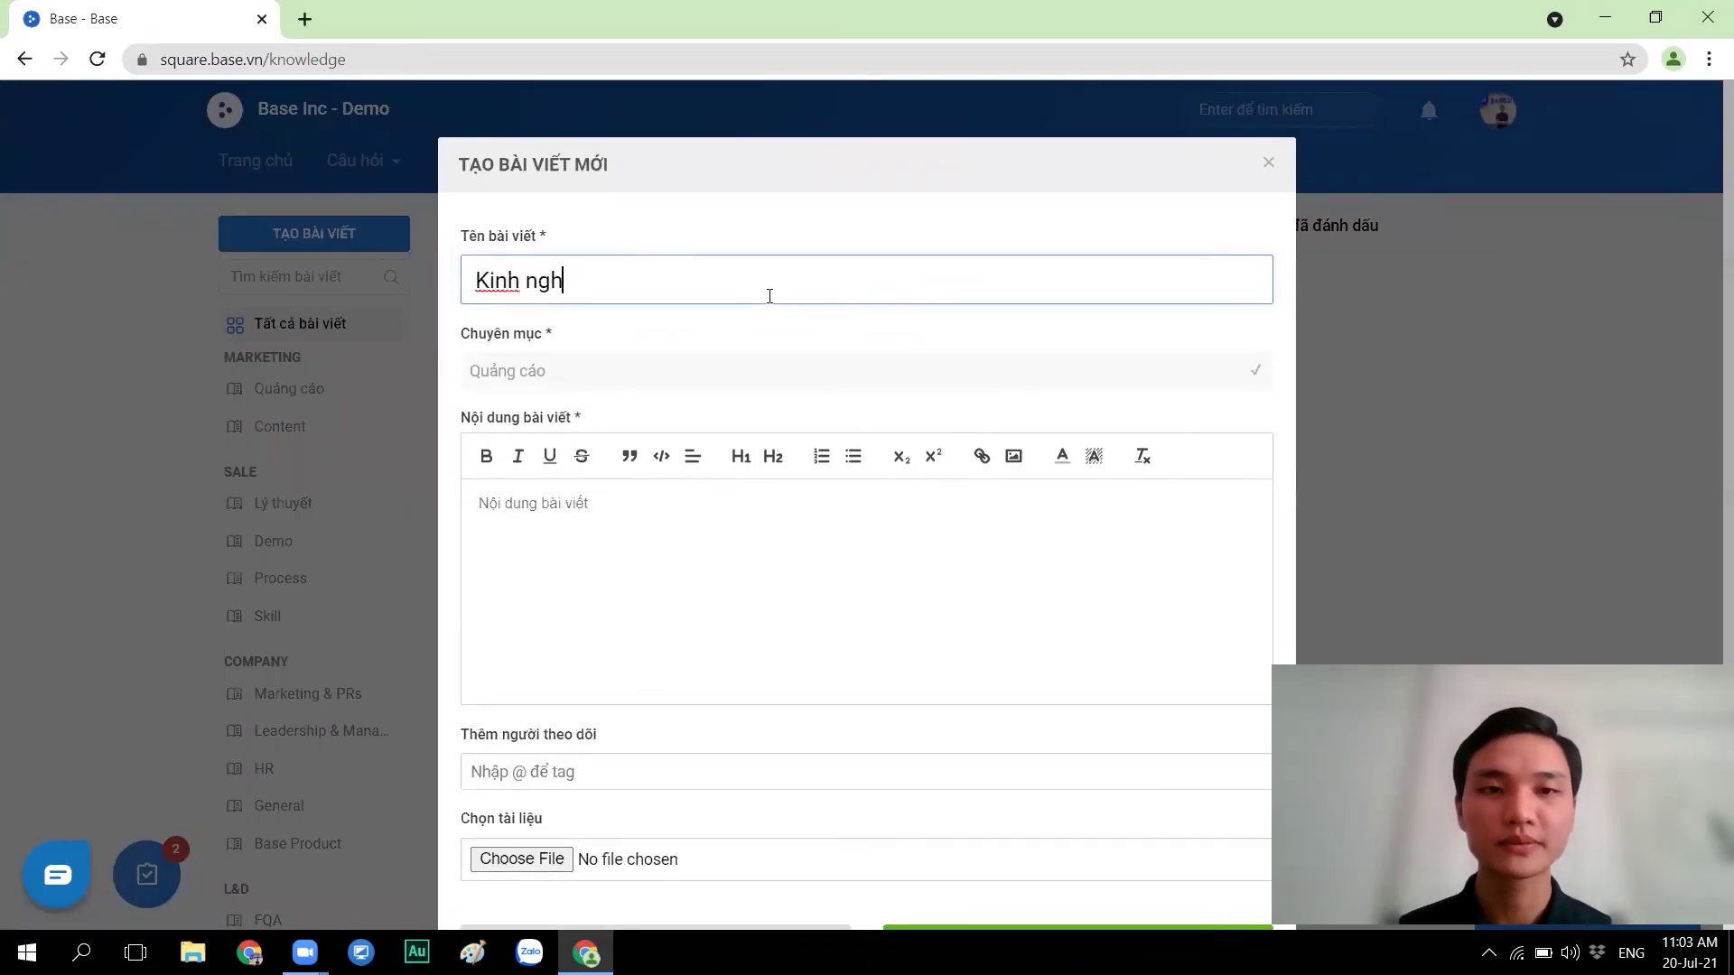
{"action": "type", "text": "iệm chay qu"}
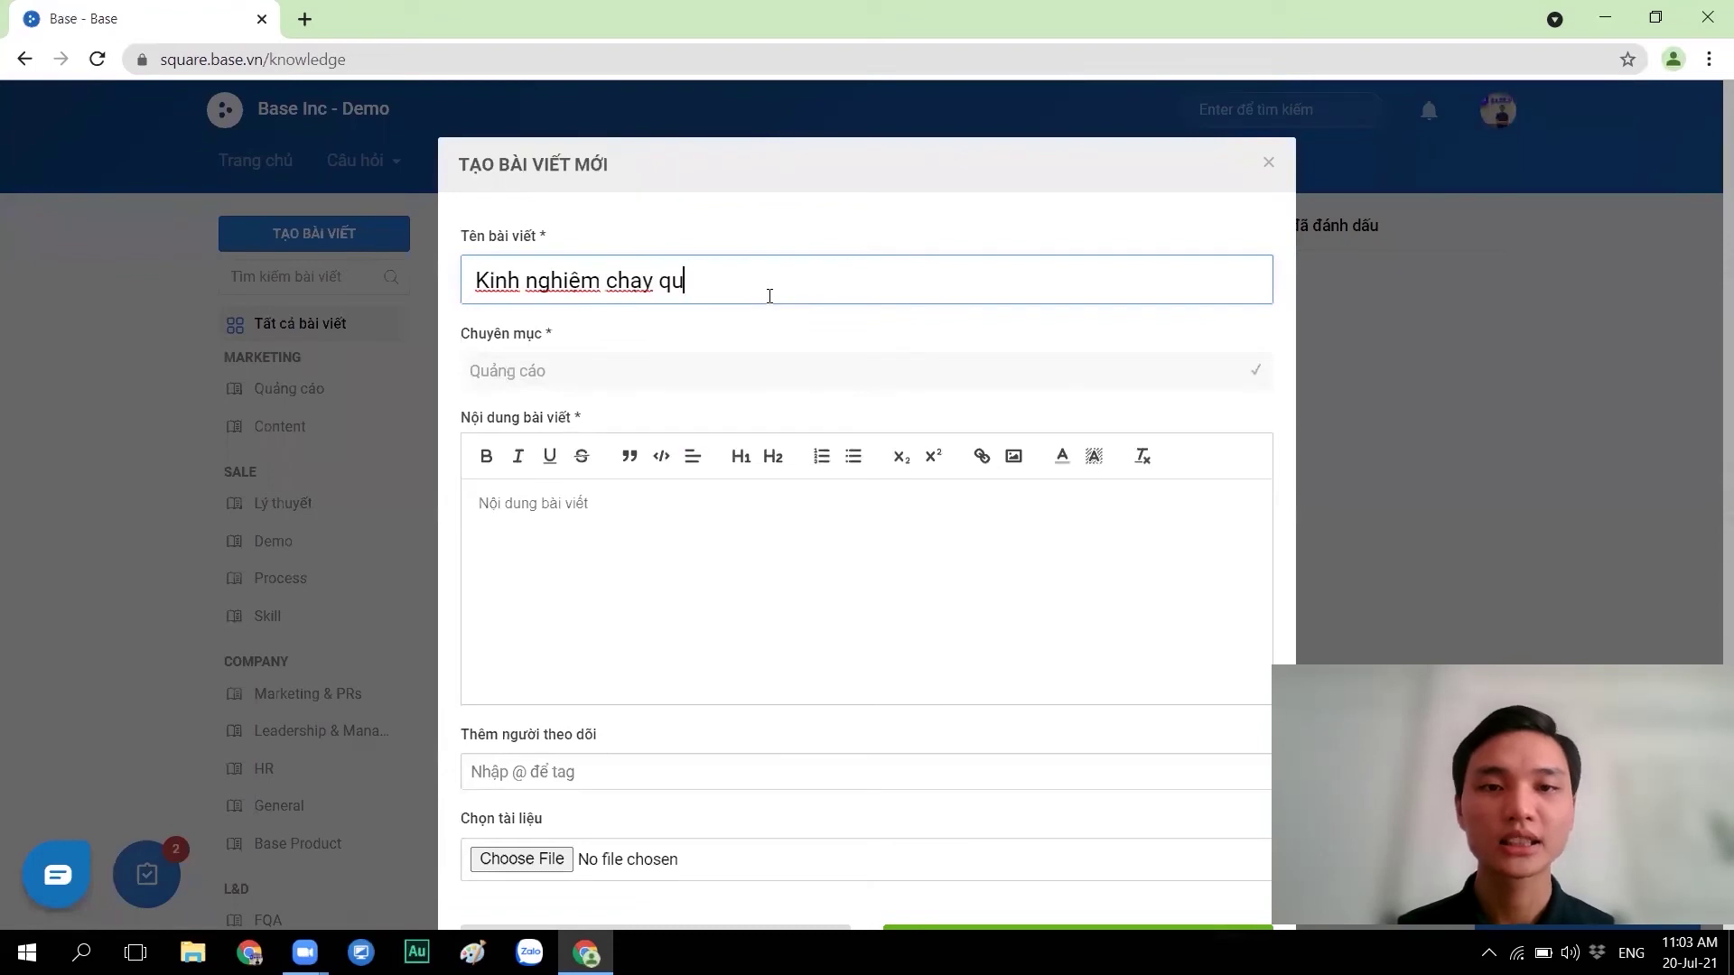
{"action": "type", "text": "ảng cáo"}
{"action": "key", "text": "Left"}
{"action": "key", "text": "Left"}
{"action": "key", "text": "Left"}
{"action": "key", "text": "Left"}
{"action": "type", "text": "g"}
{"action": "left_click", "coordinate": [804, 590]}
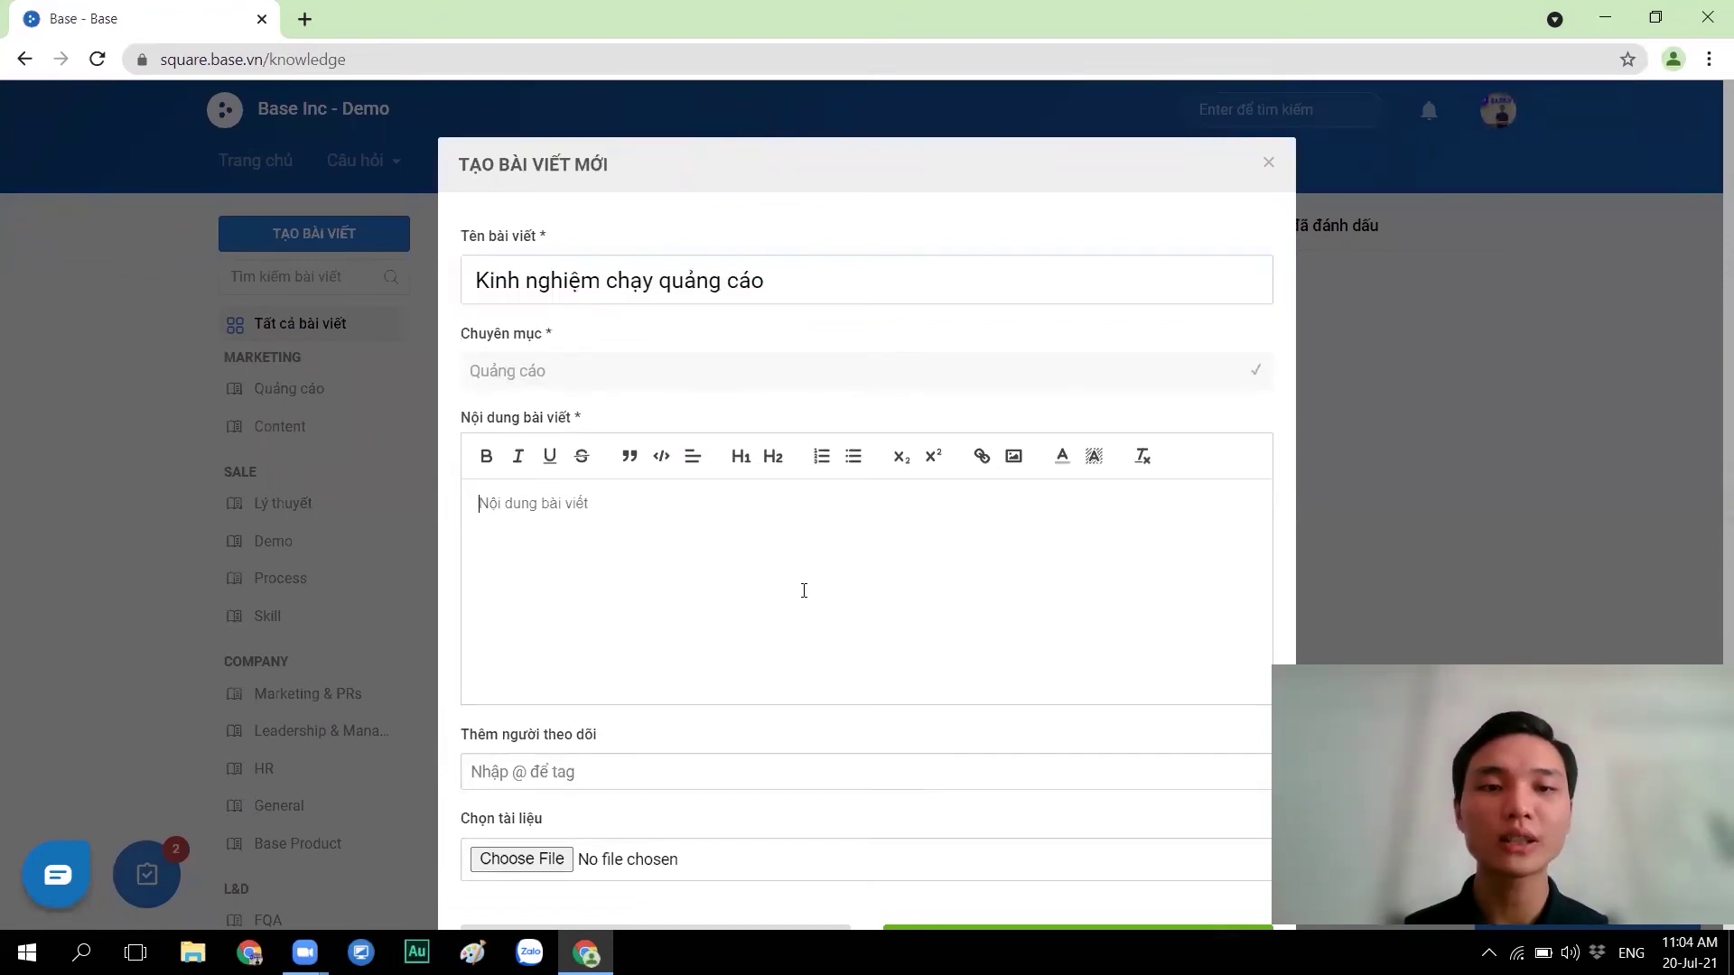
{"action": "scroll", "coordinate": [804, 591], "scroll_direction": "down", "scroll_amount": 1}
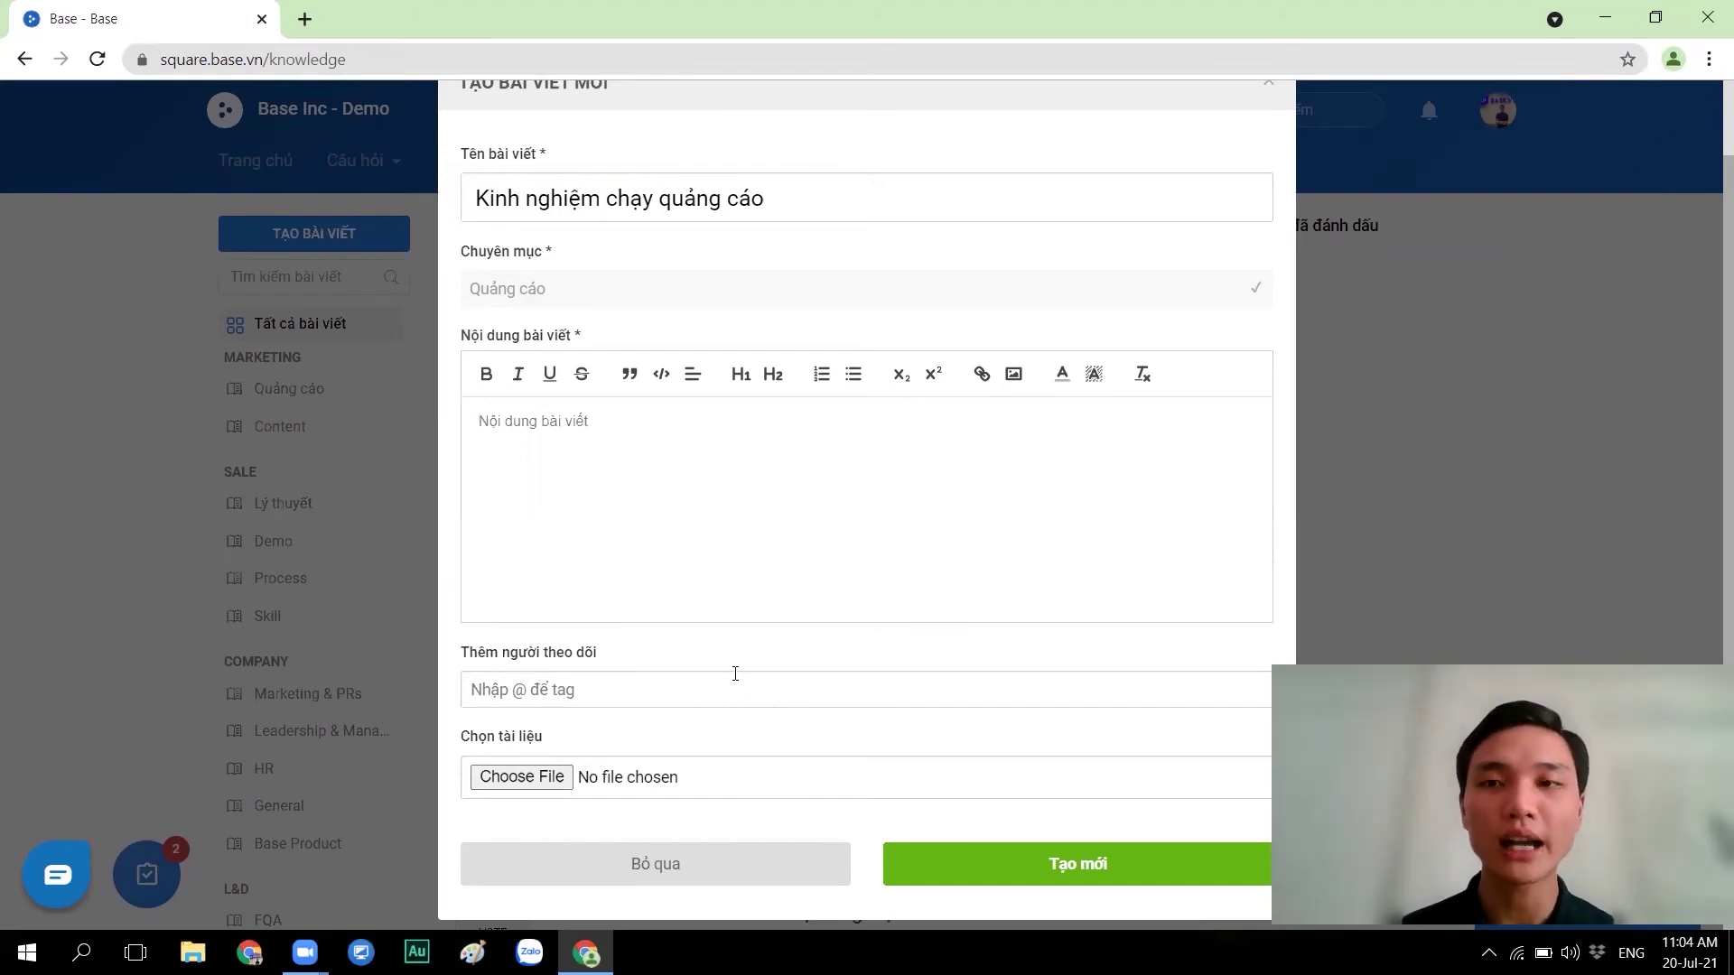
{"action": "left_click", "coordinate": [677, 867]}
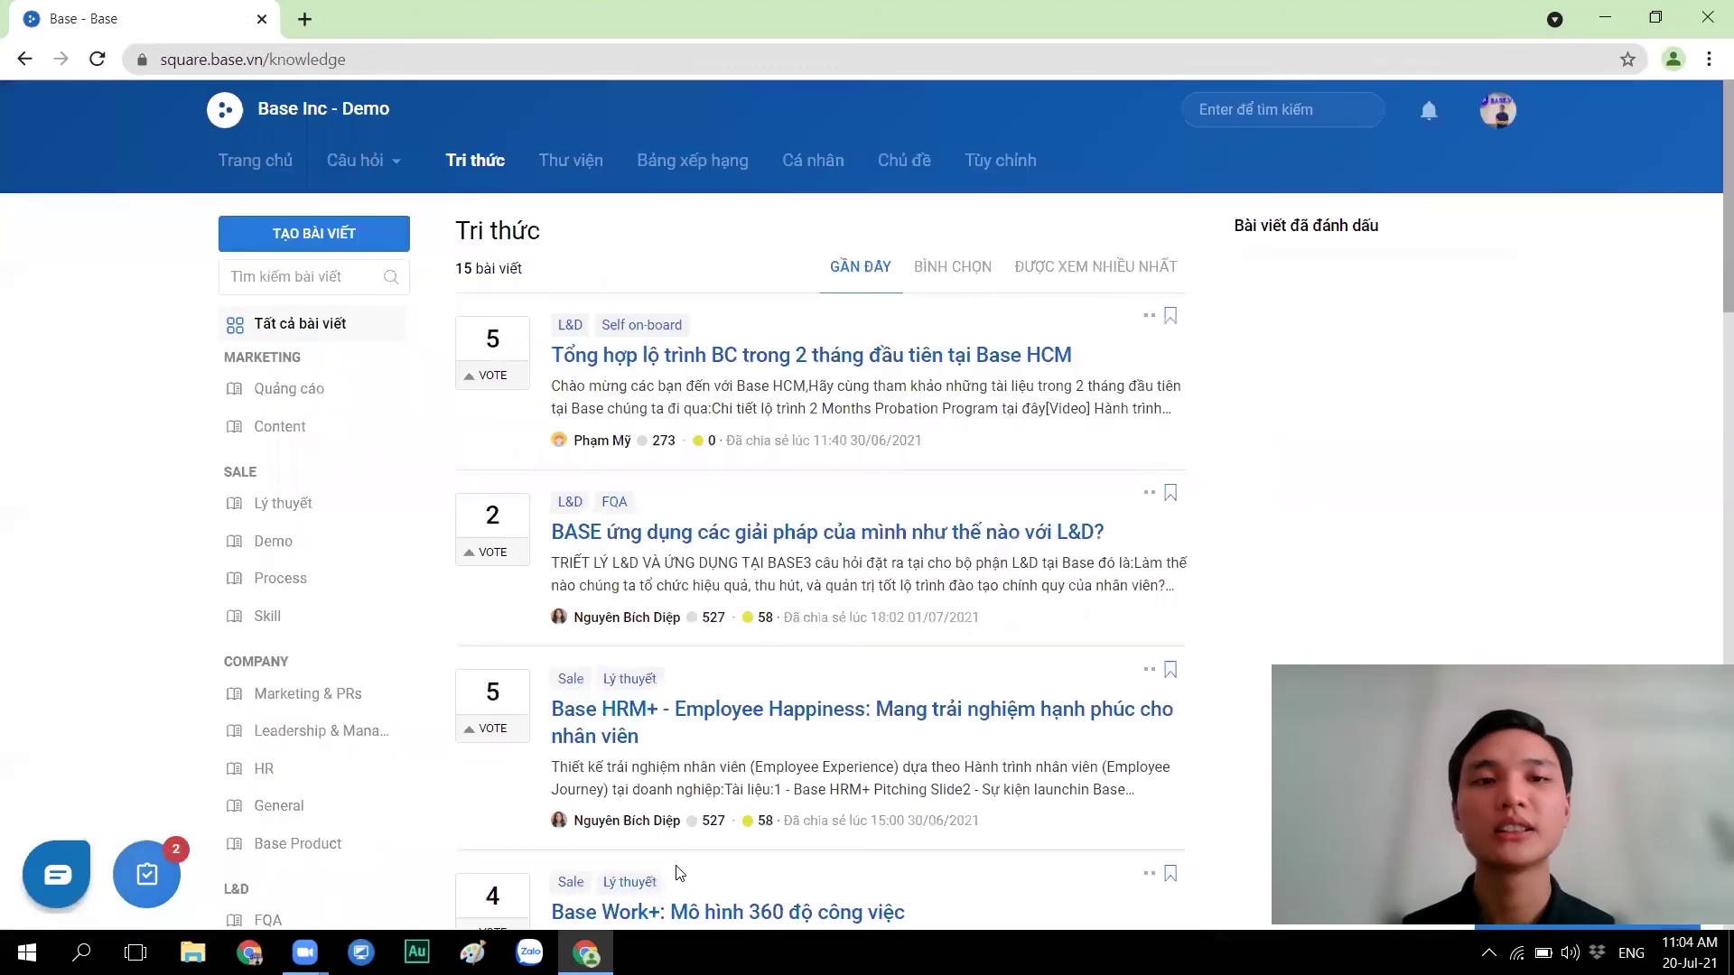
Start a new library document in the Marketing topic's Content category.
{"action": "left_click", "coordinate": [560, 173]}
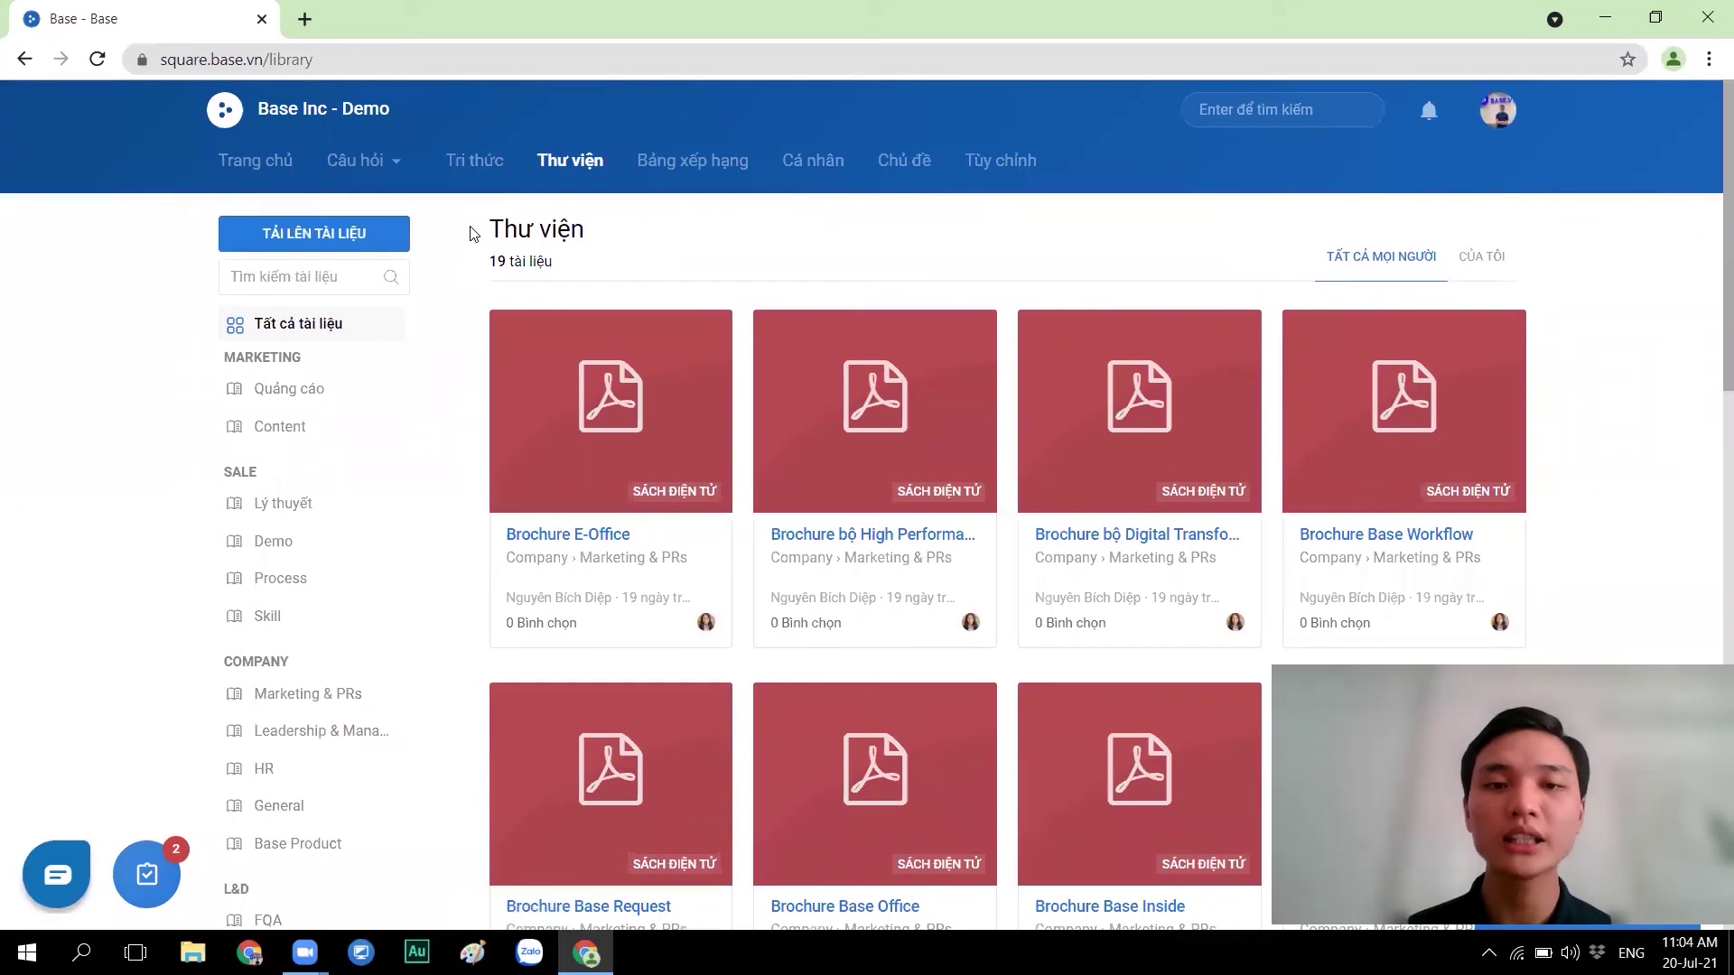
{"action": "left_click", "coordinate": [325, 238]}
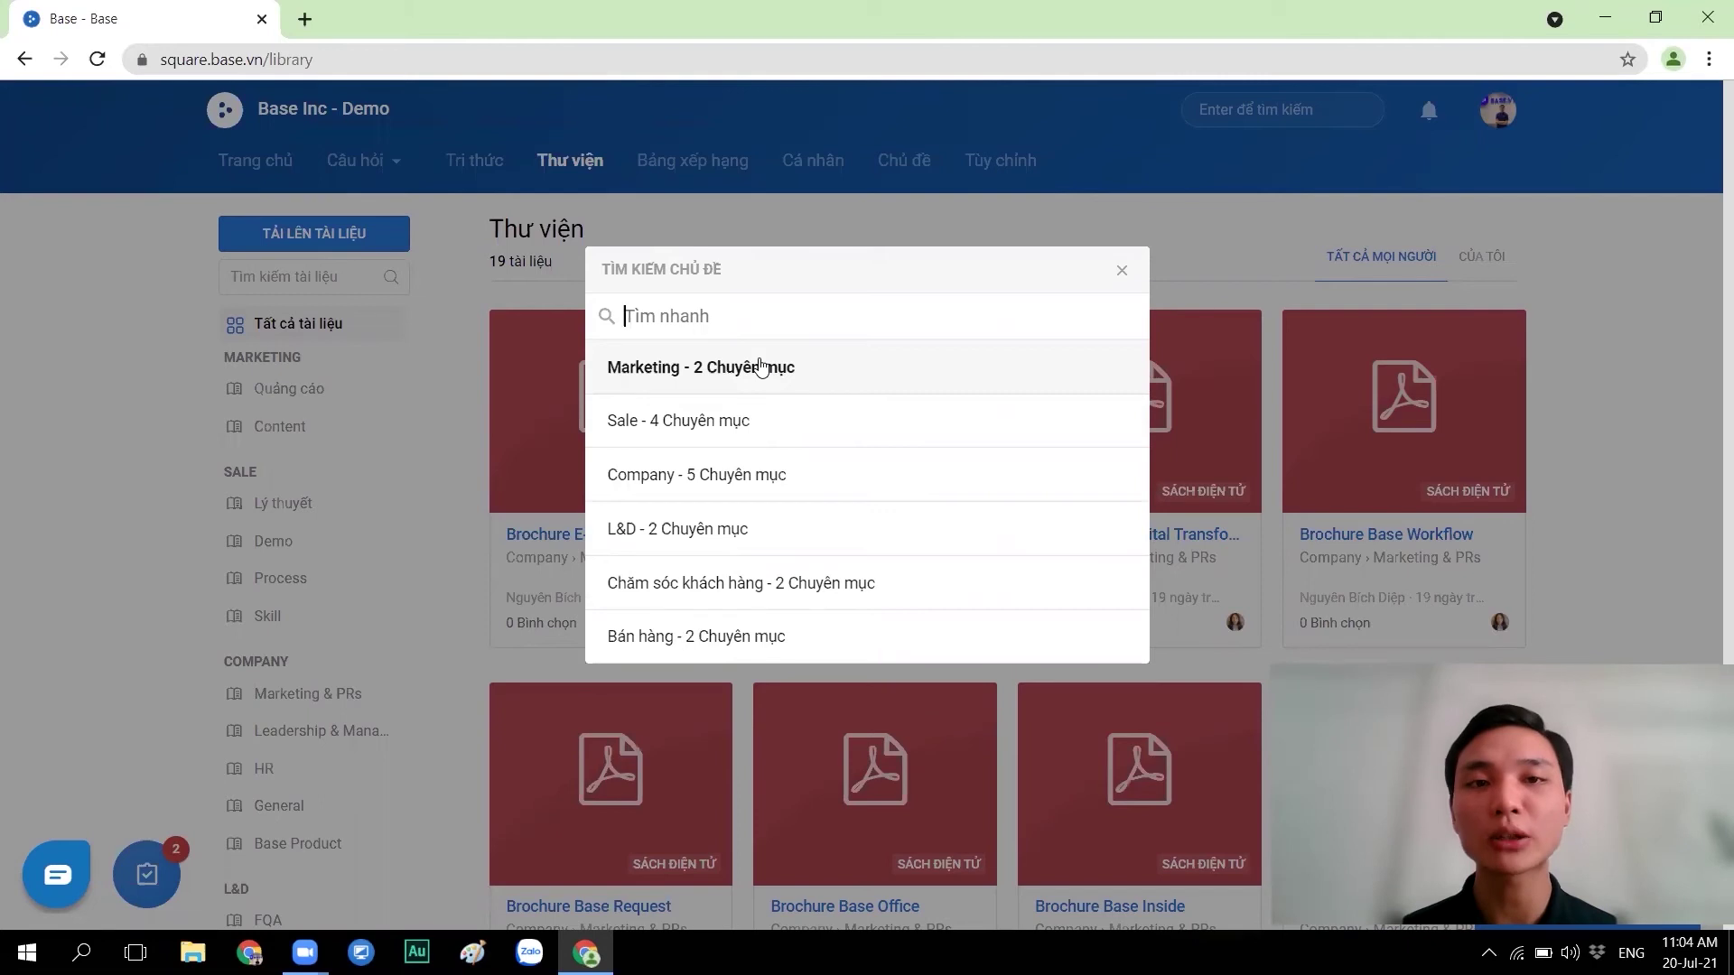
{"action": "left_click", "coordinate": [710, 378]}
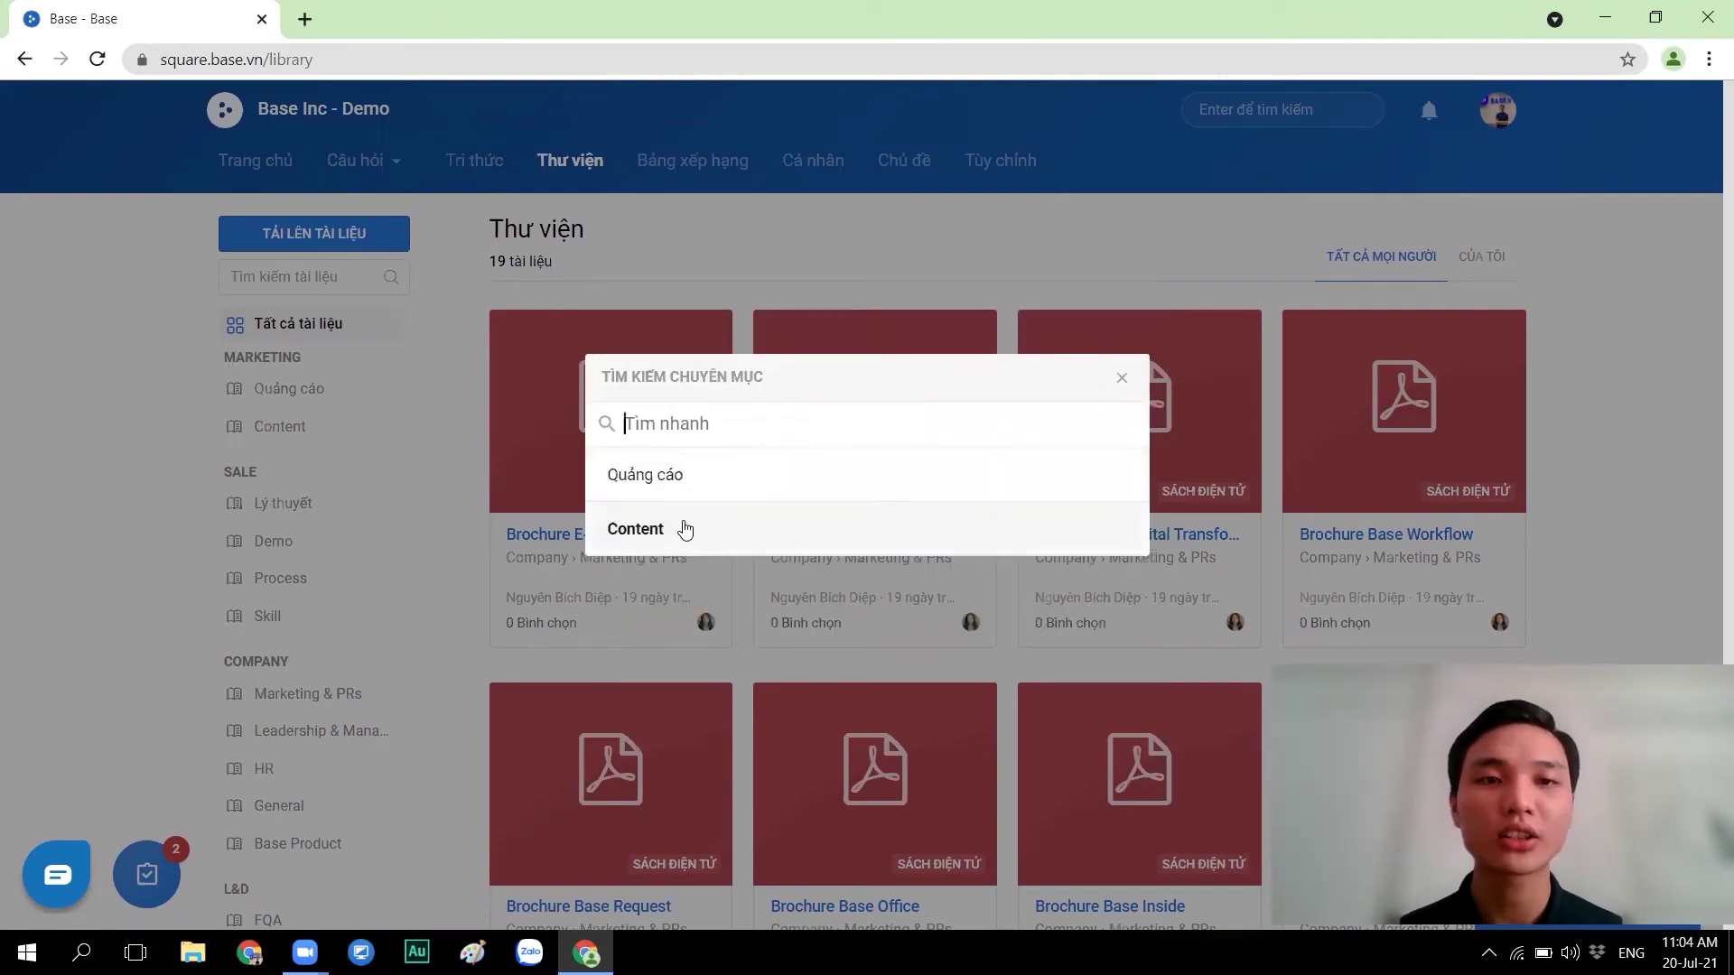
{"action": "left_click", "coordinate": [685, 530]}
Name the library document Cuốn sách "Bí kíp viết content hiệu quả".
{"action": "type", "text": "Cuốn sách"}
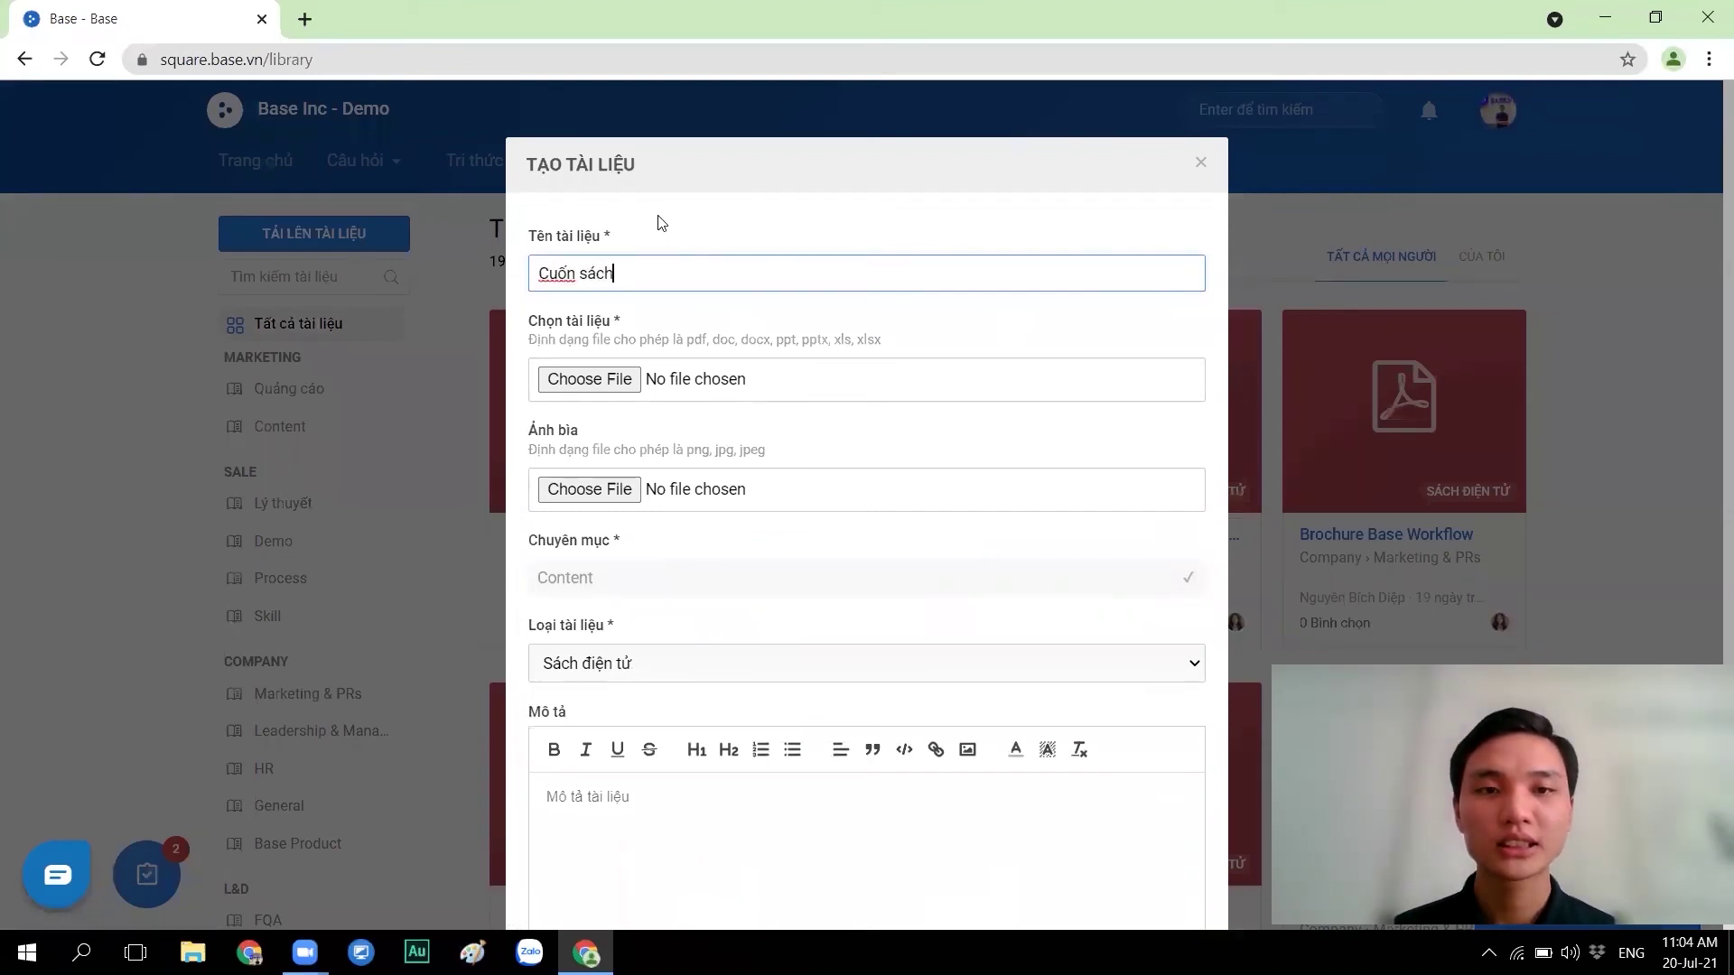
{"action": "type", "text": " \"Bí ks"}
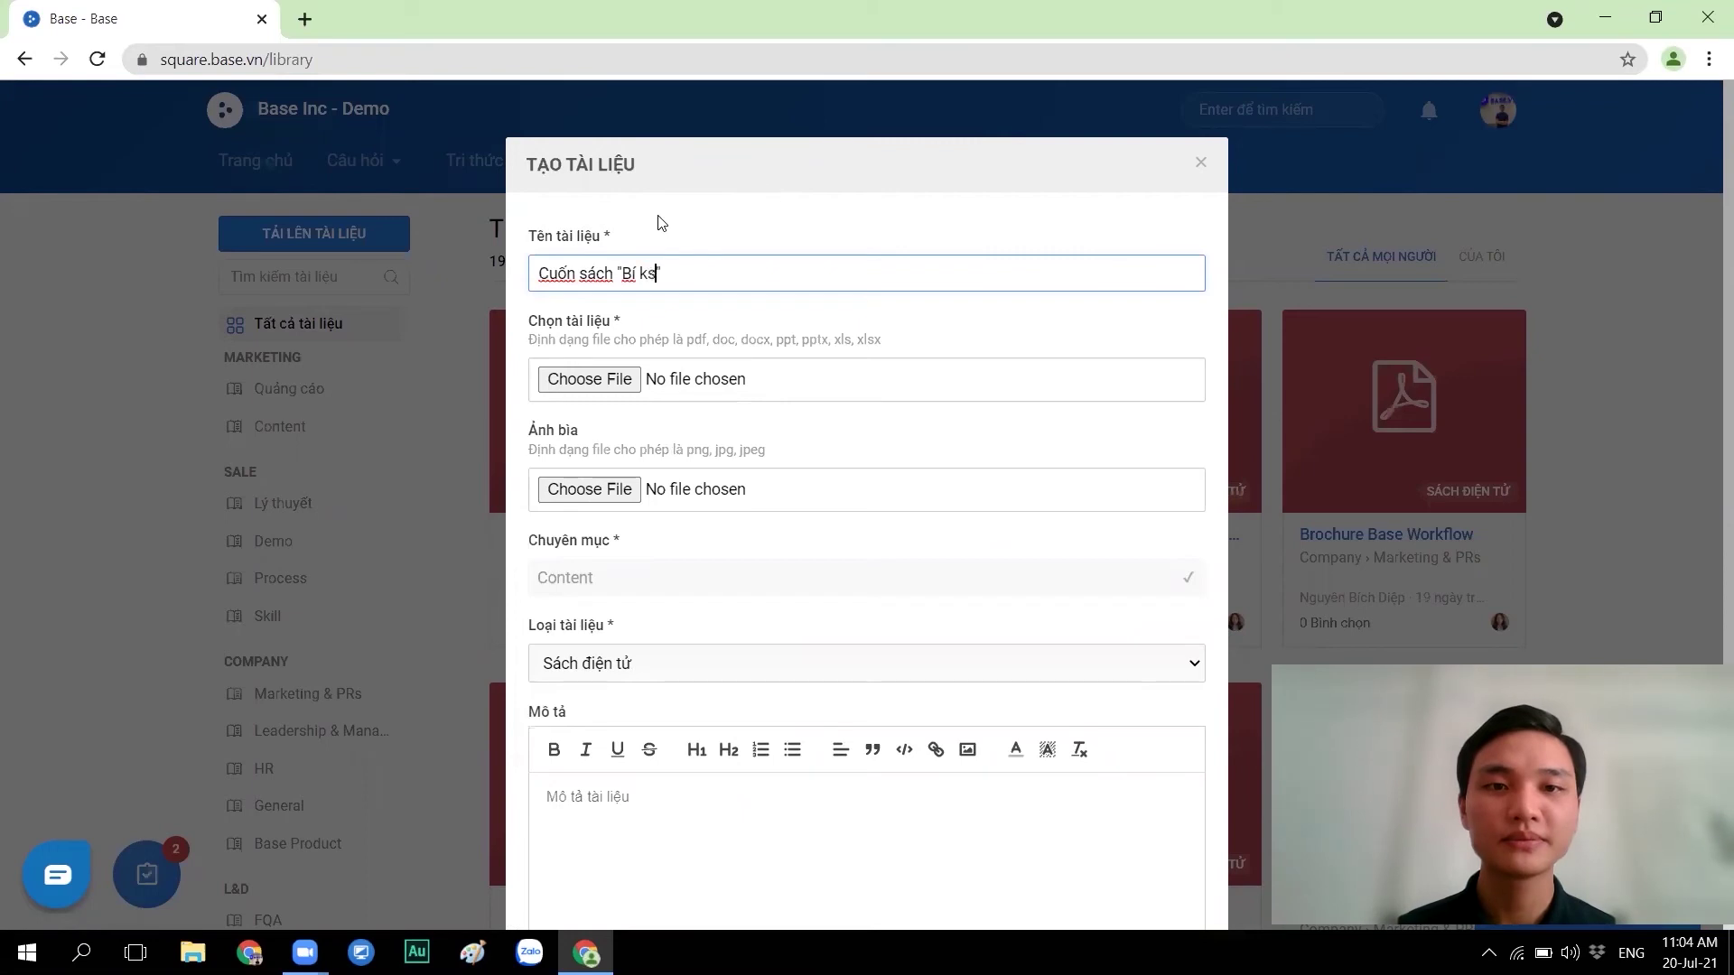
{"action": "key", "text": "BackSpace"}
{"action": "type", "text": "íp viết "}
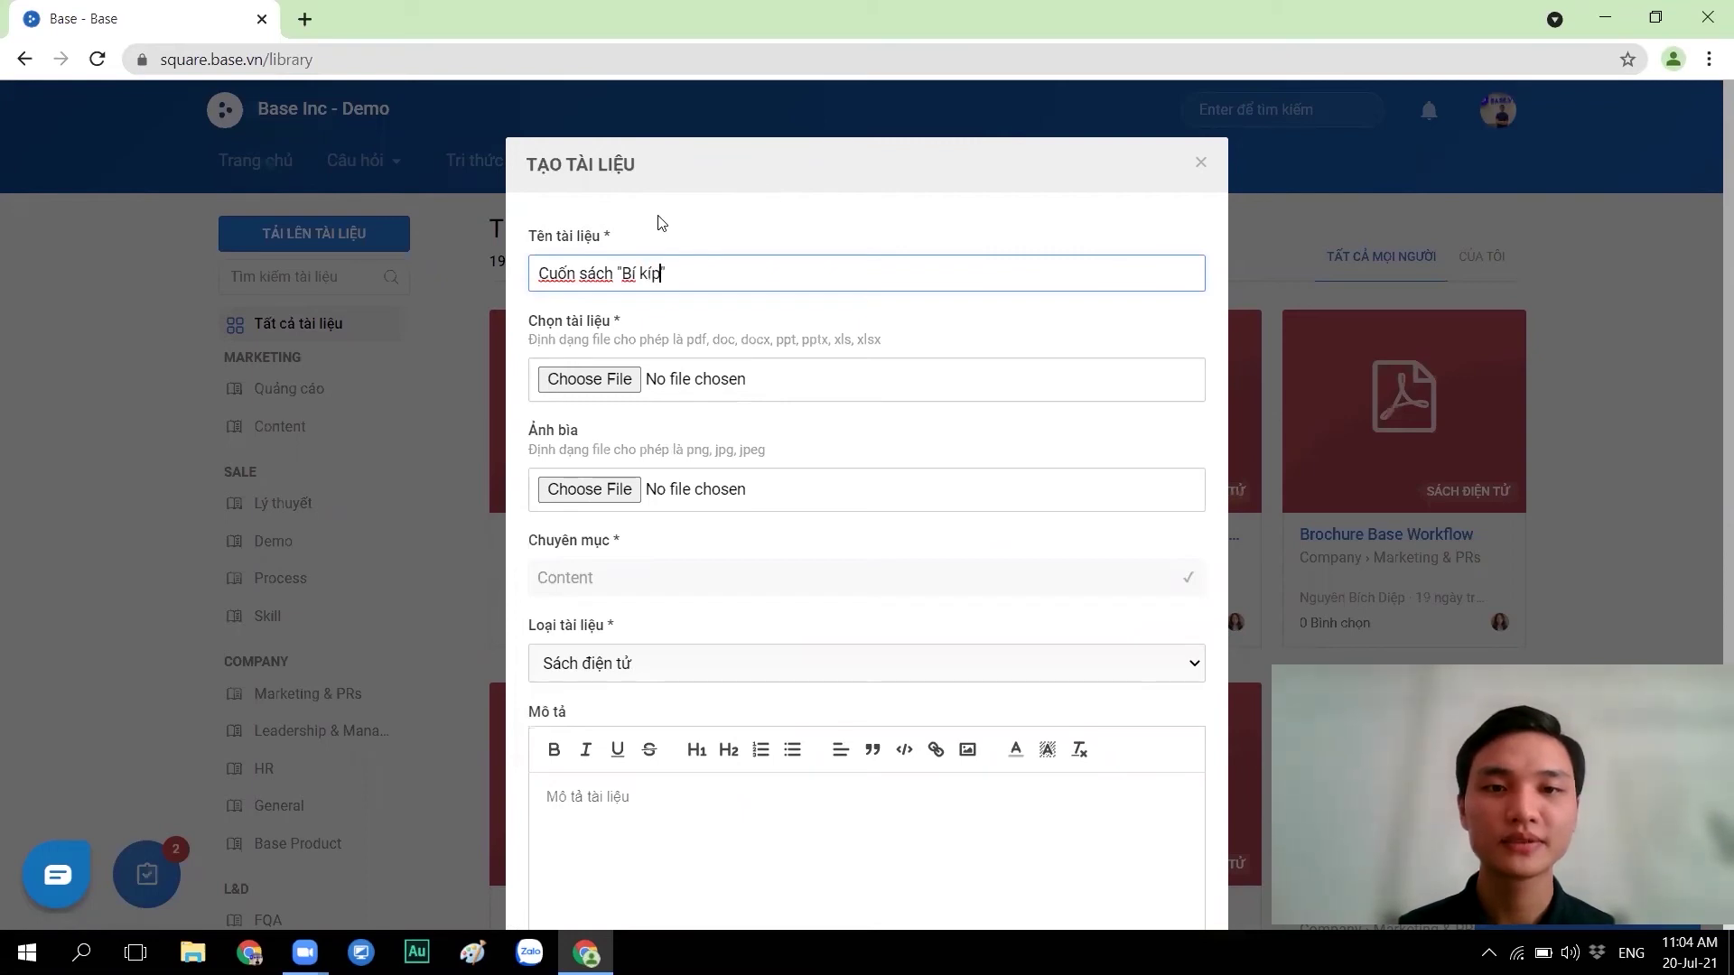
{"action": "type", "text": "content hiệu q"}
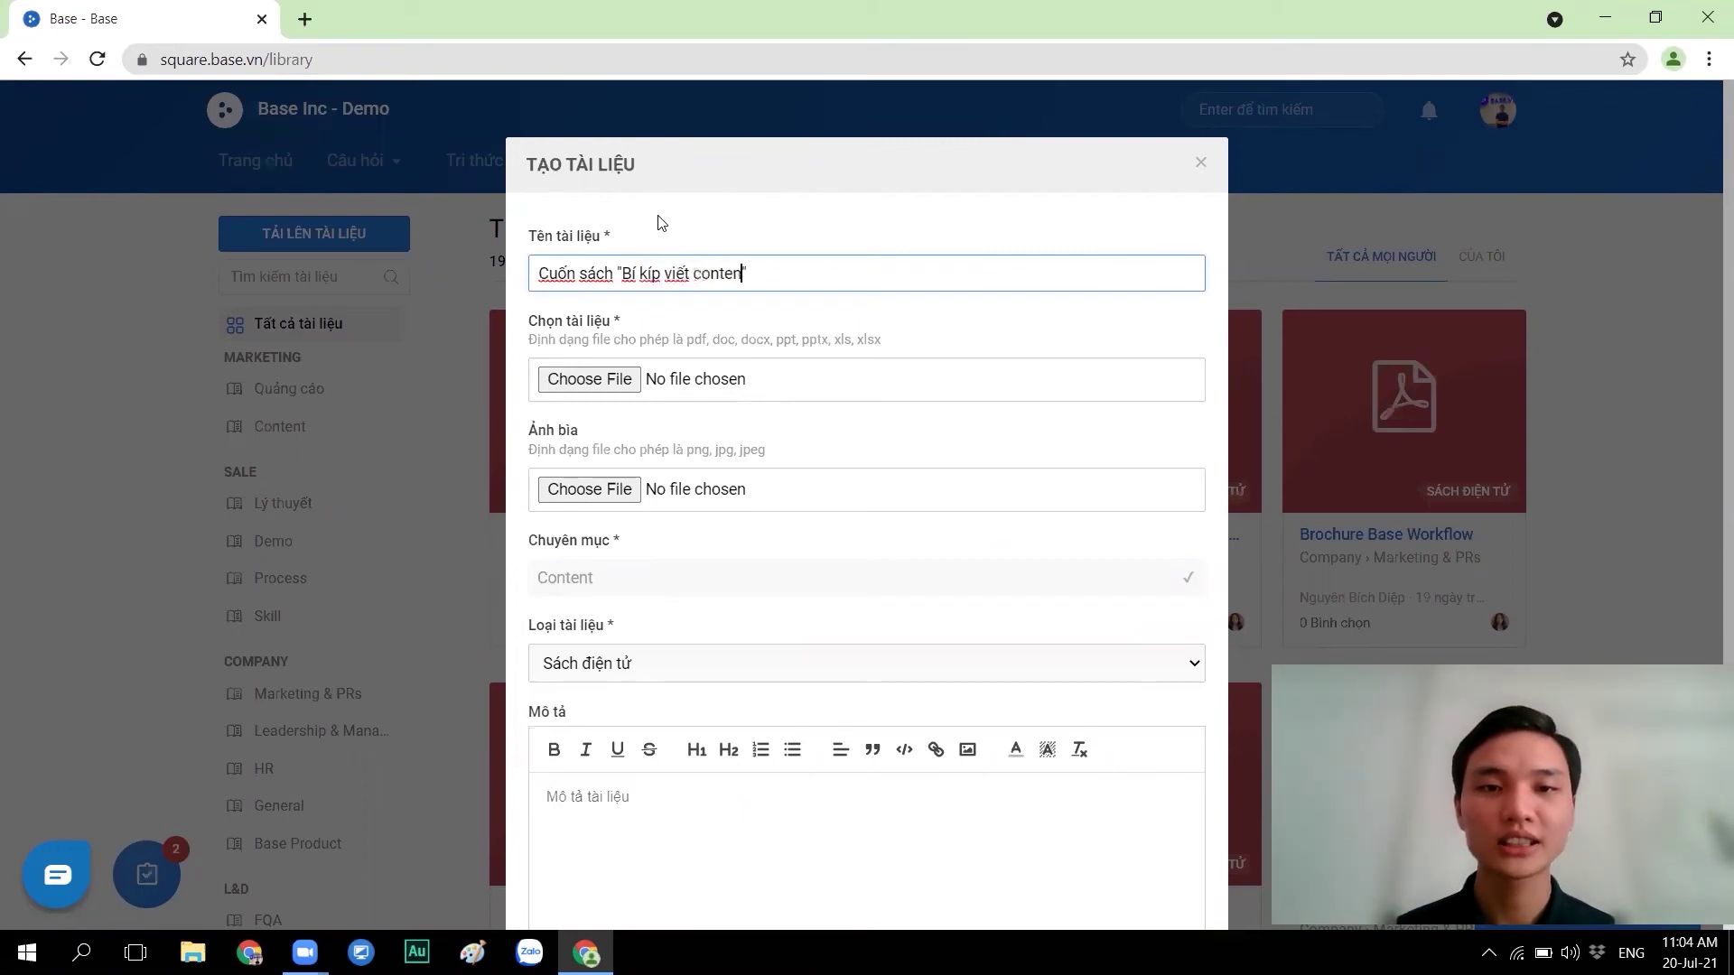
{"action": "type", "text": "uả"}
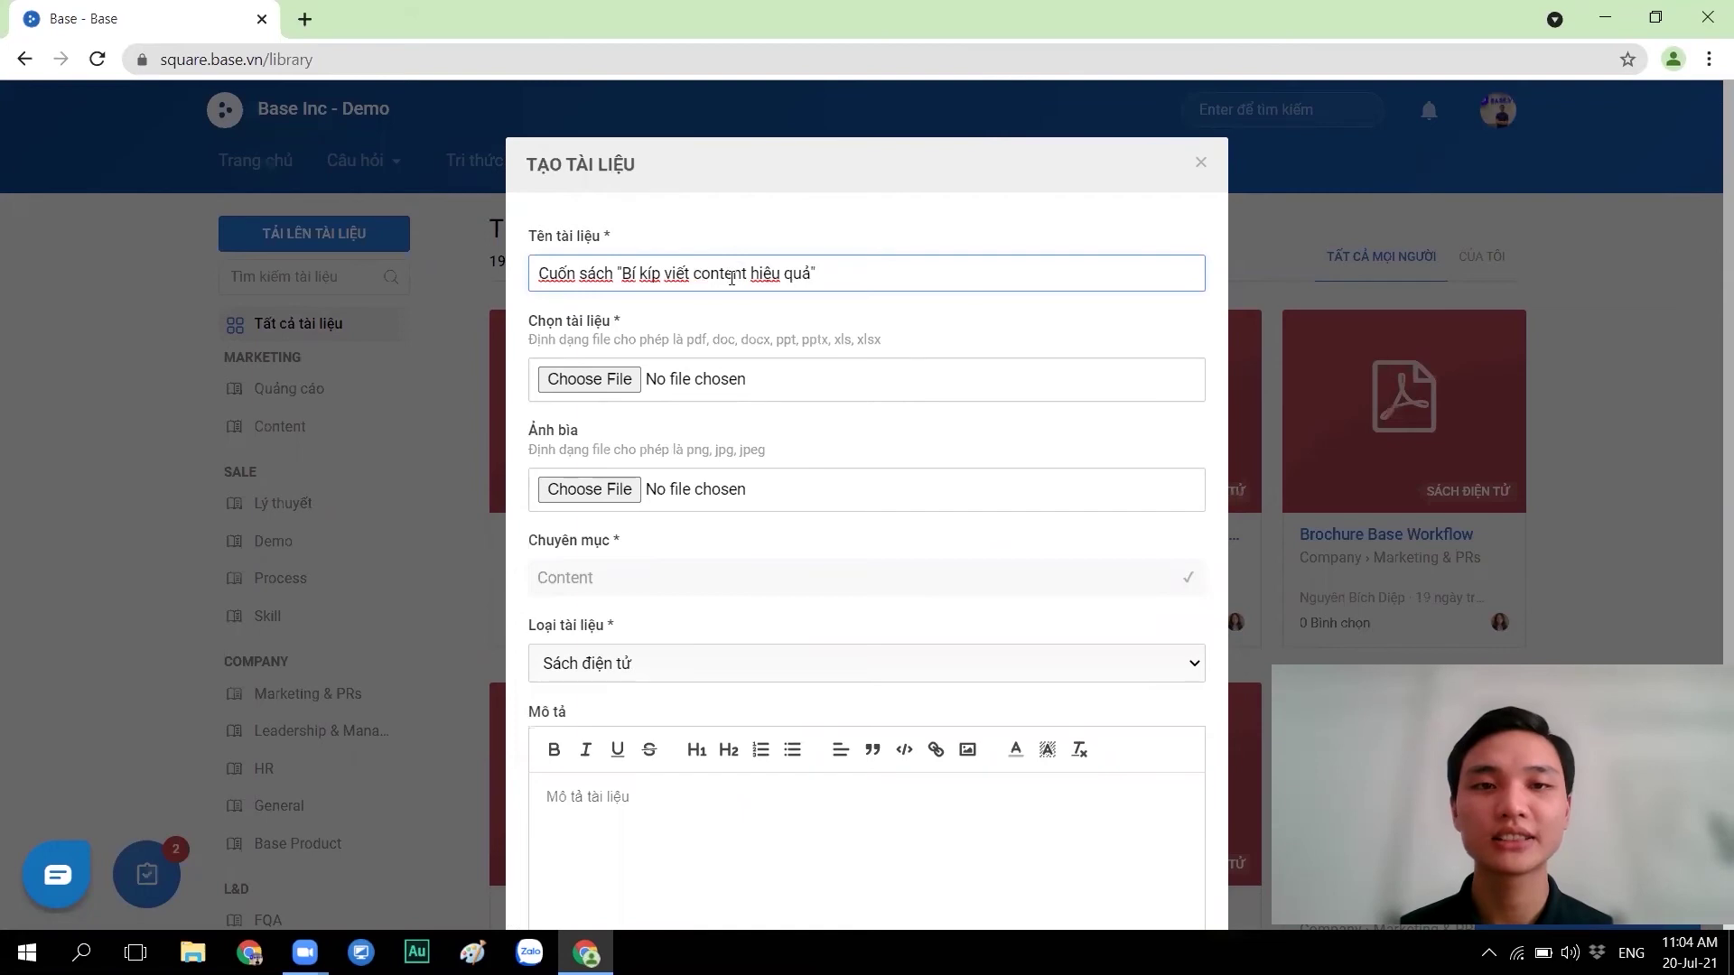
{"action": "triple_click", "coordinate": [889, 275]}
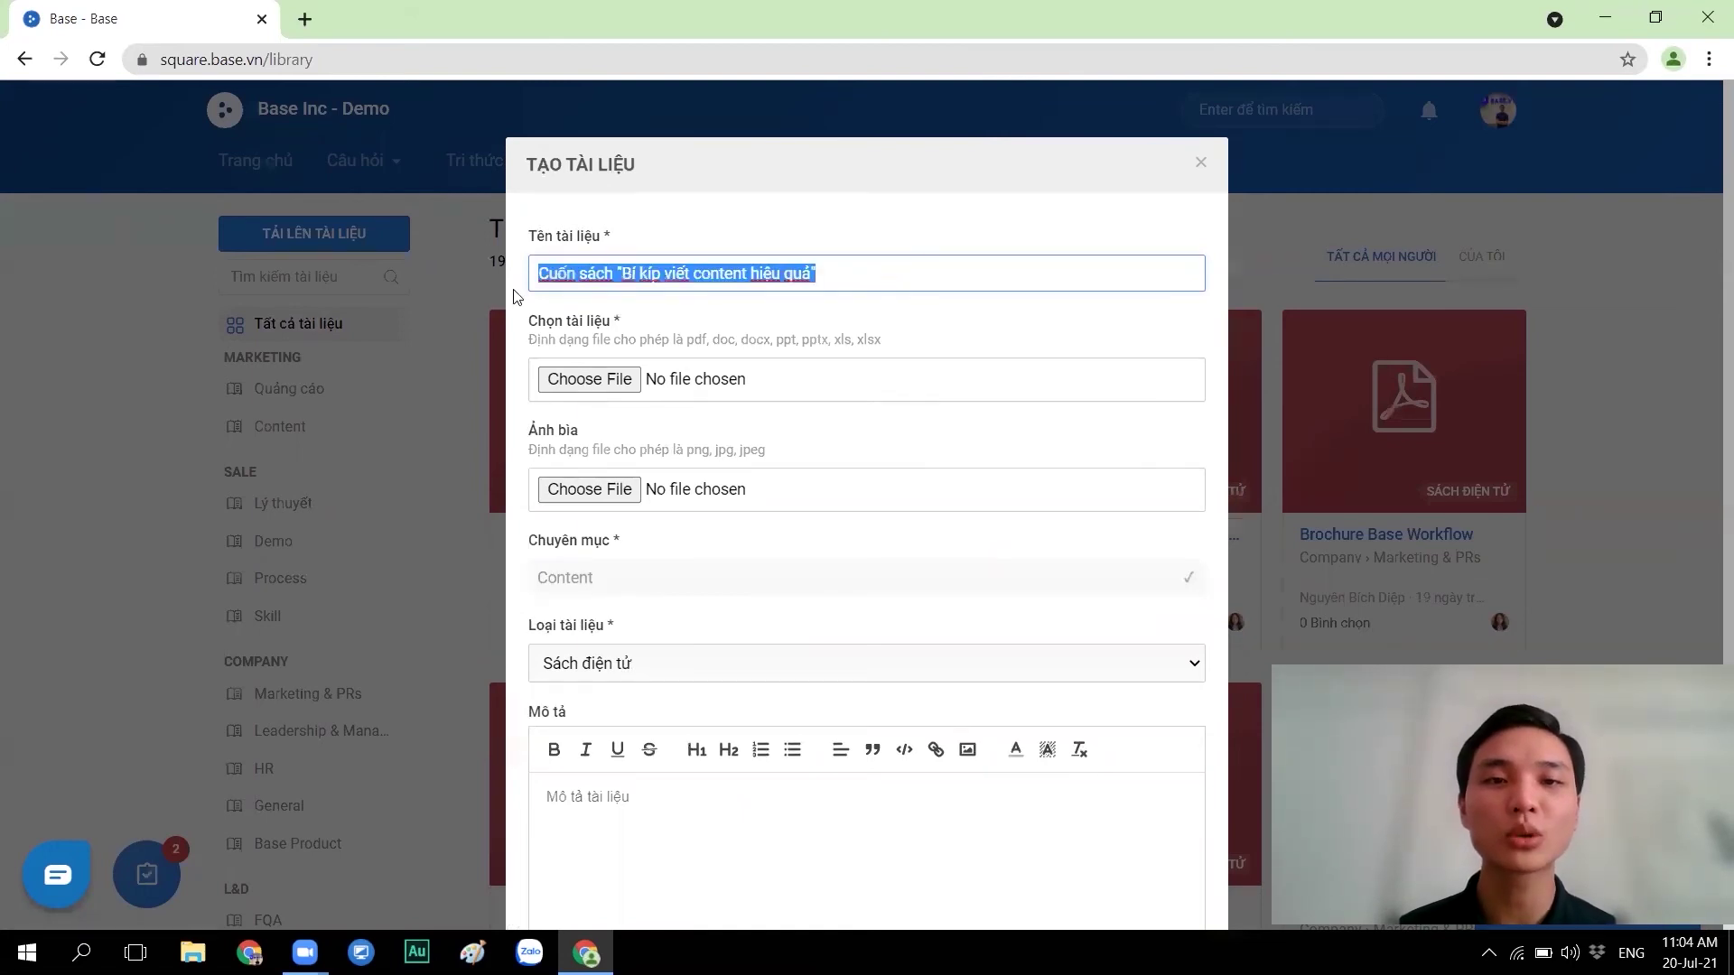
{"action": "left_click", "coordinate": [937, 300]}
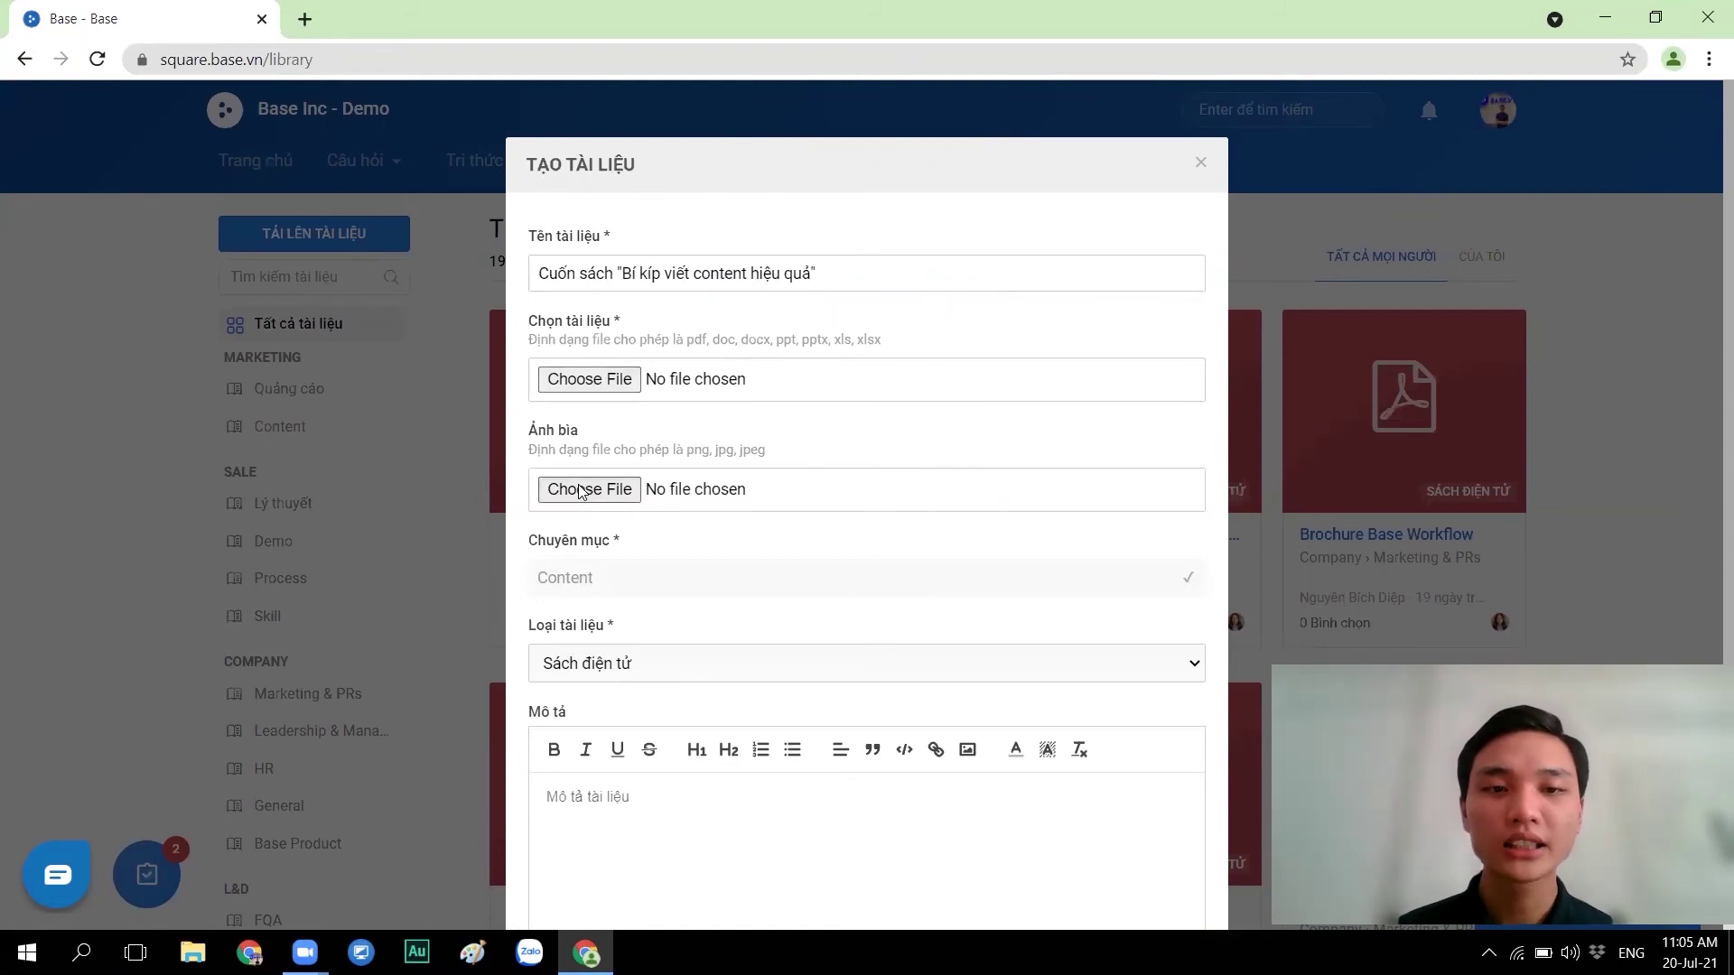
Review the allowed cover image formats and the available document types, and discard the new document.
{"action": "left_click_drag", "start_coordinate": [685, 449], "coordinate": [789, 453]}
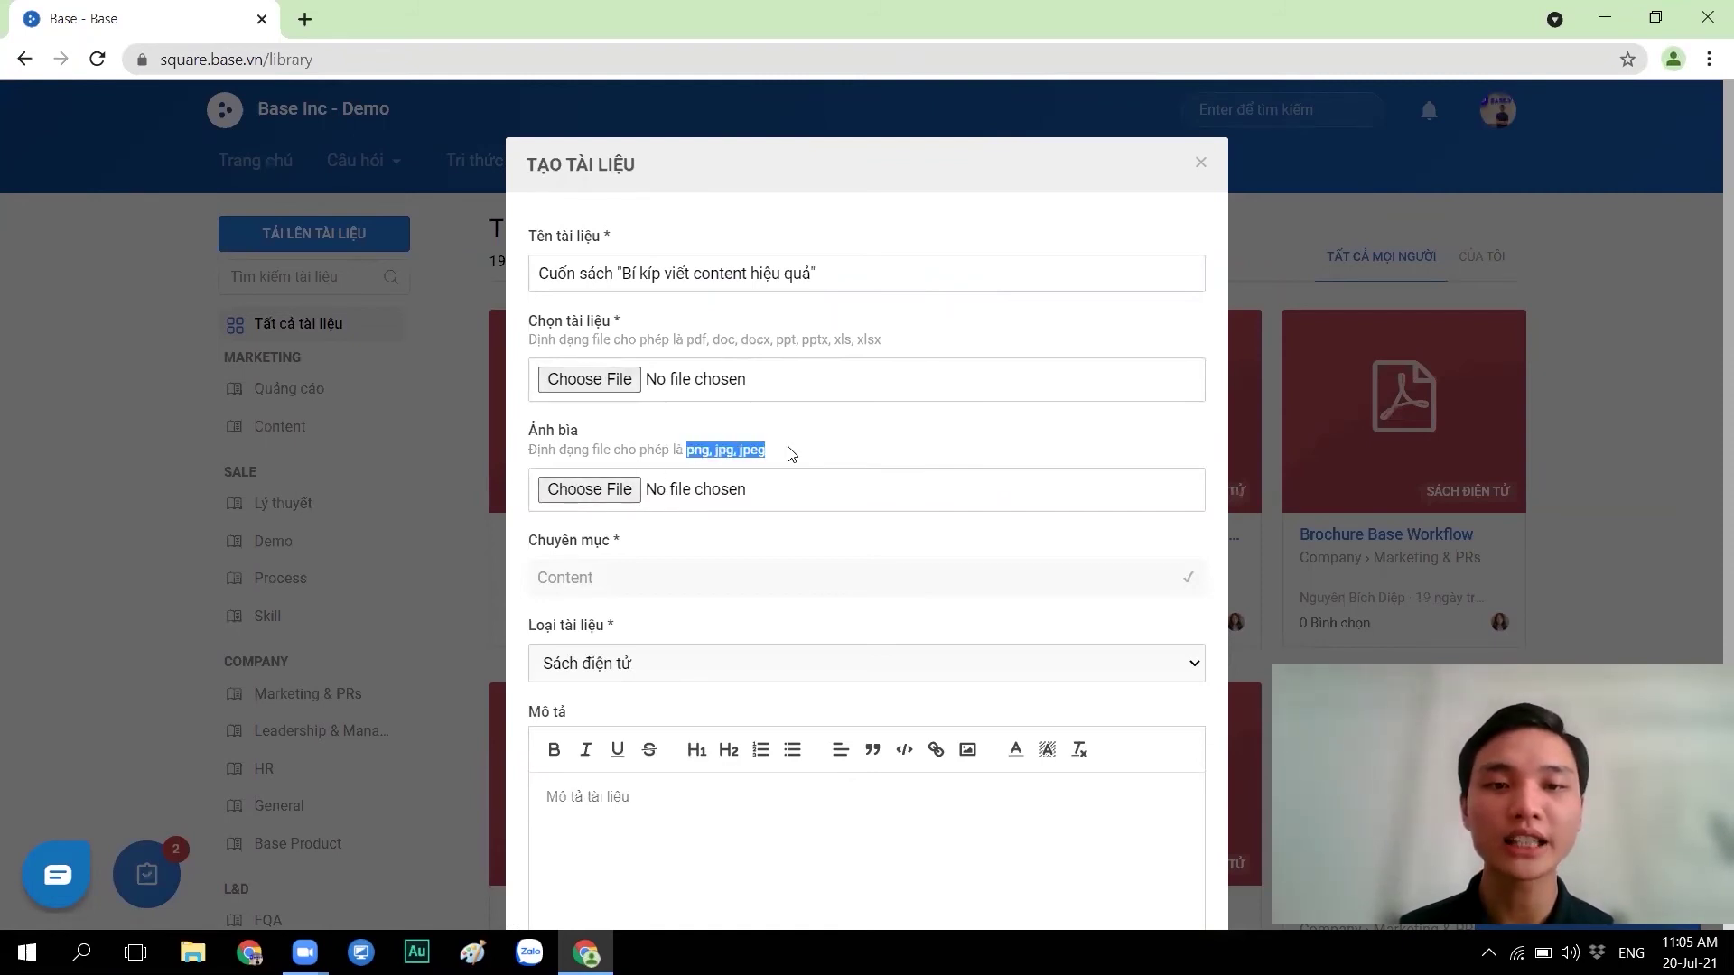
{"action": "left_click", "coordinate": [788, 453]}
{"action": "scroll", "coordinate": [786, 452], "scroll_direction": "down", "scroll_amount": 3}
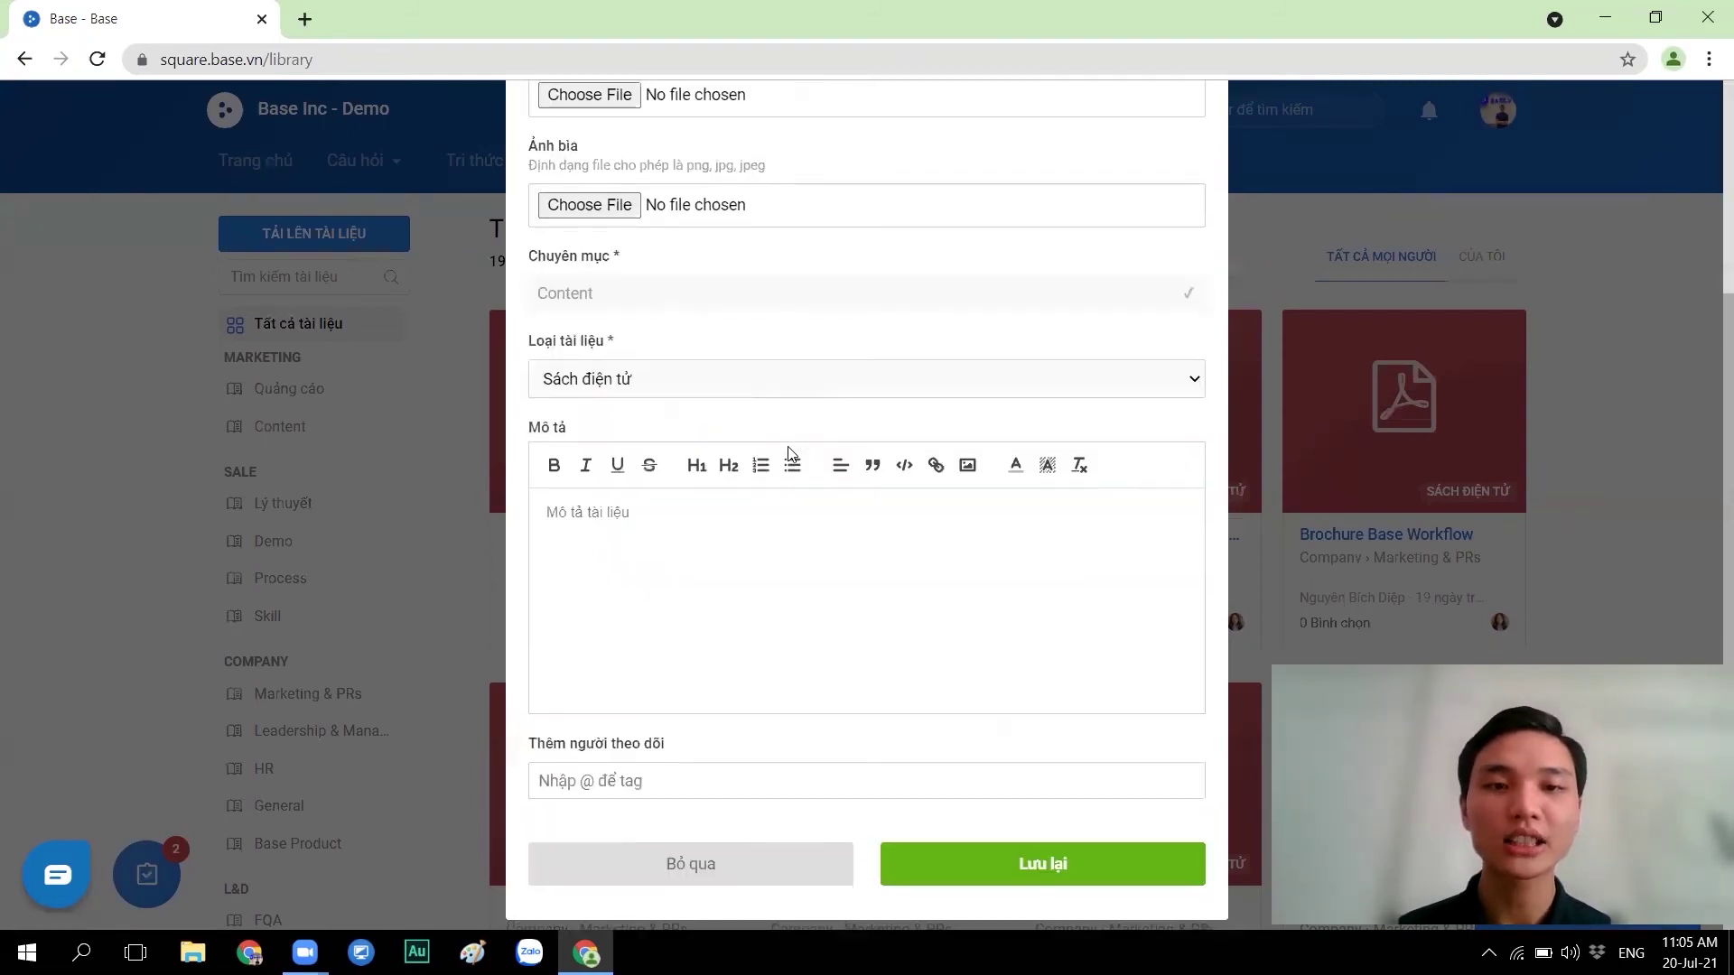
{"action": "left_click", "coordinate": [684, 378]}
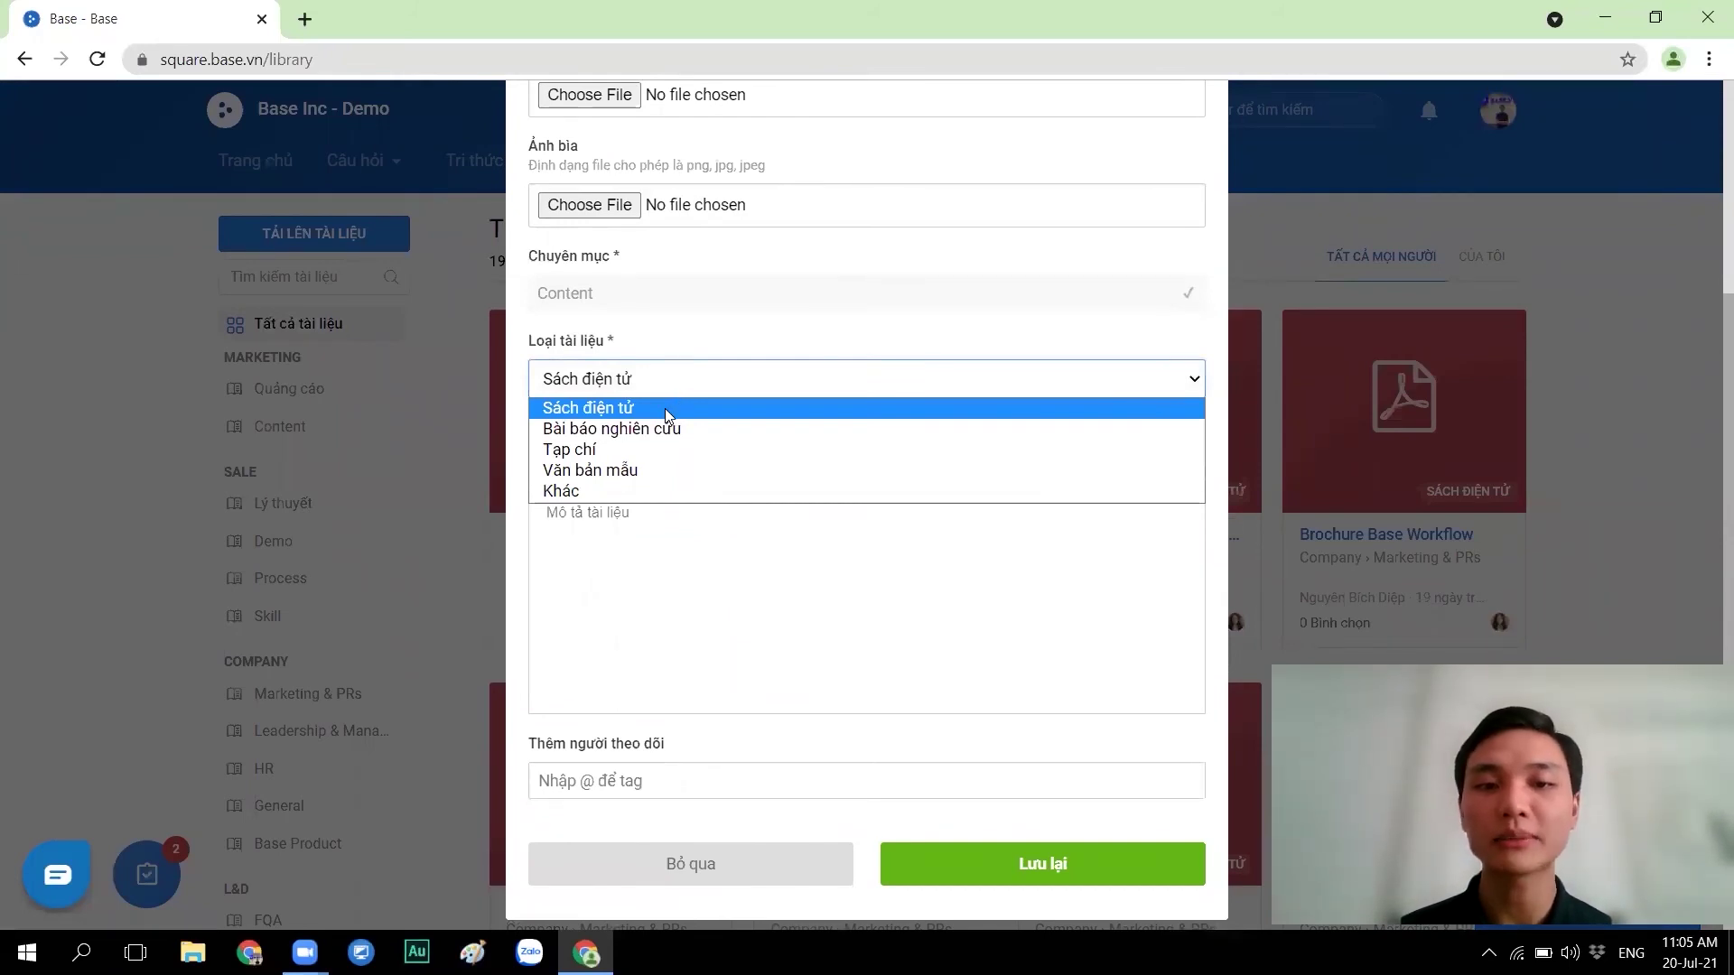
{"action": "left_click", "coordinate": [683, 384]}
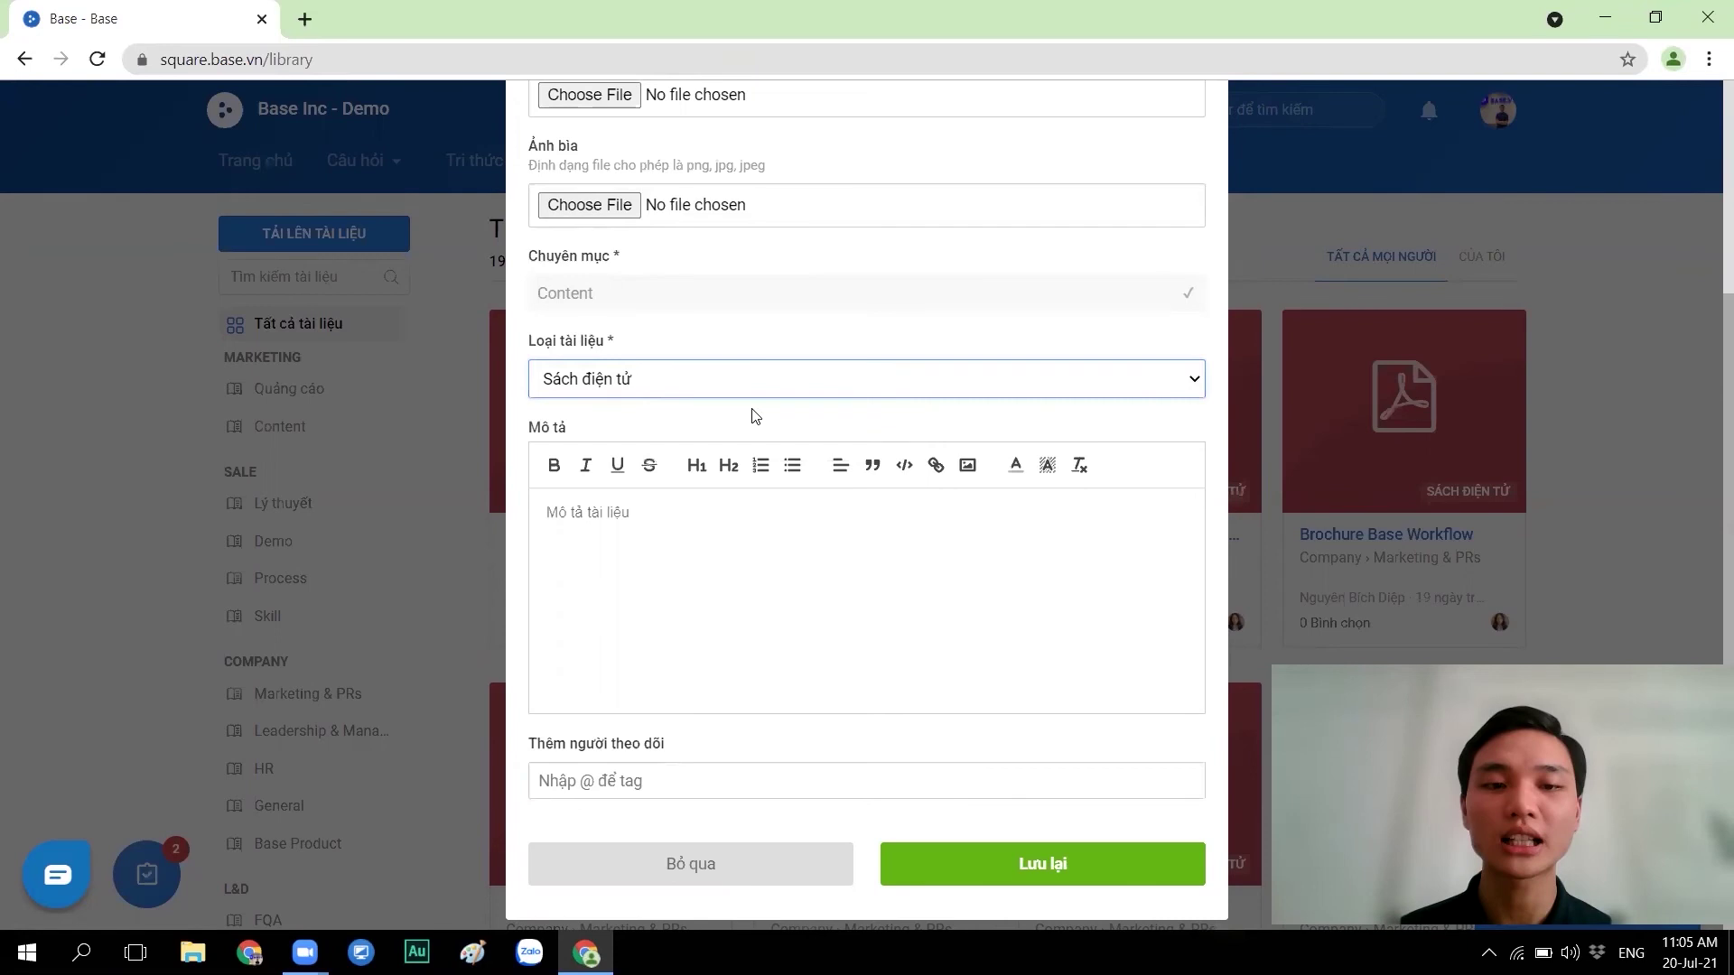
{"action": "left_click", "coordinate": [767, 875]}
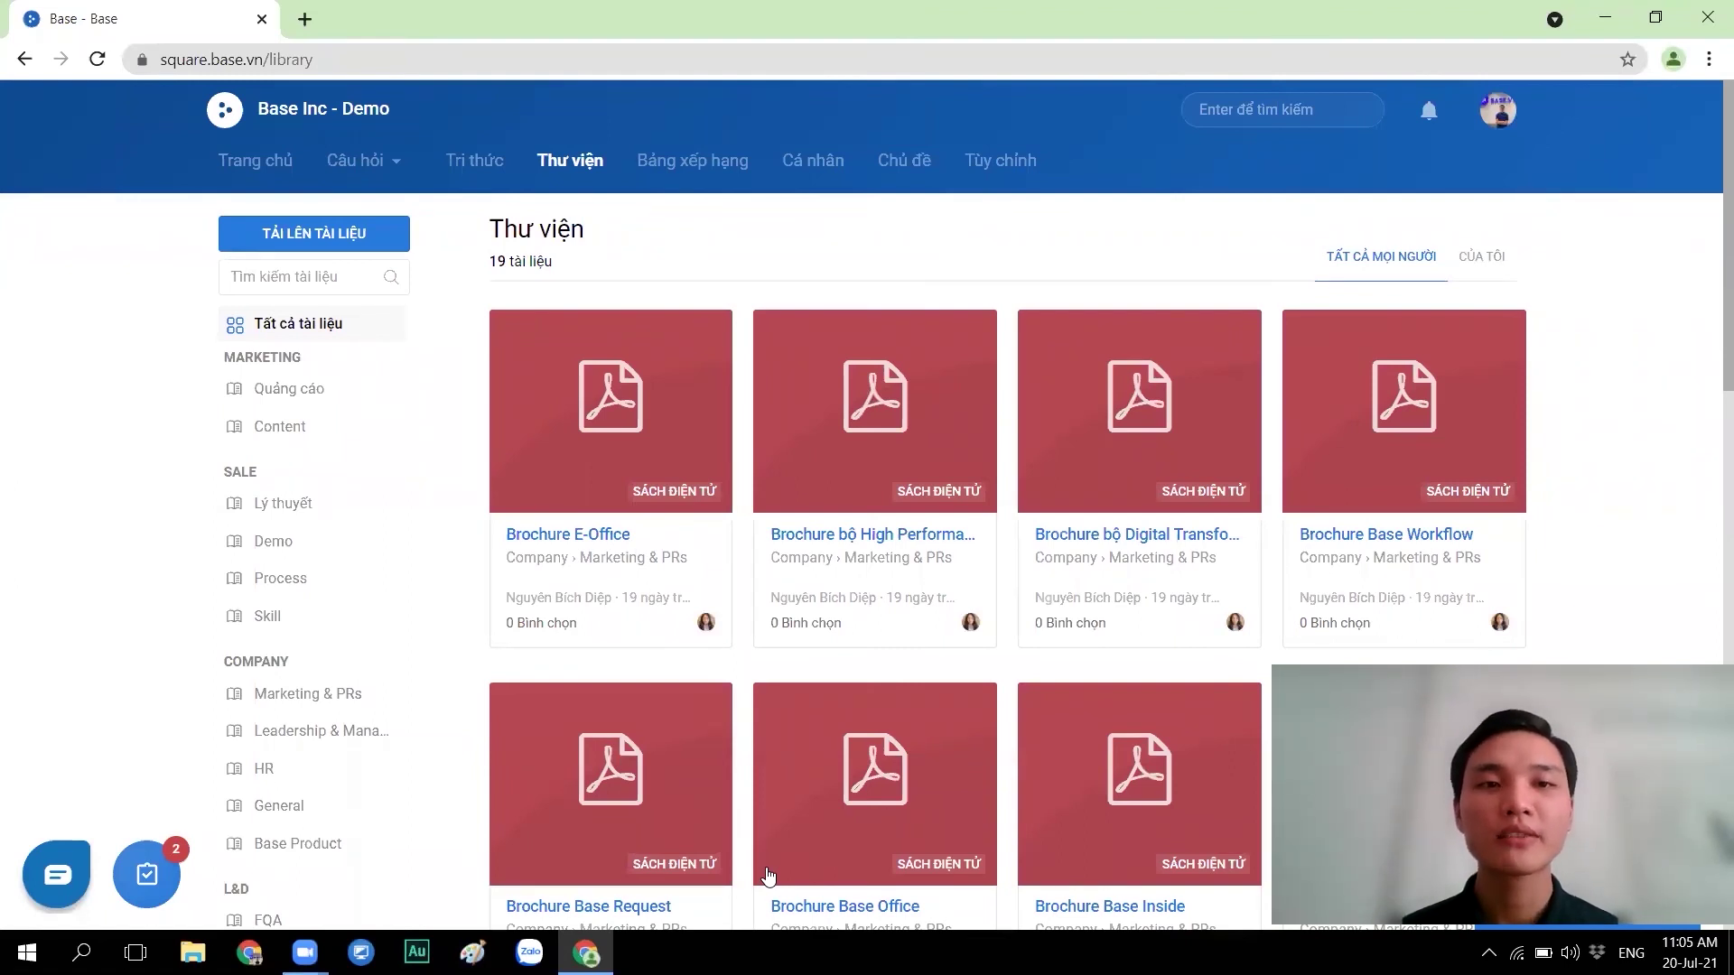
Open the "Brochure E-Office" document in the library, upvote it, and look over its description and comment sections.
{"action": "left_click", "coordinate": [580, 539]}
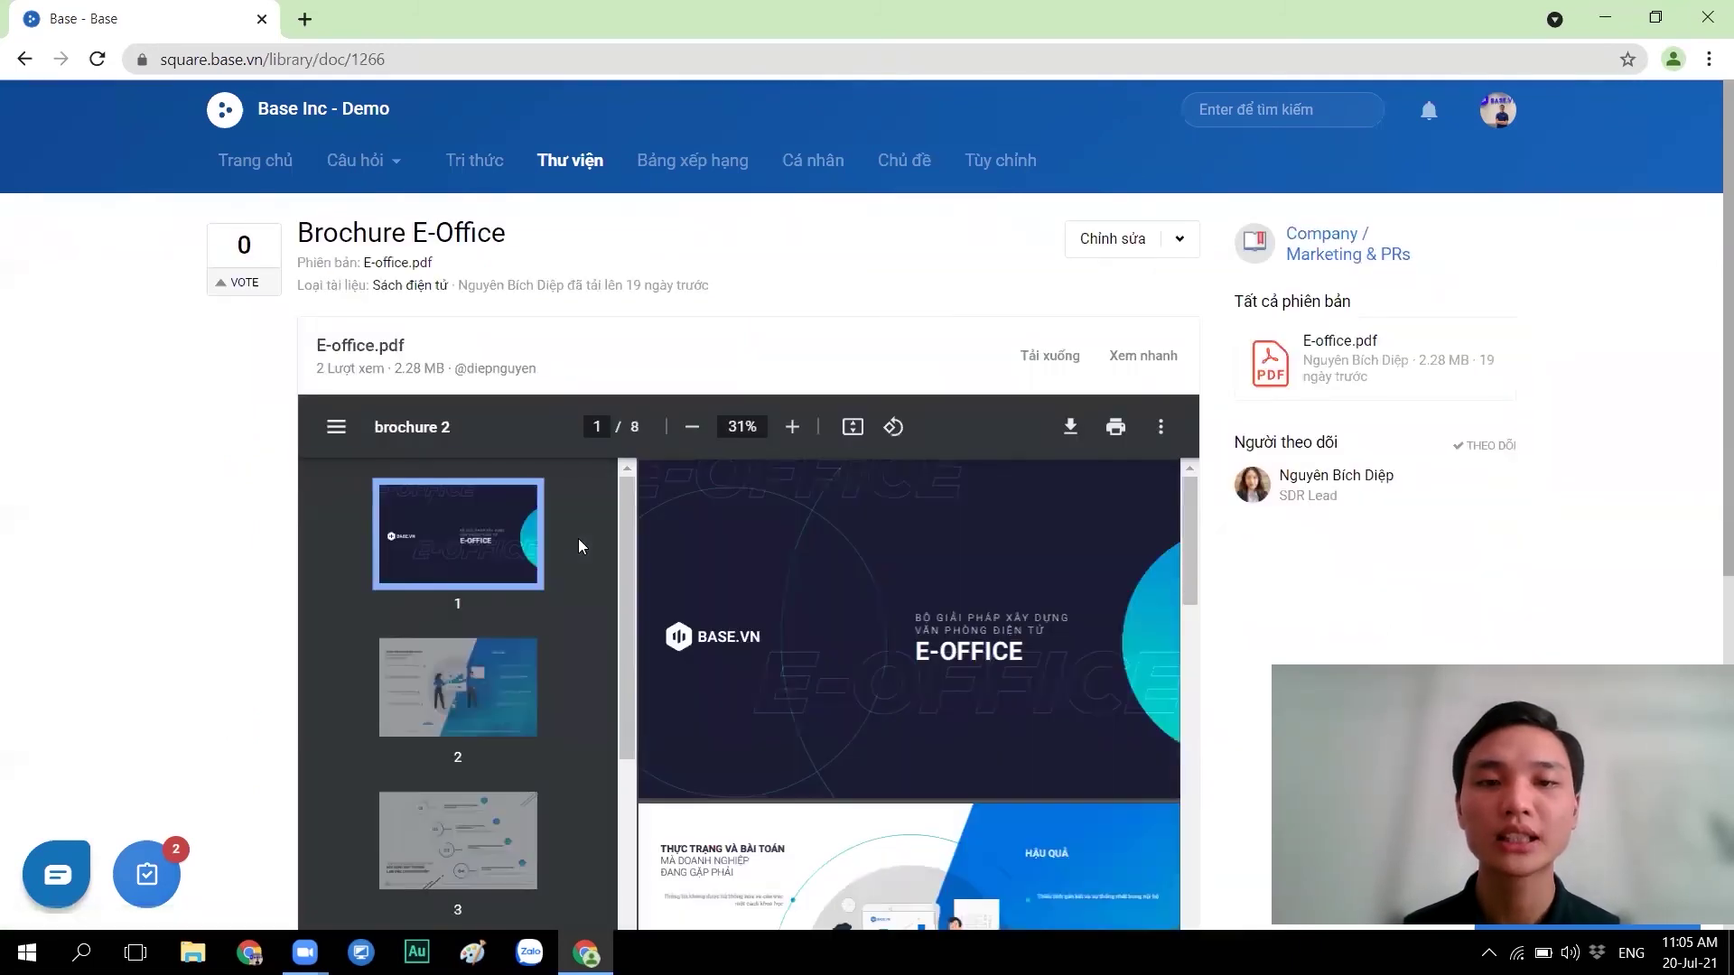
{"action": "left_click", "coordinate": [244, 284]}
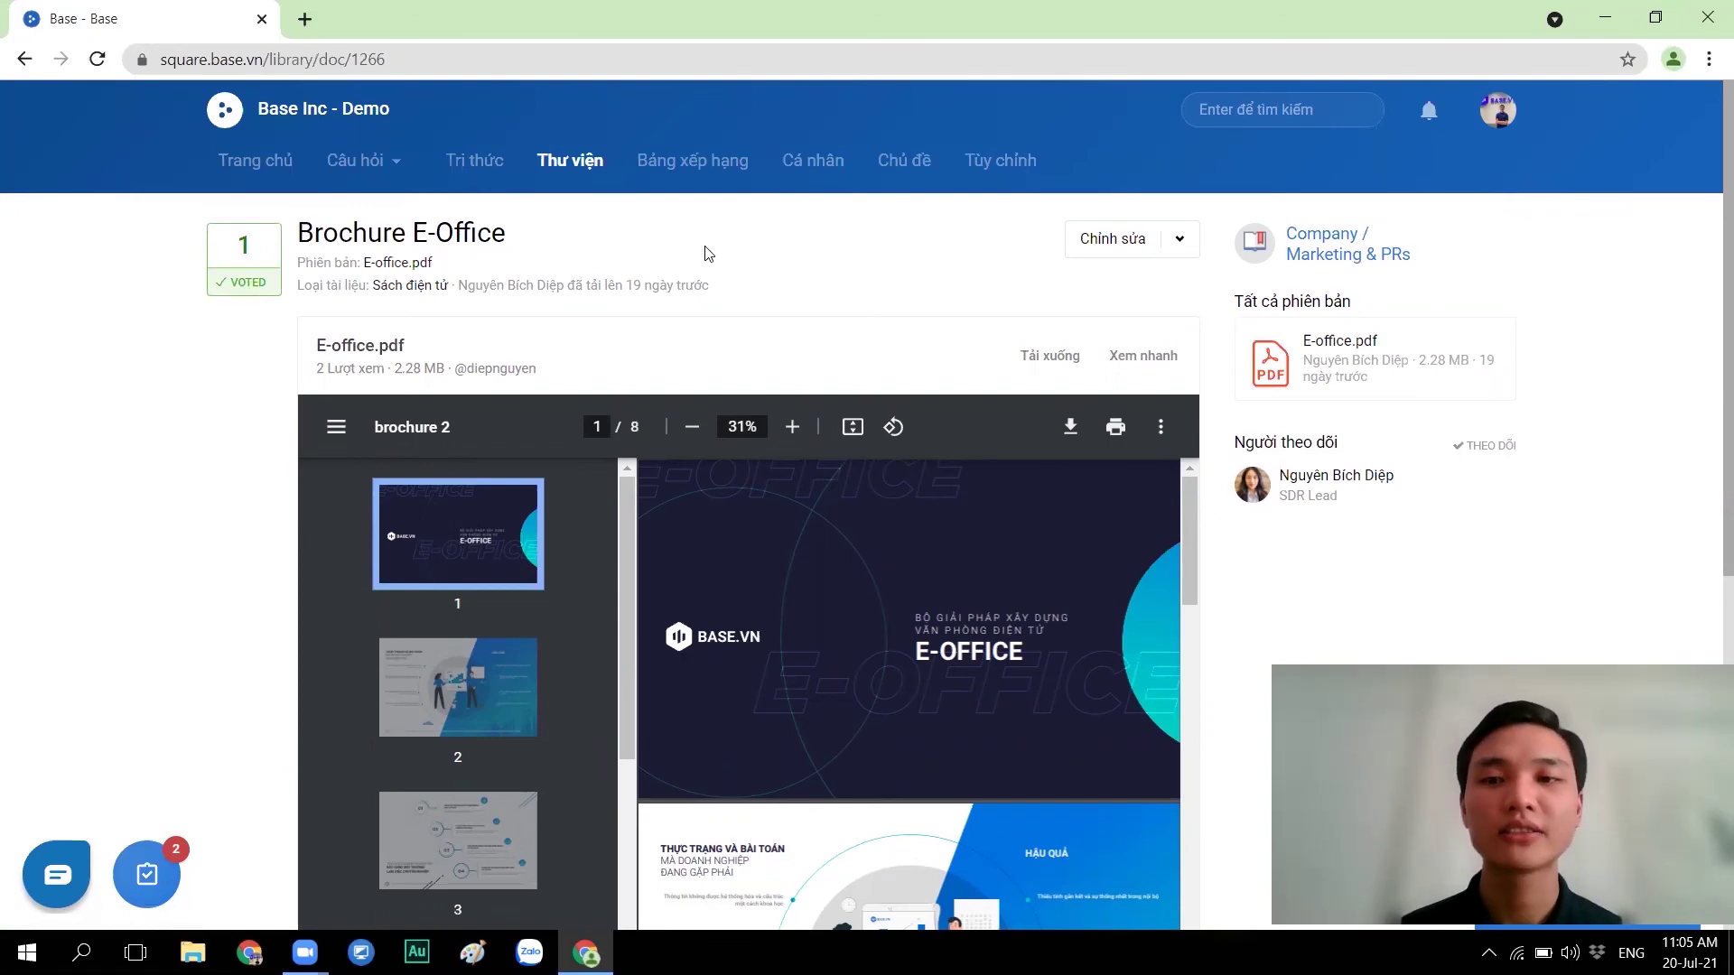
{"action": "scroll", "coordinate": [705, 253], "scroll_direction": "down", "scroll_amount": 6}
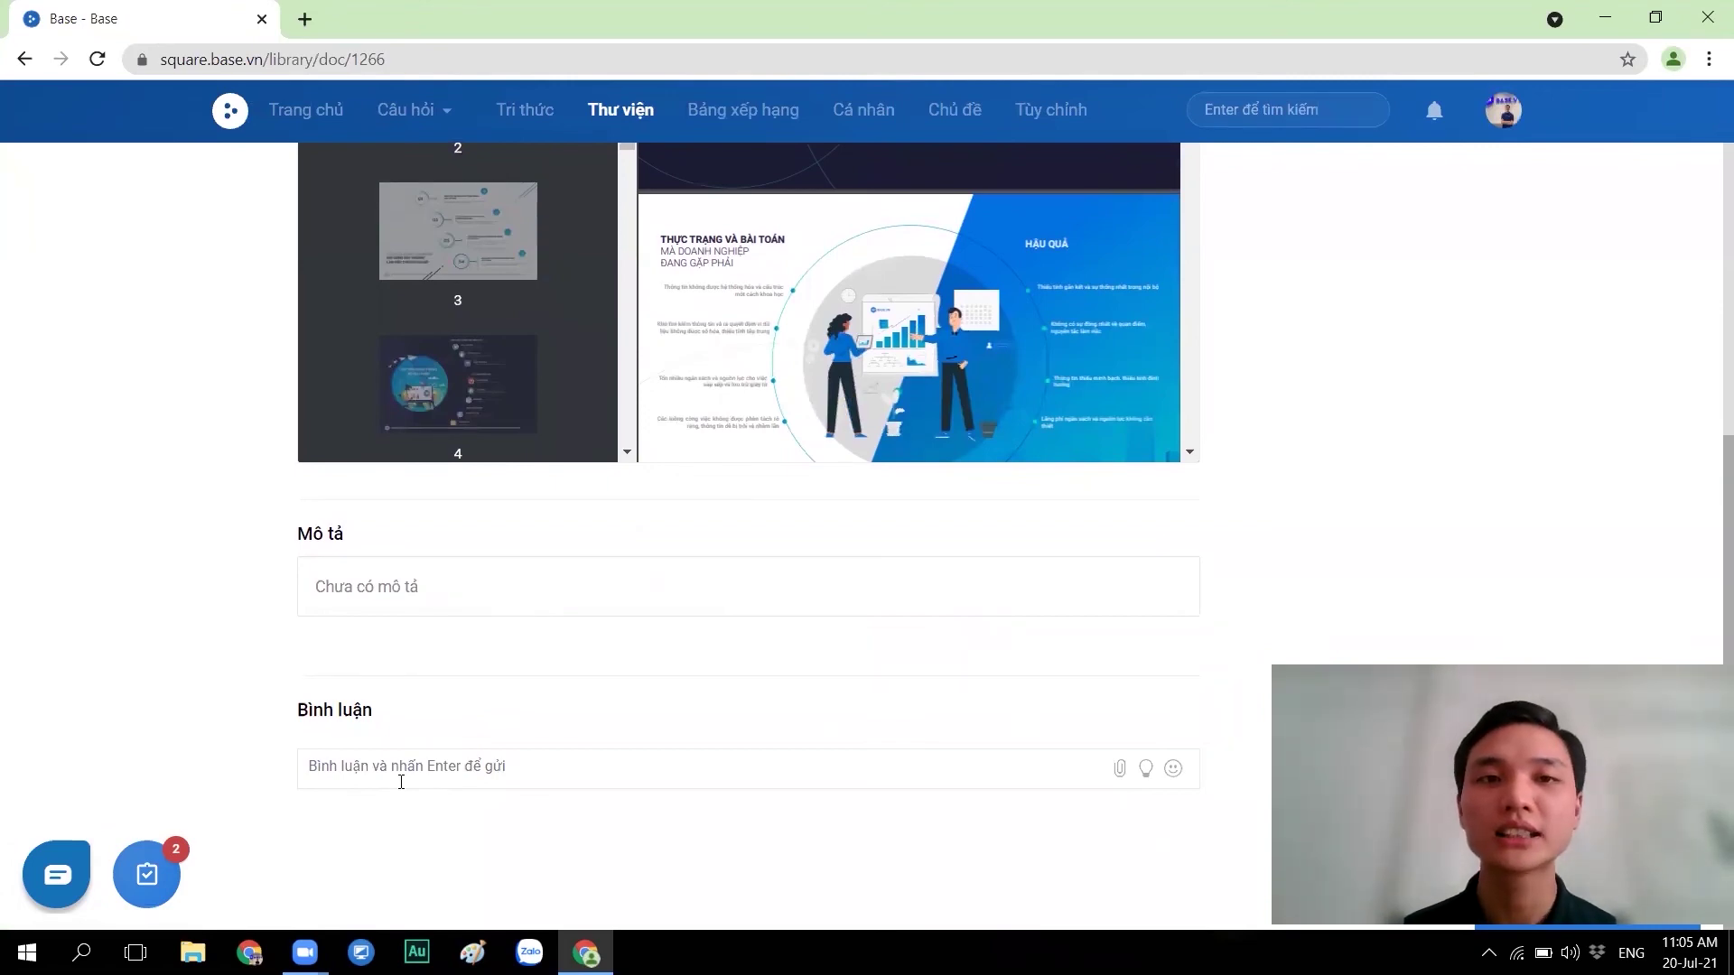
{"action": "scroll", "coordinate": [751, 688], "scroll_direction": "up", "scroll_amount": 7}
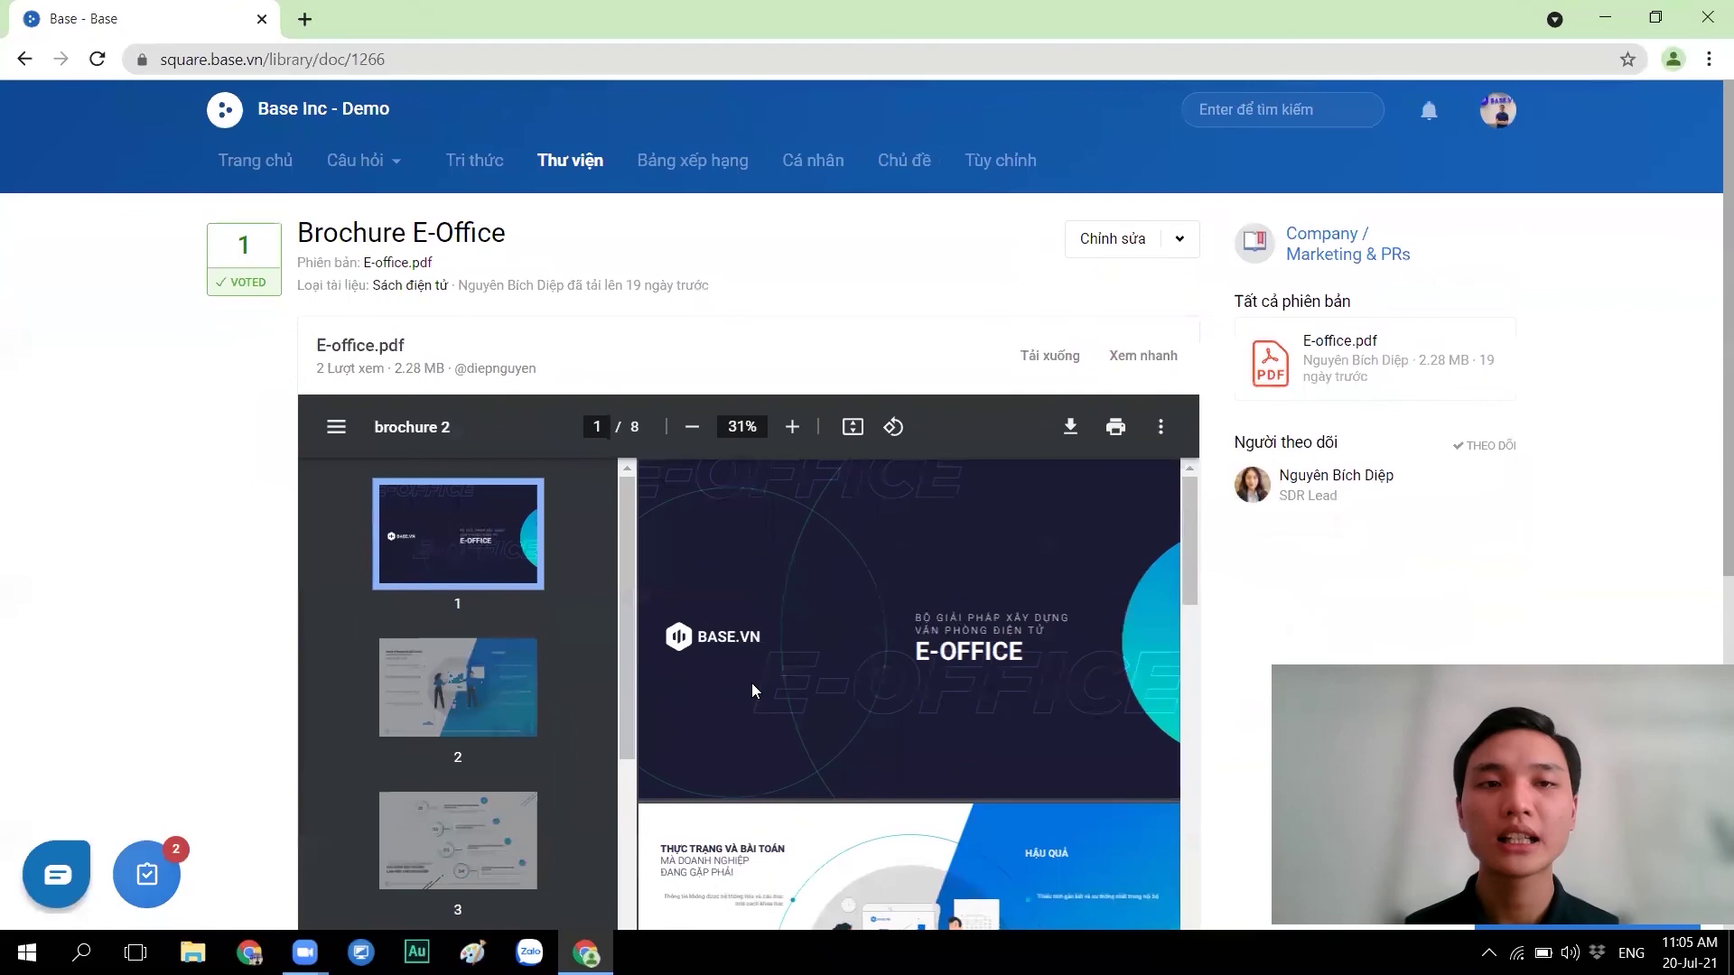
Check in the topic settings which expert is assigned to the Marketing topic's Quảng cáo category.
{"action": "left_click", "coordinate": [1018, 162]}
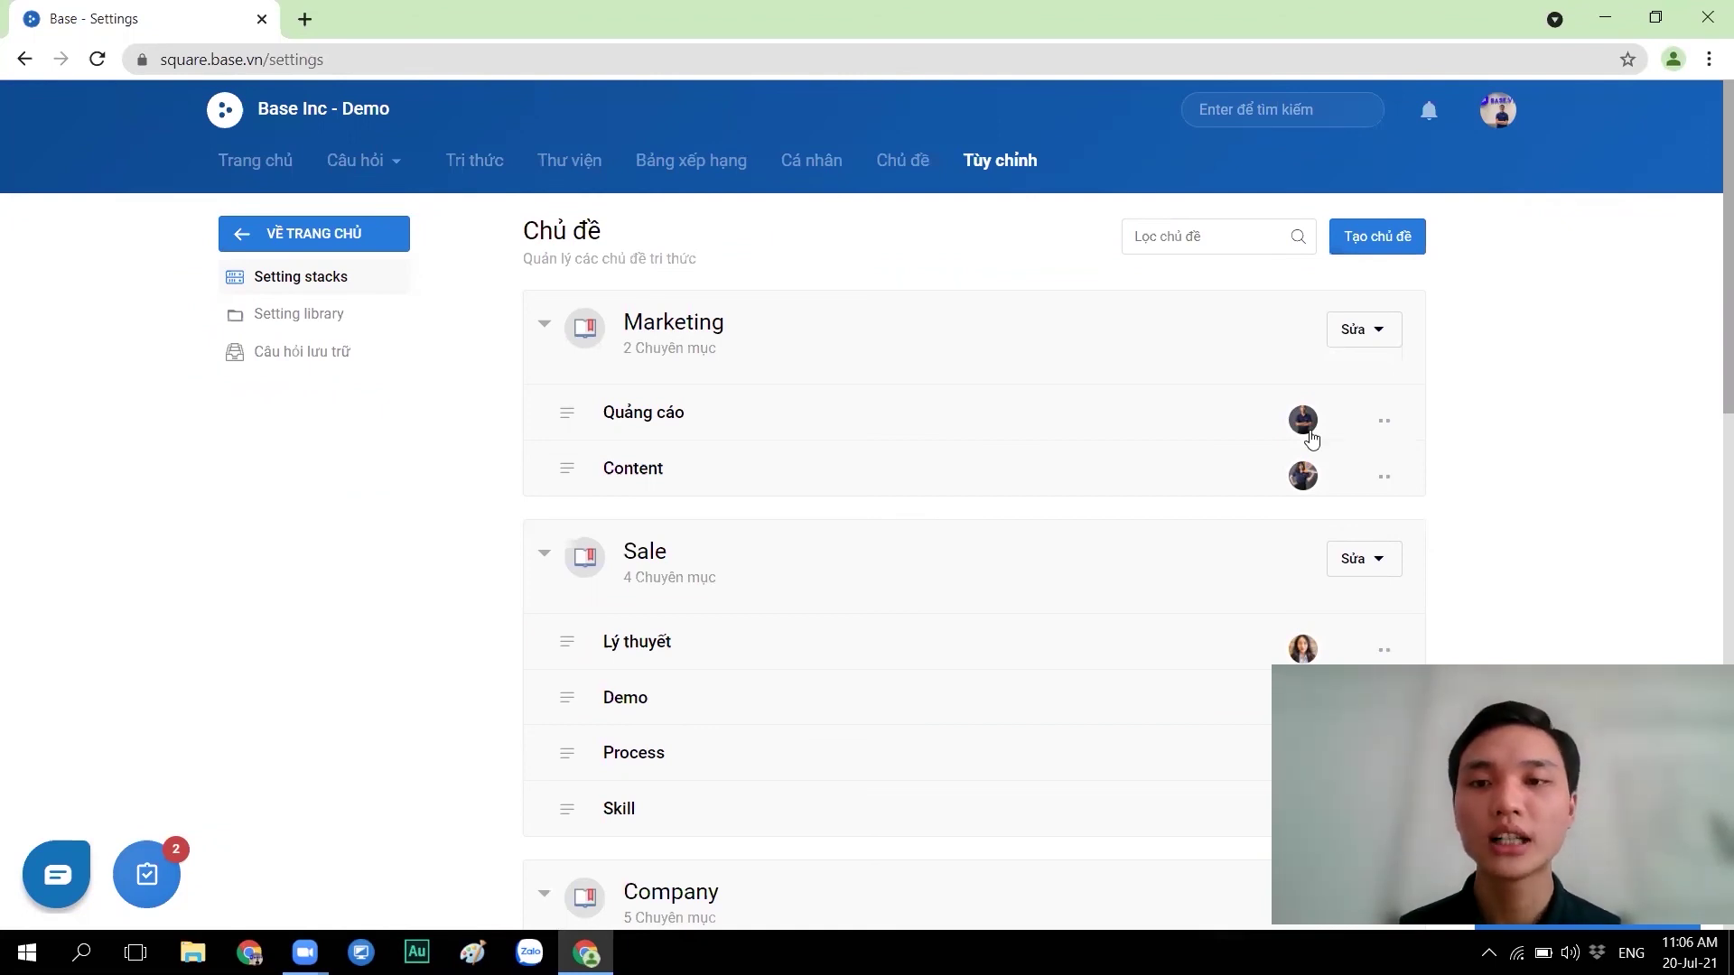
{"action": "mouse_move", "coordinate": [1307, 427]}
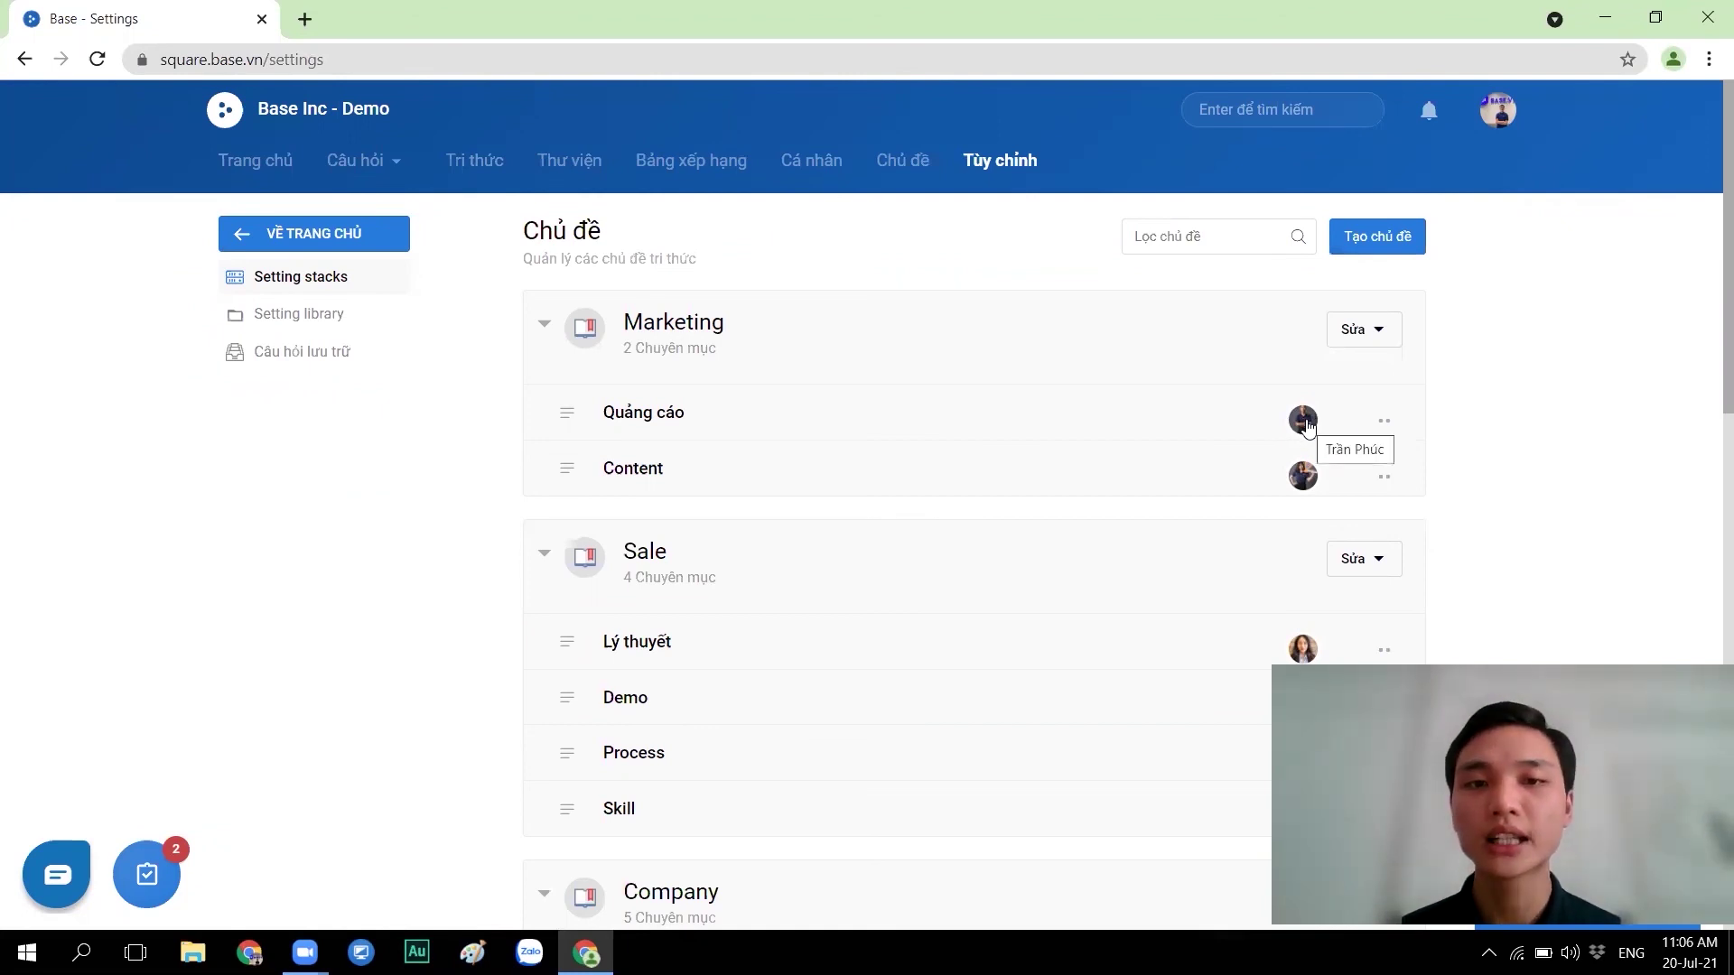